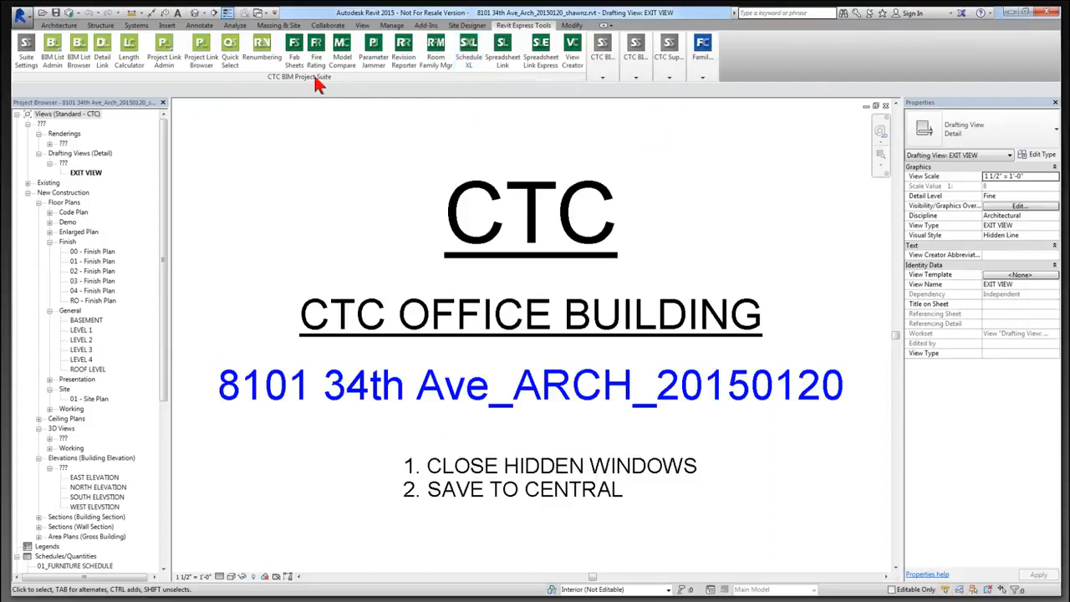
Open the Schedule XL manager, move it higher, and confirm its Options unchanged.
click(472, 74)
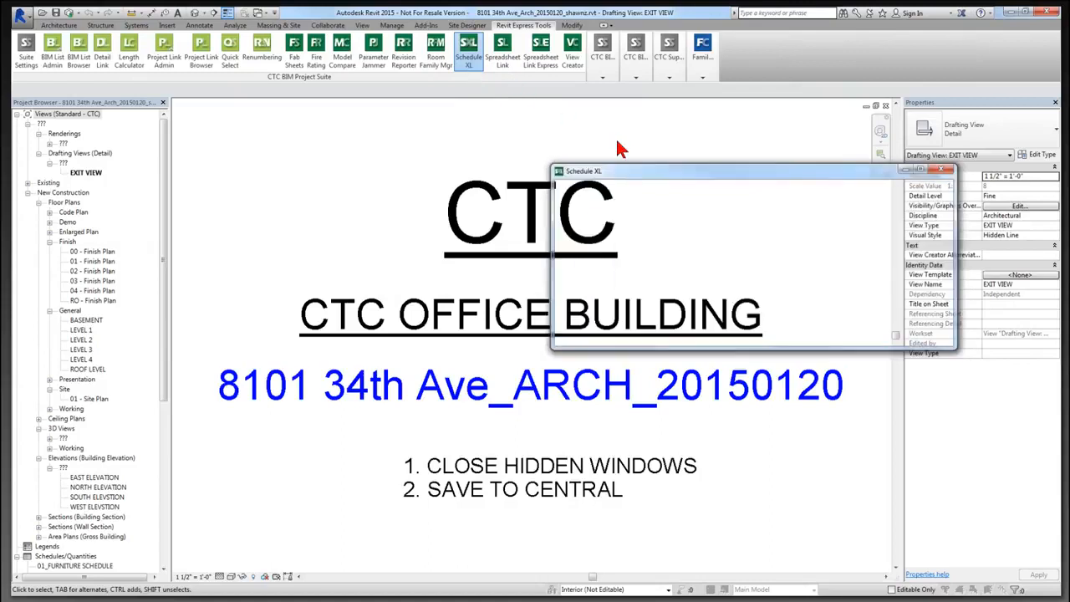
drag(704, 172, 538, 124)
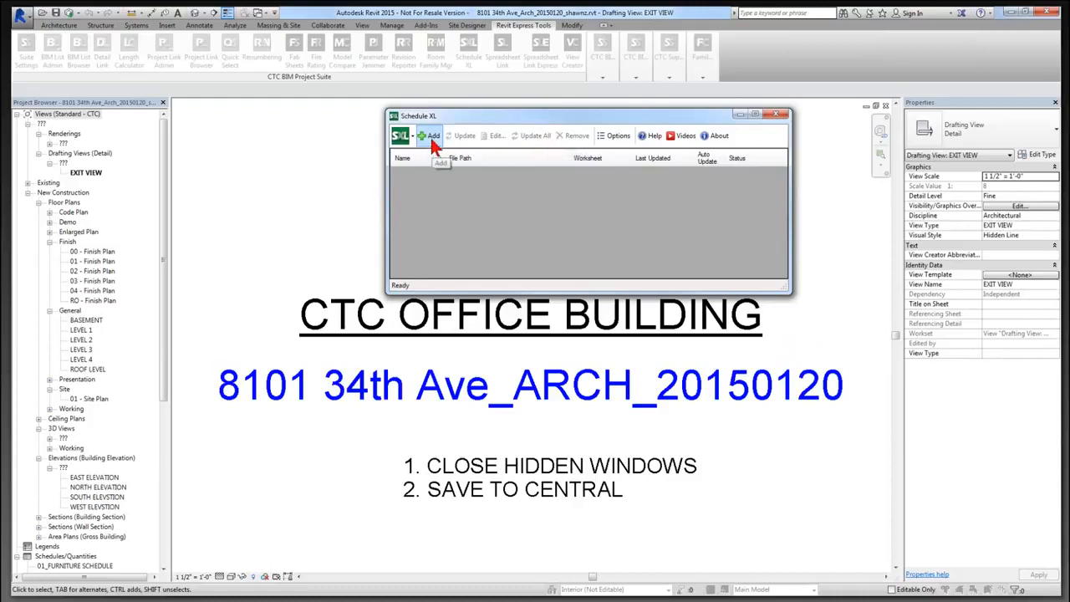
click(621, 138)
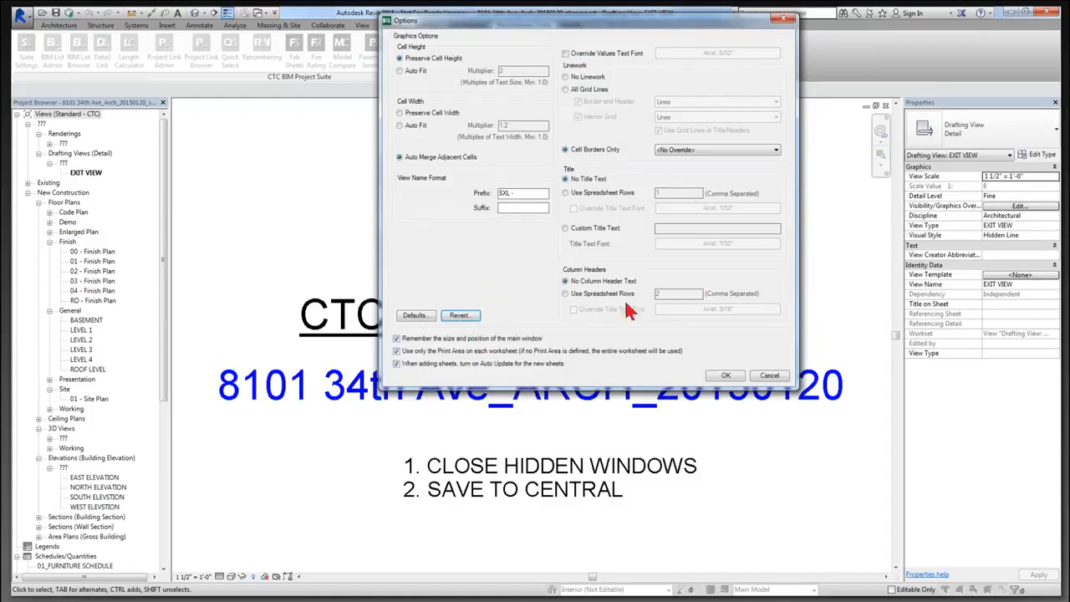
click(725, 376)
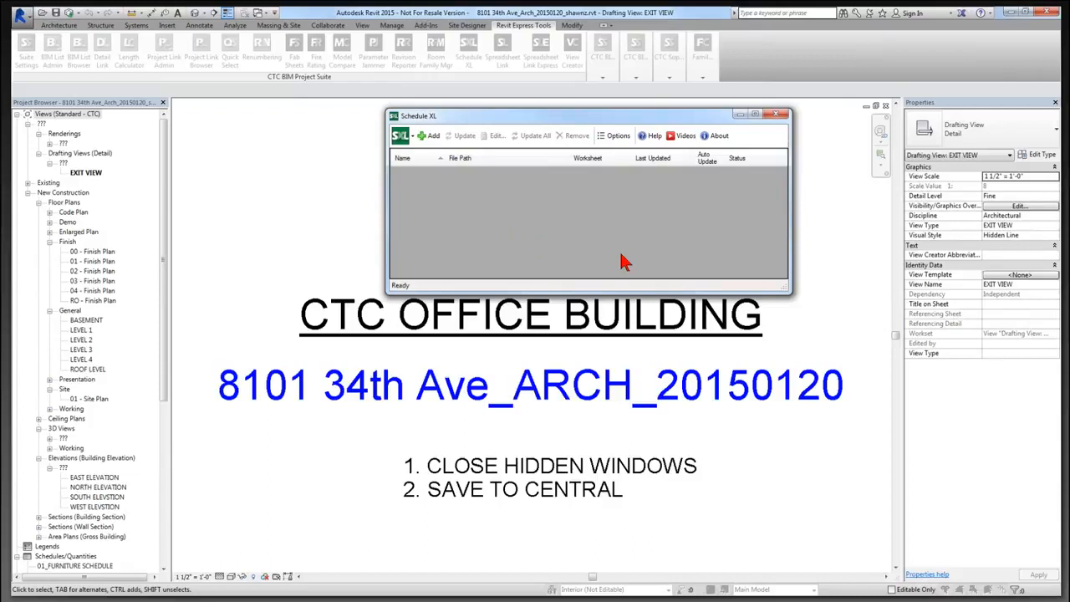
Start a new Schedule XL spreadsheet link, retrying after cancelling the first Spreadsheet dialog.
click(434, 138)
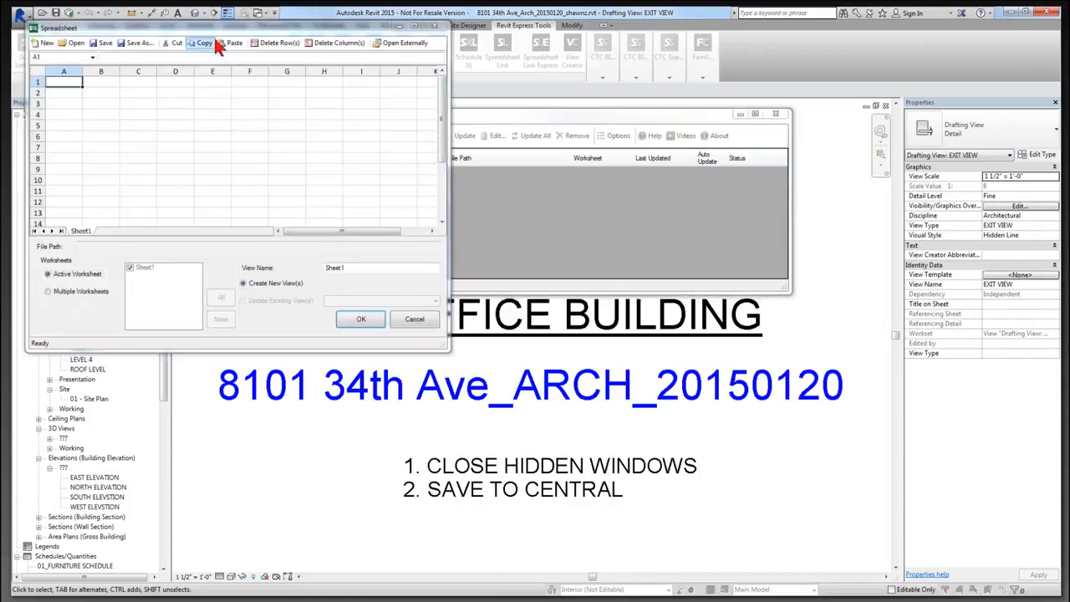
drag(221, 27, 398, 112)
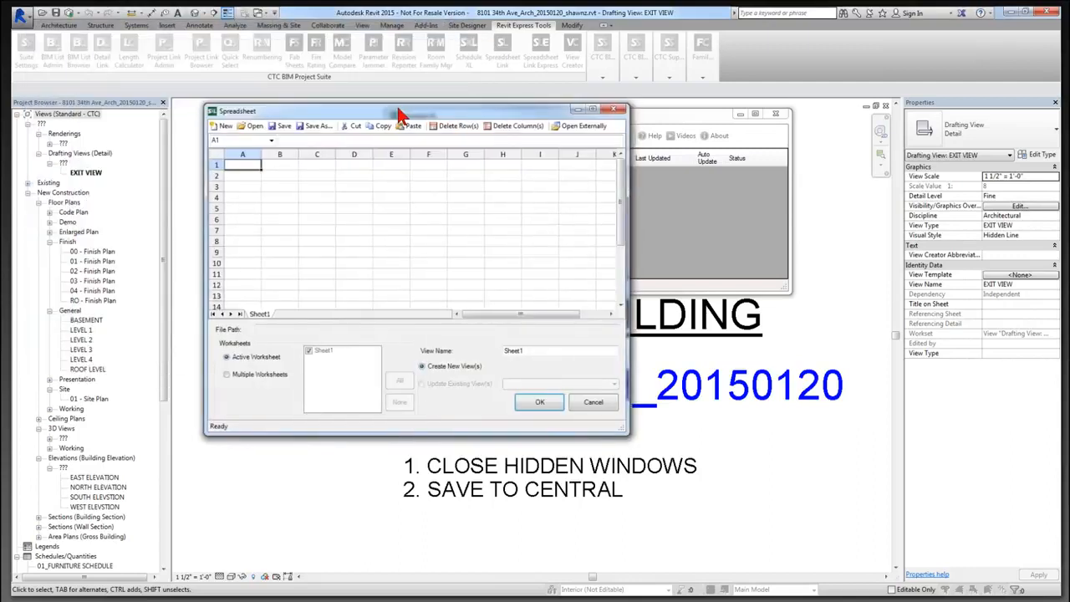
drag(398, 114, 400, 119)
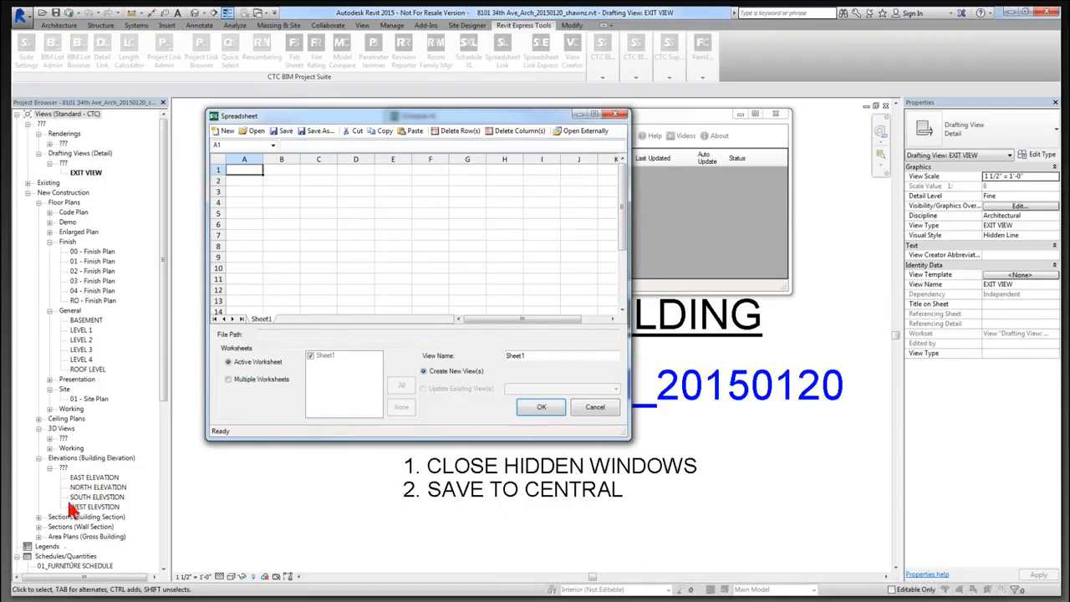
click(612, 408)
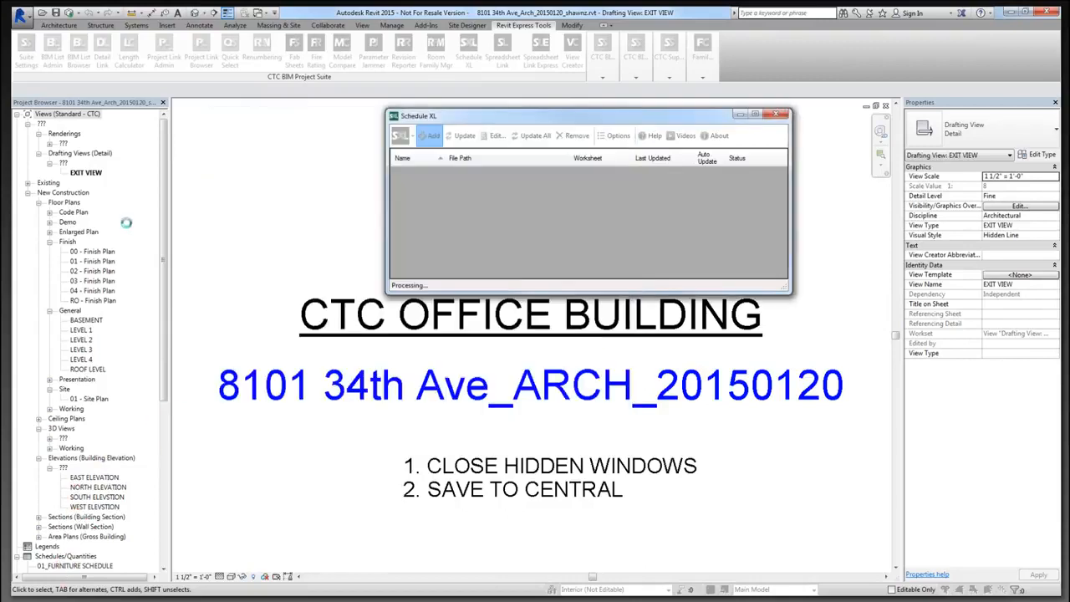
drag(164, 215, 170, 373)
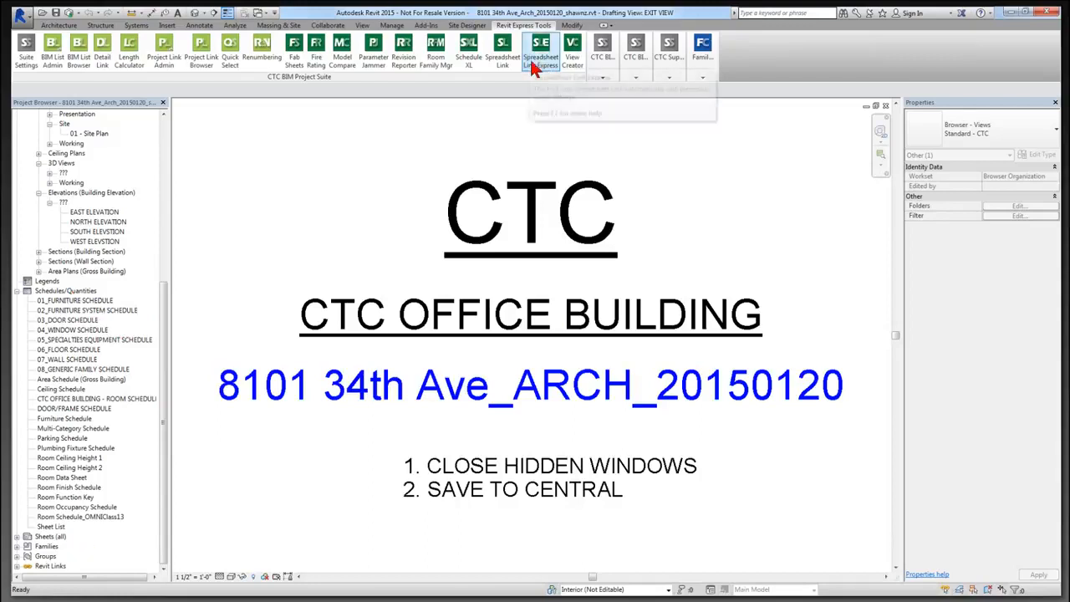
click(471, 69)
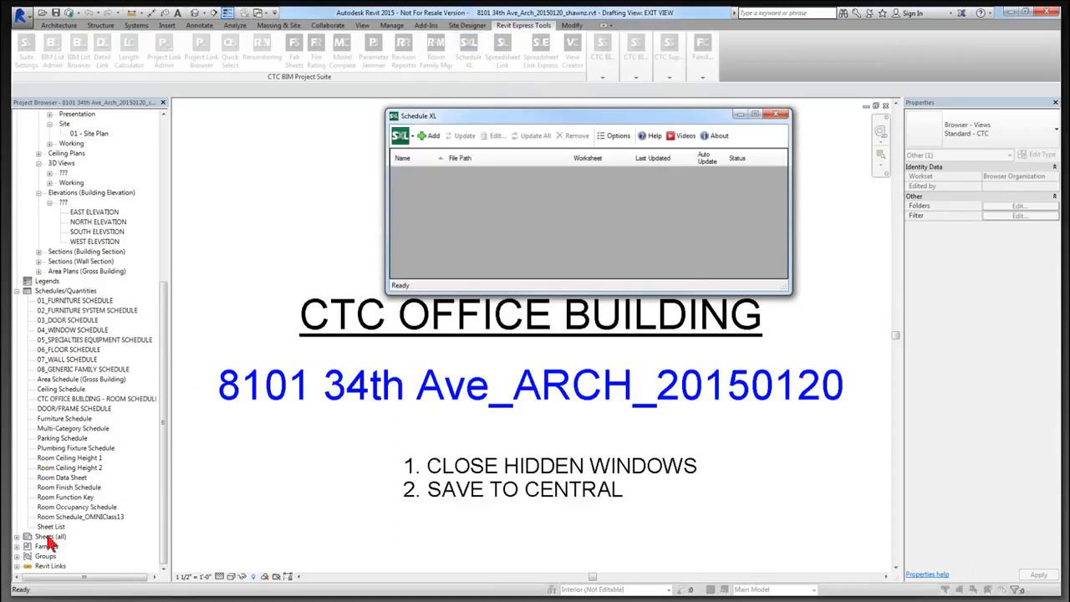
click(428, 135)
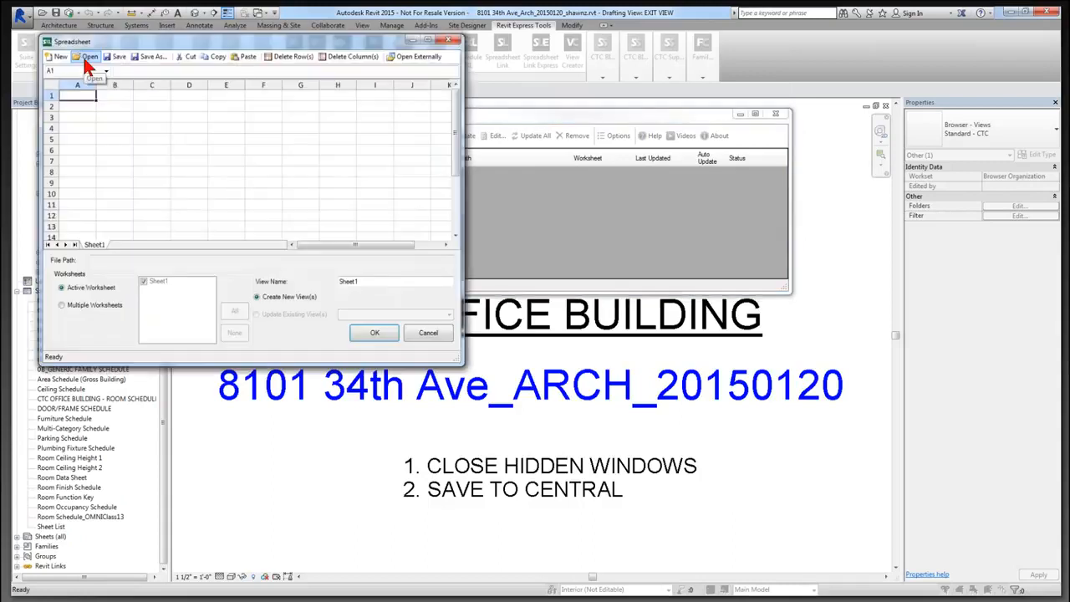
Load PANELBOARDS SCHEDULES.xlsx from D:\Desktop Content\RET Workflows\Schedule XL into the preview.
click(82, 55)
drag(154, 164, 143, 214)
click(115, 201)
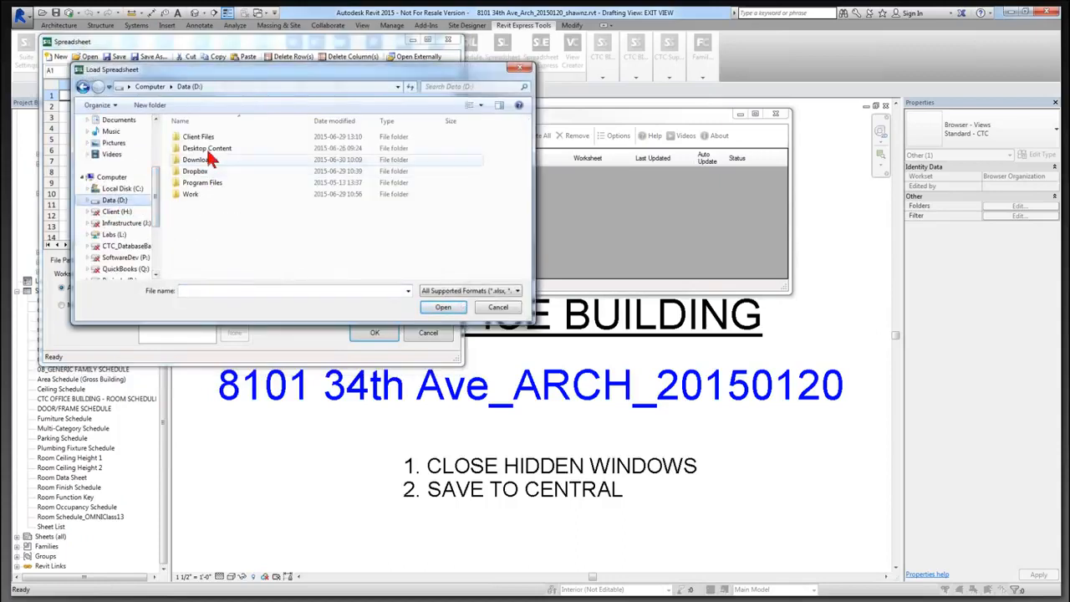
double_click(209, 150)
scroll(216, 241, down, 5)
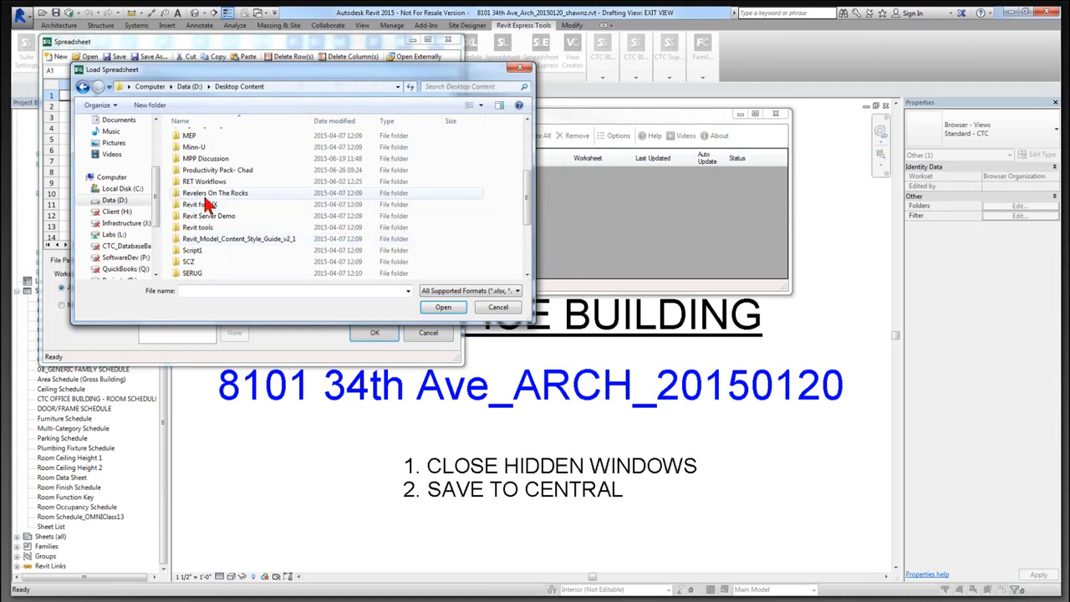
double_click(209, 199)
scroll(219, 234, down, 3)
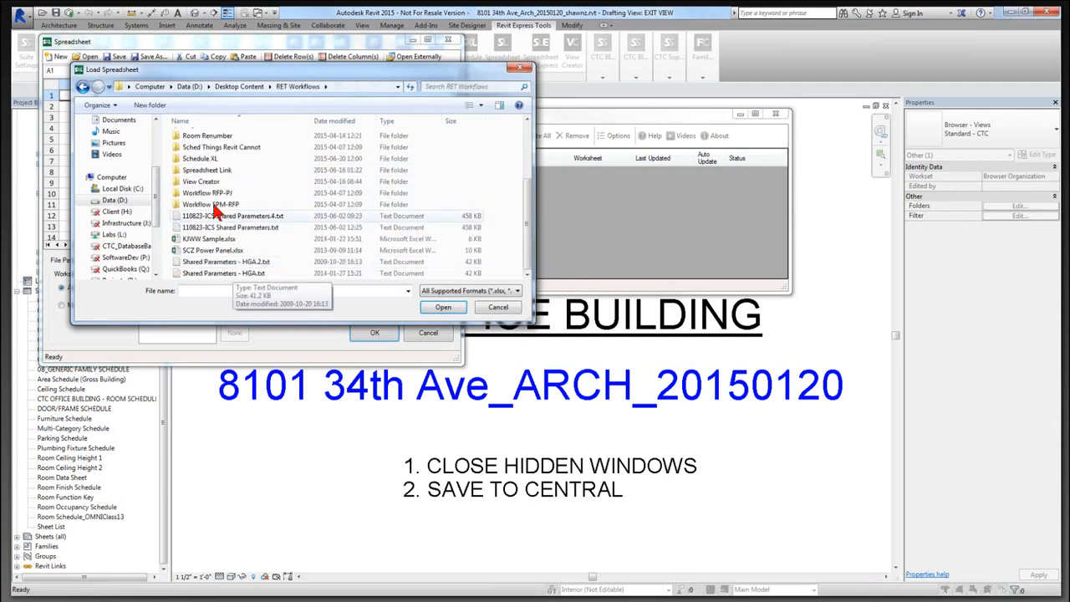
click(215, 160)
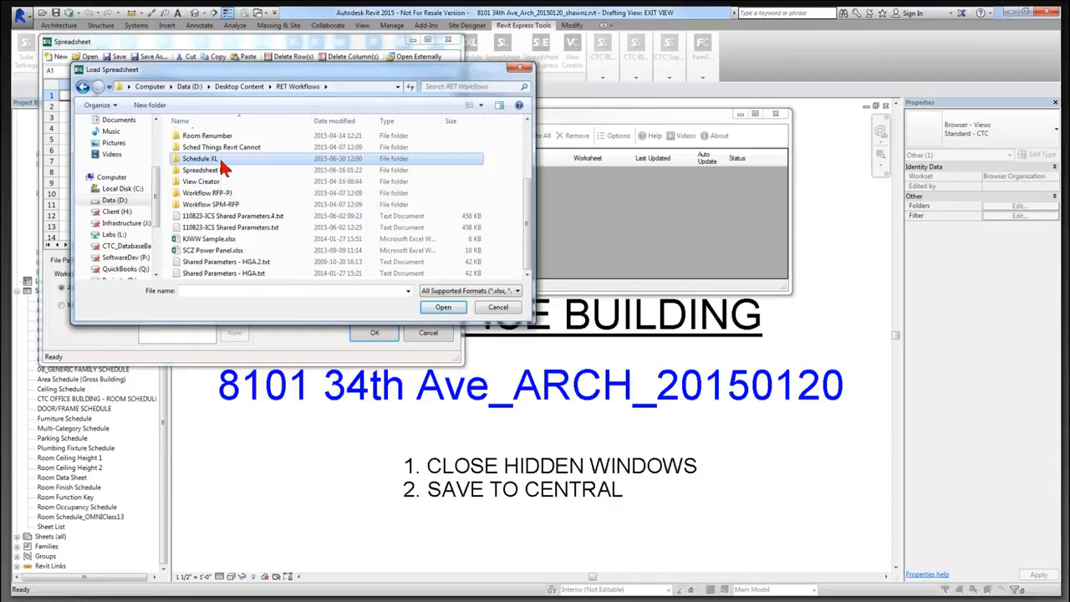
double_click(221, 161)
click(233, 151)
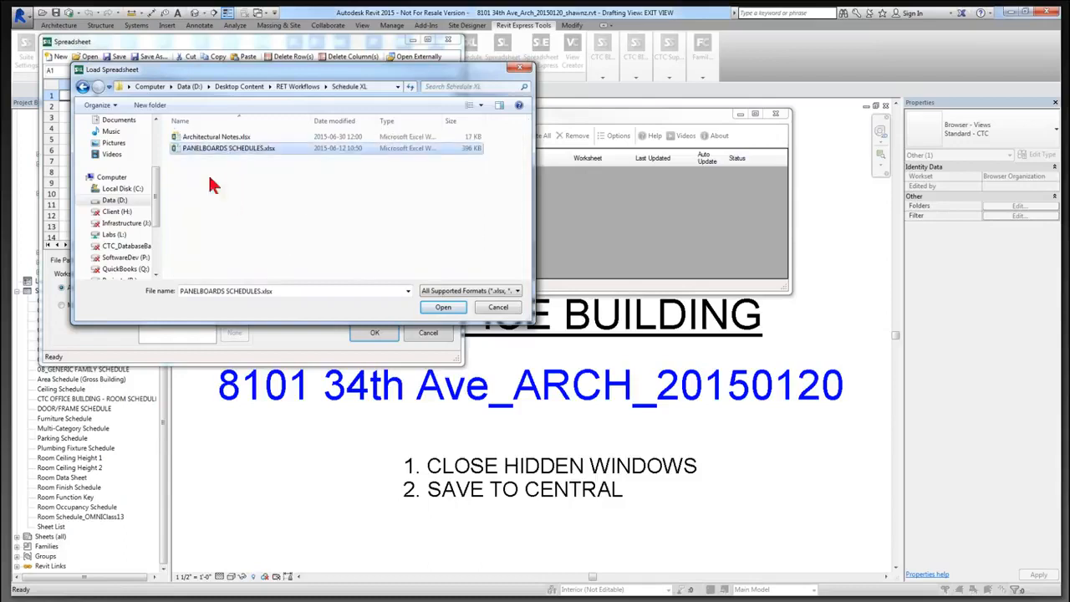
click(443, 309)
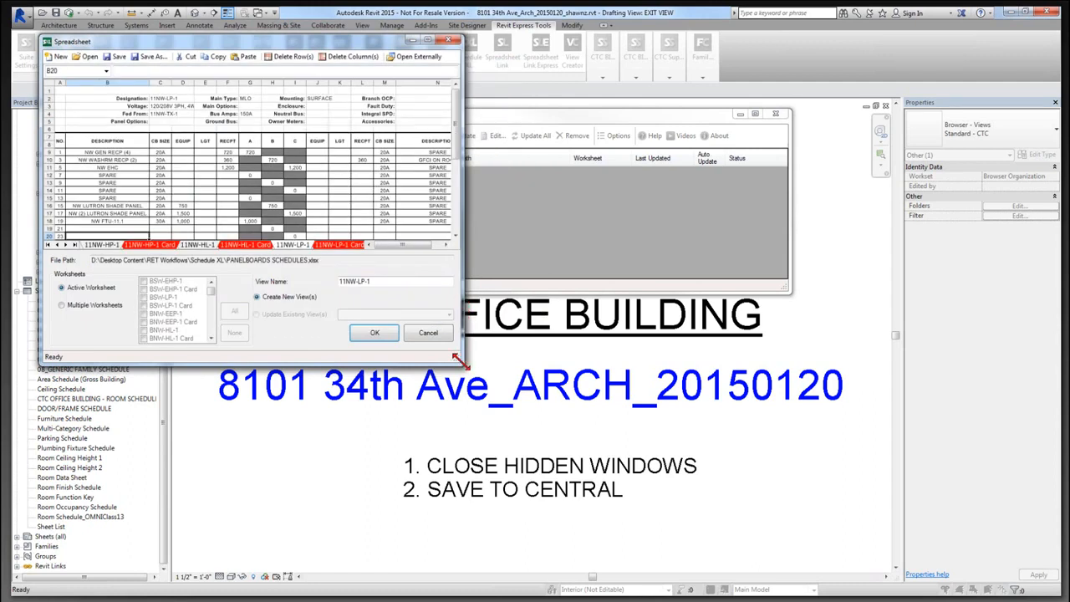
Enlarge the preview, inspect the panel cells, and keep Active Worksheet with view name 11NW-LP-1.
drag(458, 359, 582, 557)
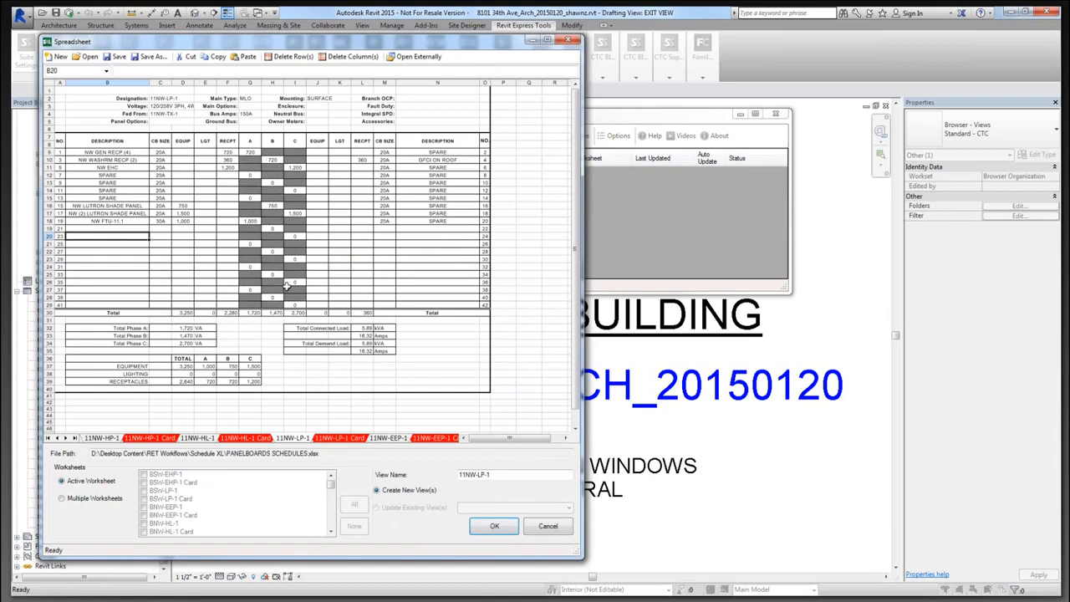
click(128, 97)
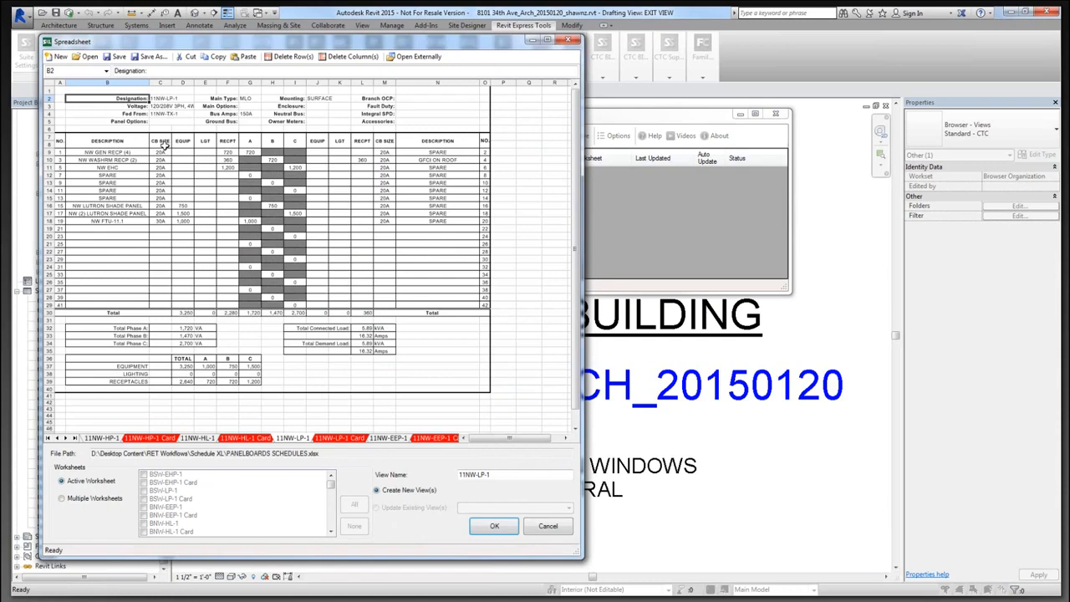
click(117, 143)
click(123, 168)
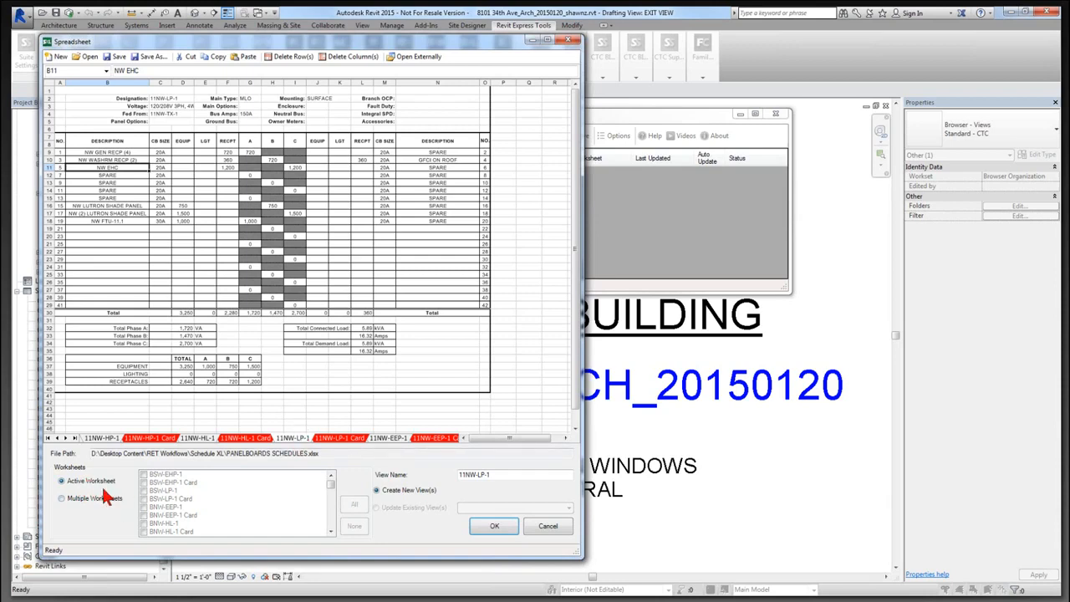
click(72, 499)
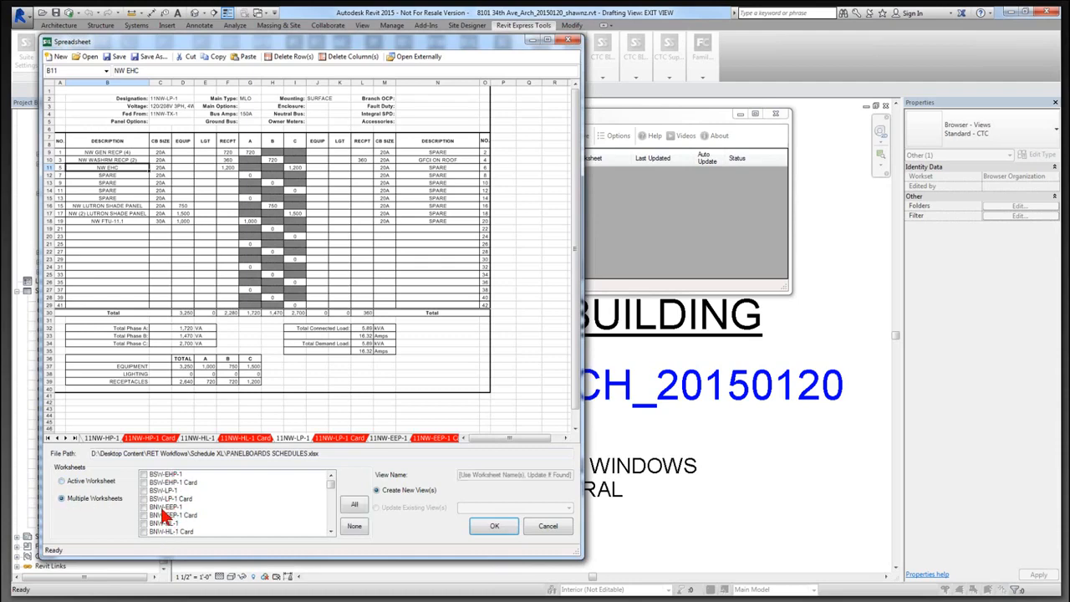
click(92, 485)
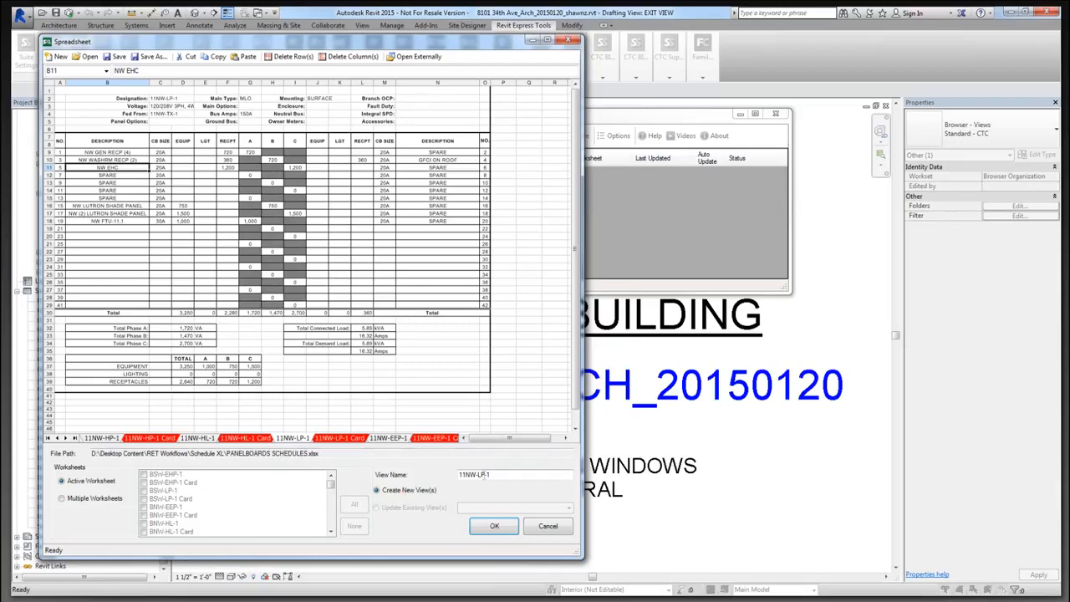
drag(497, 475, 448, 473)
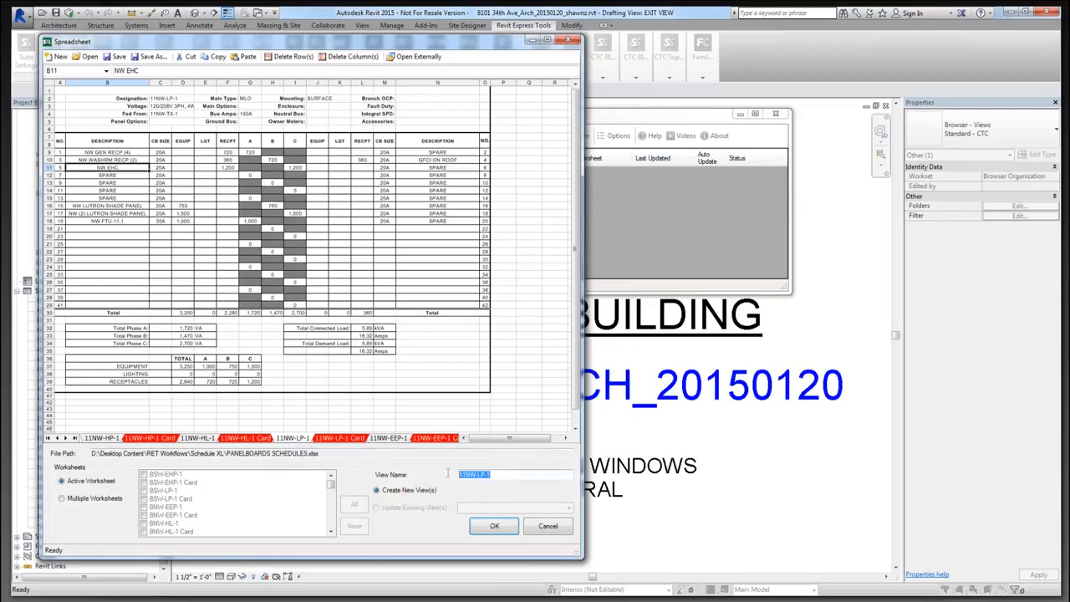
Create the SXL - 11NW-LP-1 linked view and bring the Schedule XL manager into view.
click(491, 527)
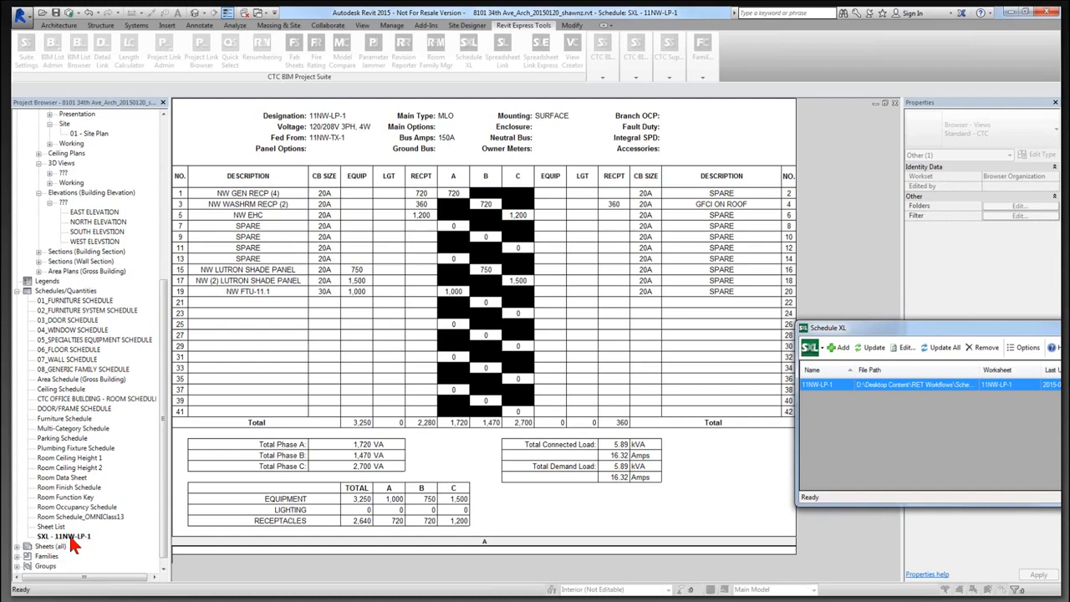
drag(965, 328, 610, 136)
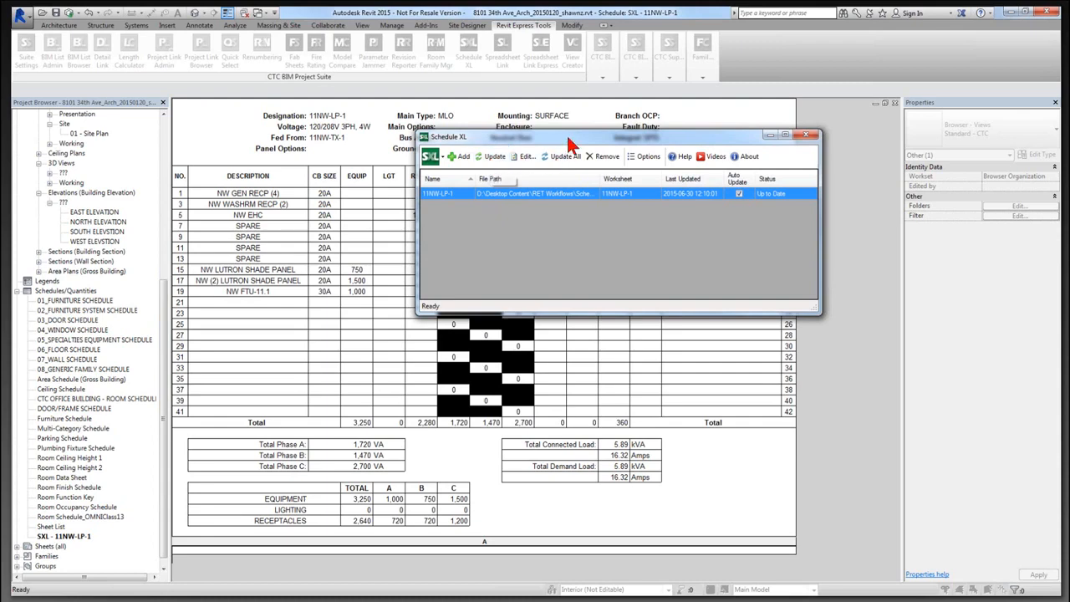
Reopen the 11NW-LP-1 spreadsheet and copy the SPARE and 20A cells from row 15 into row 19.
drag(600, 133, 669, 129)
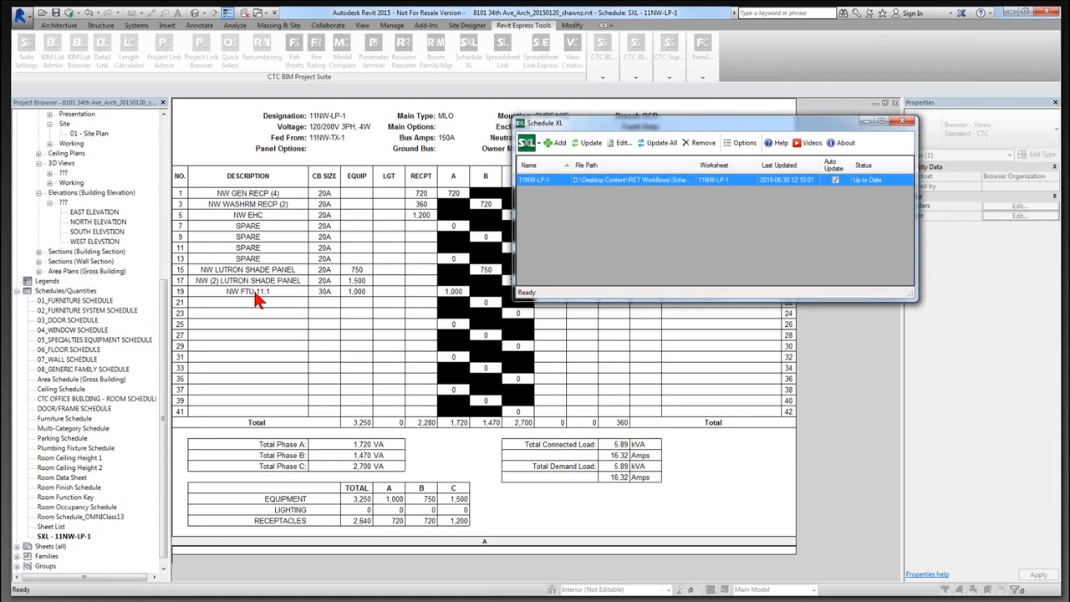
click(620, 144)
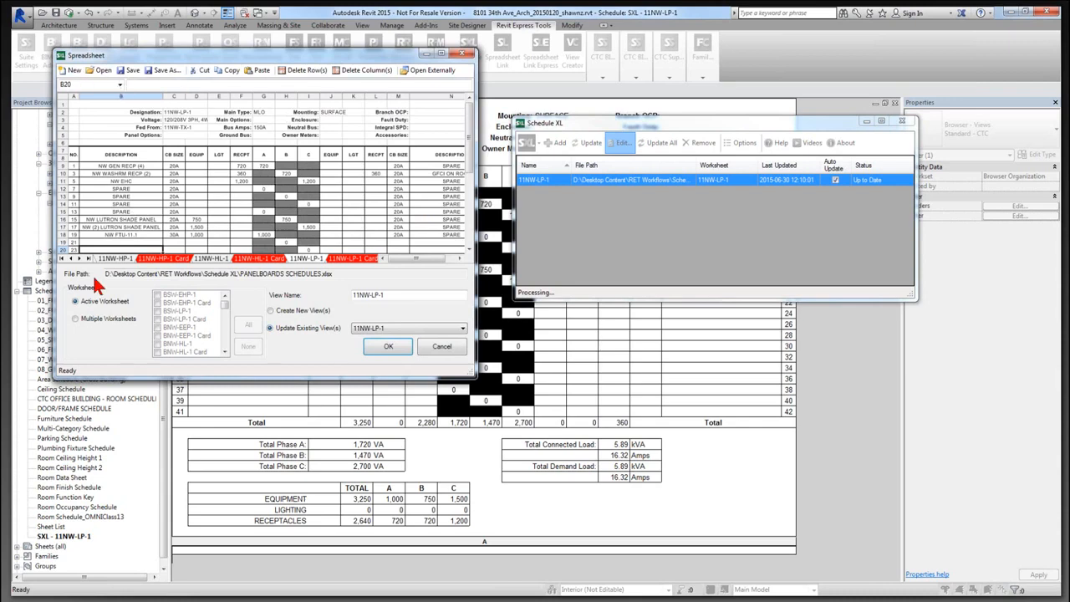
drag(467, 370, 567, 503)
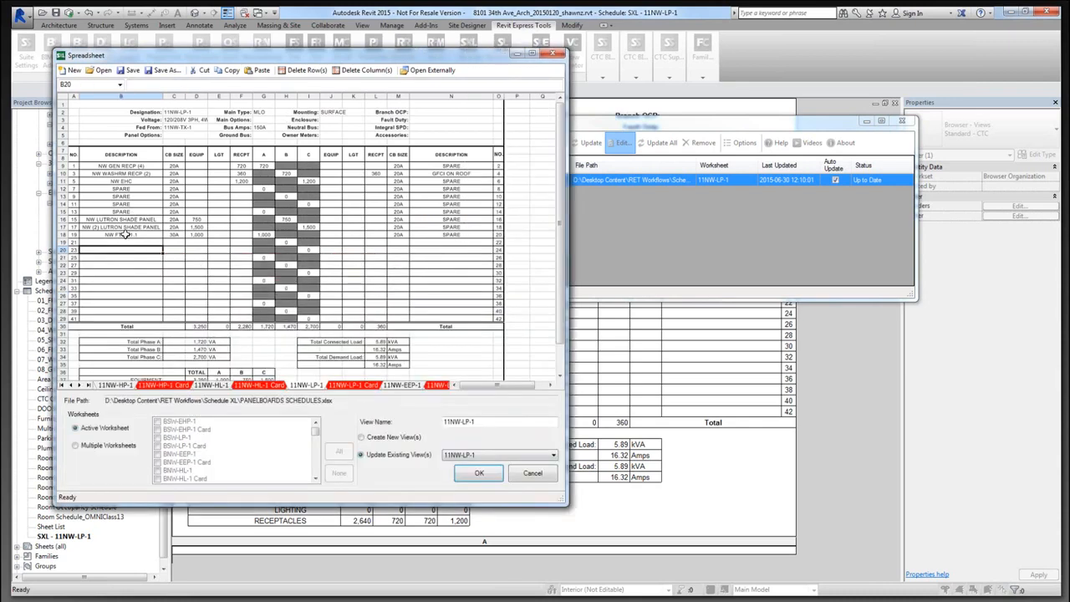
click(144, 242)
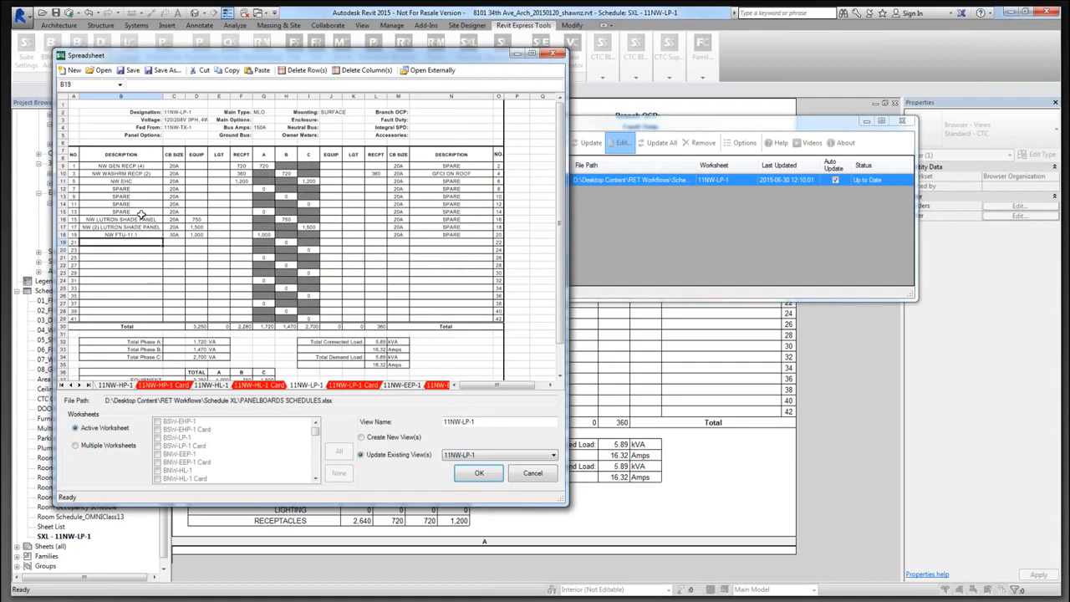
drag(139, 211, 174, 211)
key(ctrl+c)
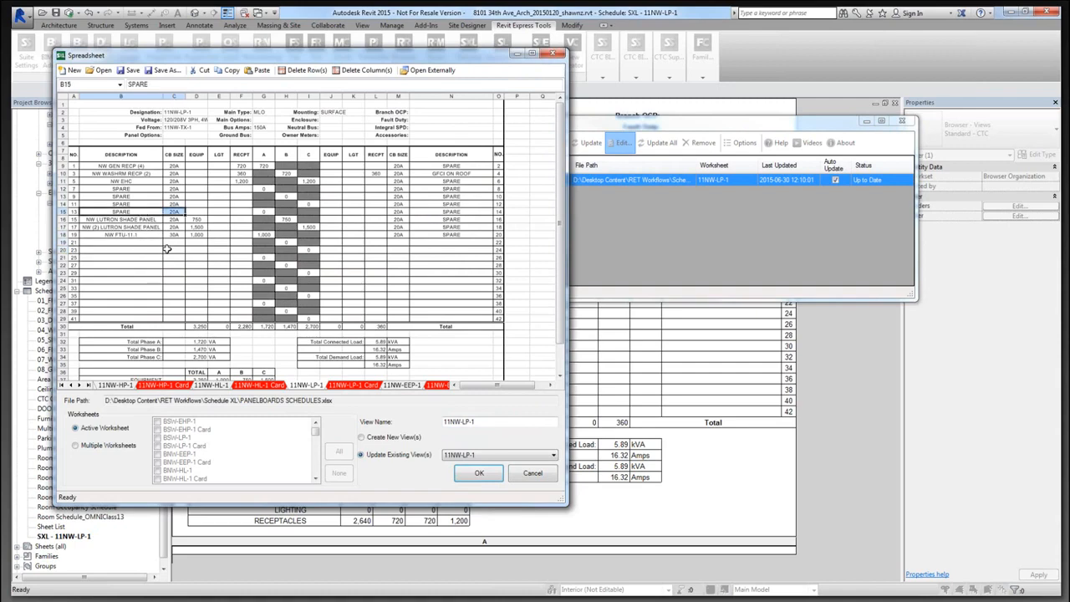
click(134, 242)
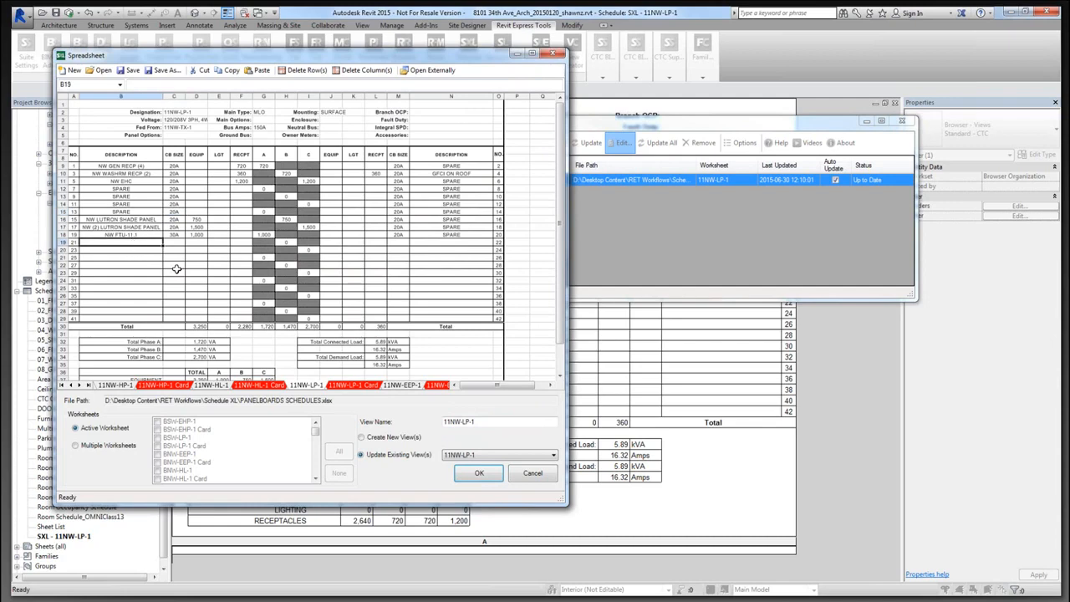
key(ctrl+v)
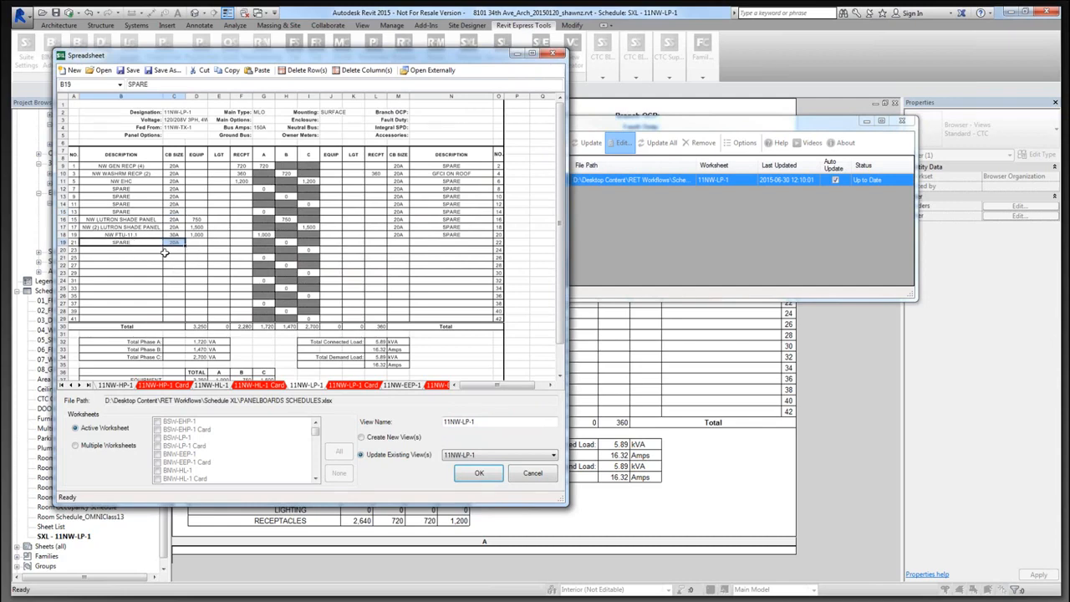
click(148, 256)
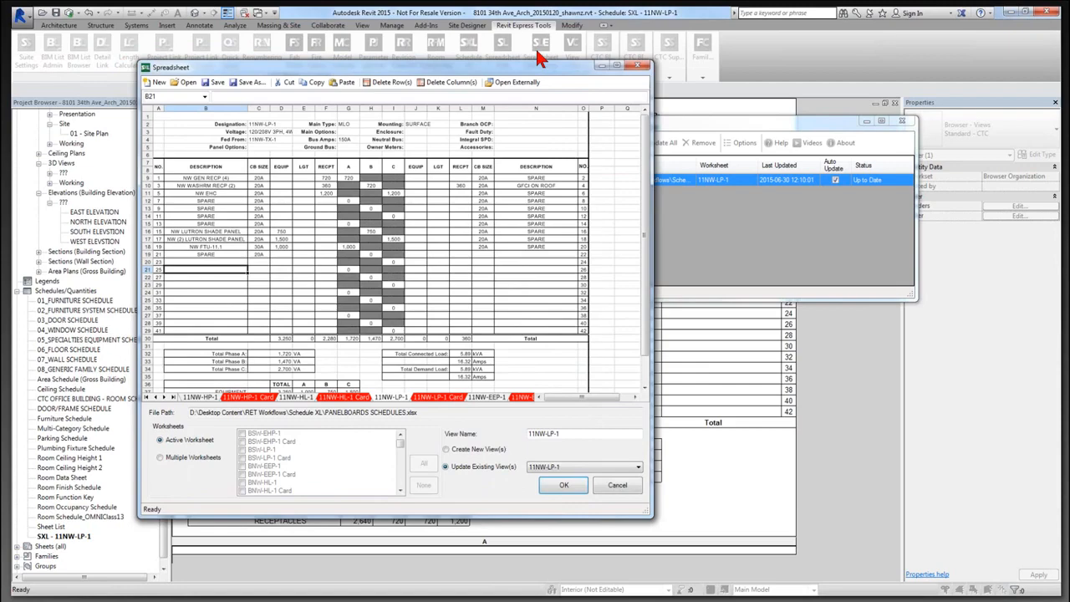
Check the pasted row 19 entries and apply the edit to the linked schedule.
drag(535, 52, 857, 51)
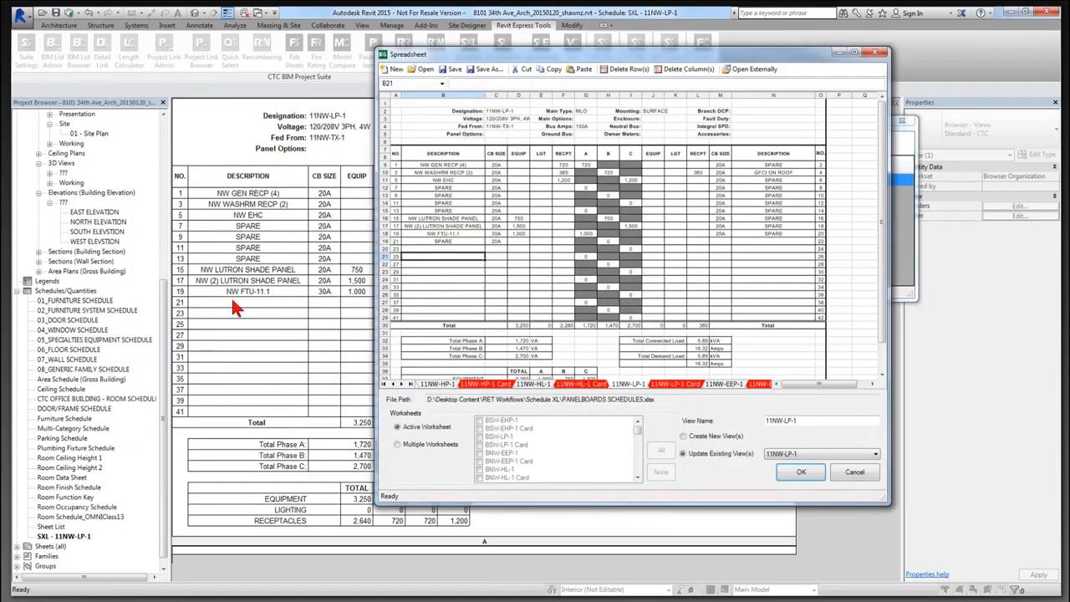
click(447, 241)
click(497, 238)
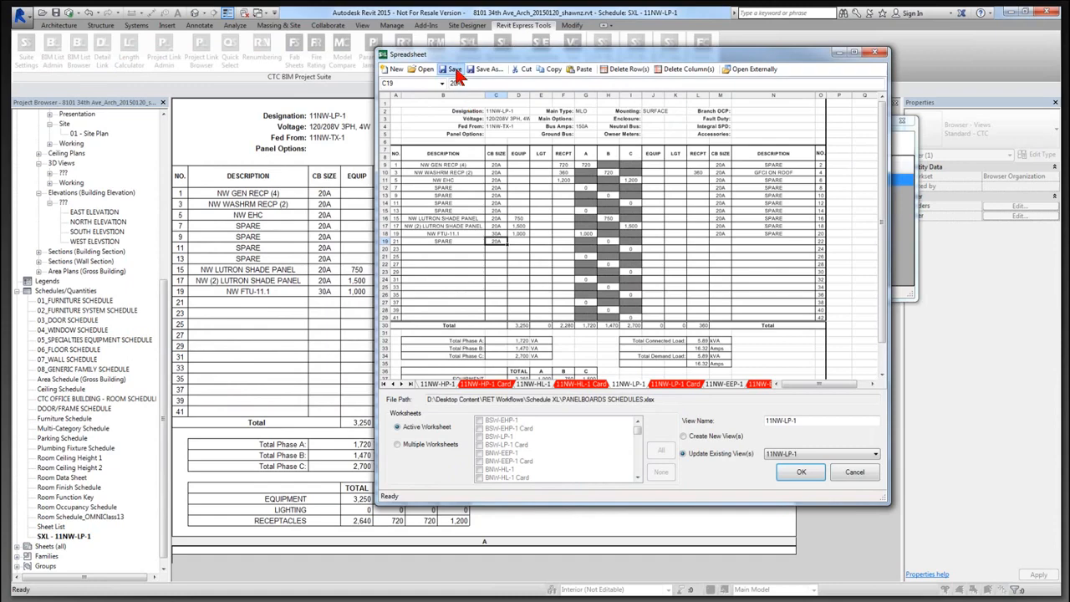
click(813, 472)
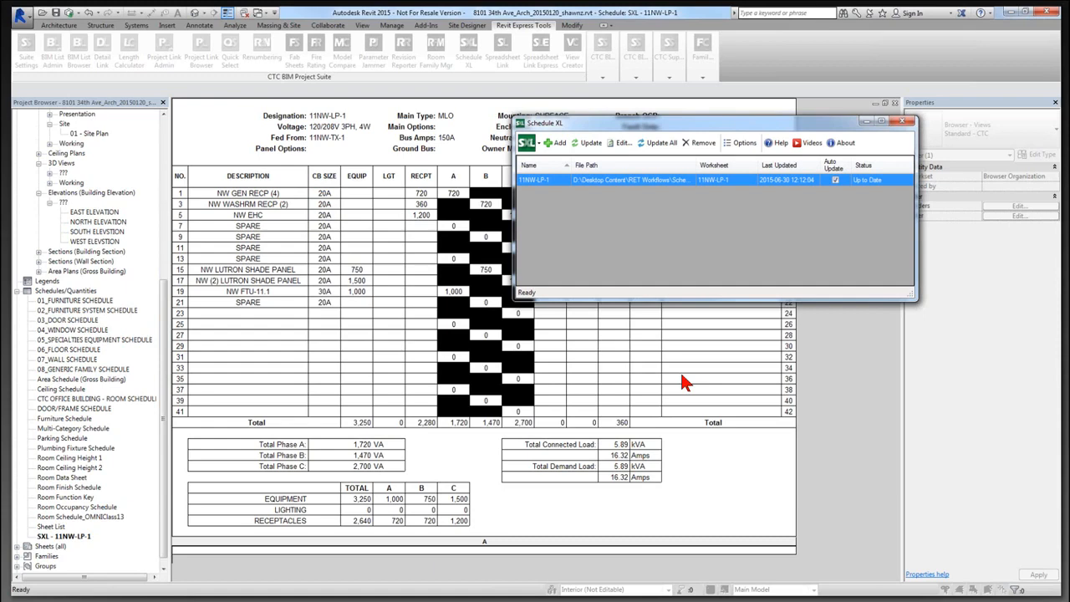
Load Architectural Notes.xlsx into a new Schedule XL spreadsheet link.
click(559, 145)
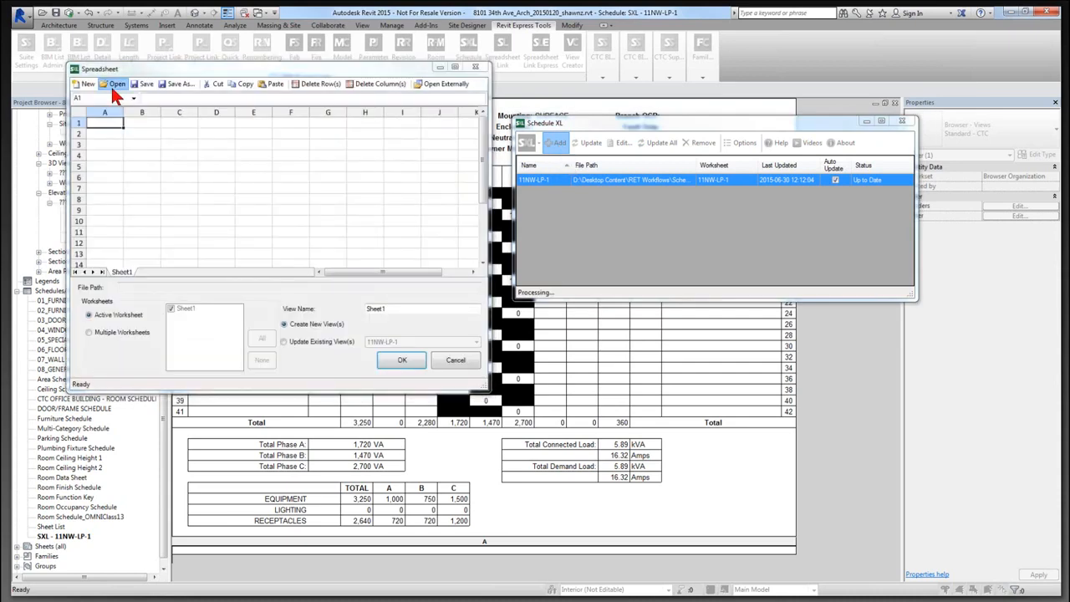
click(114, 86)
click(251, 164)
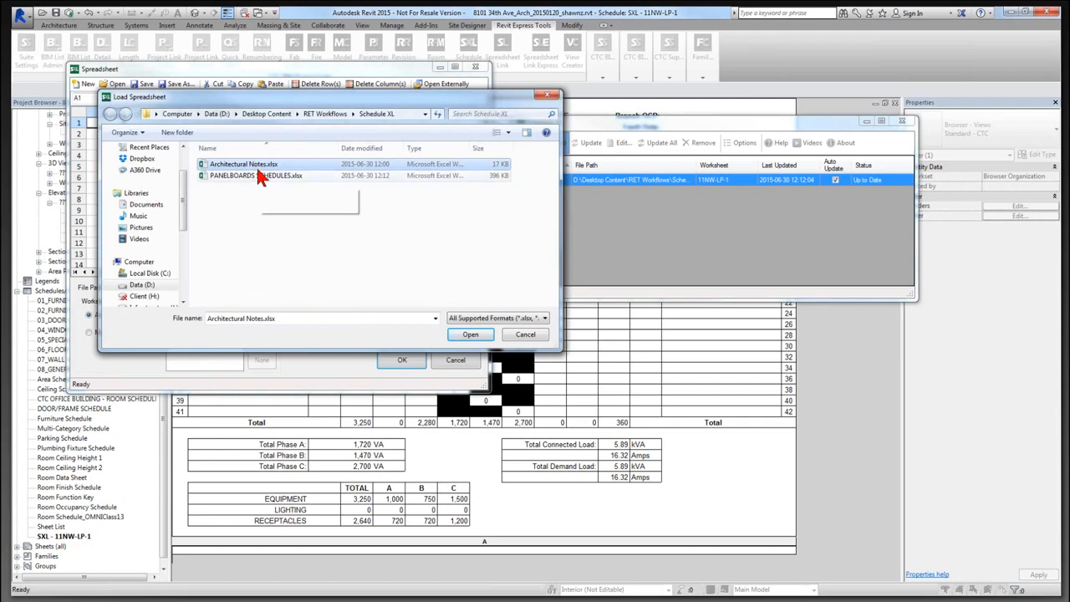
click(471, 343)
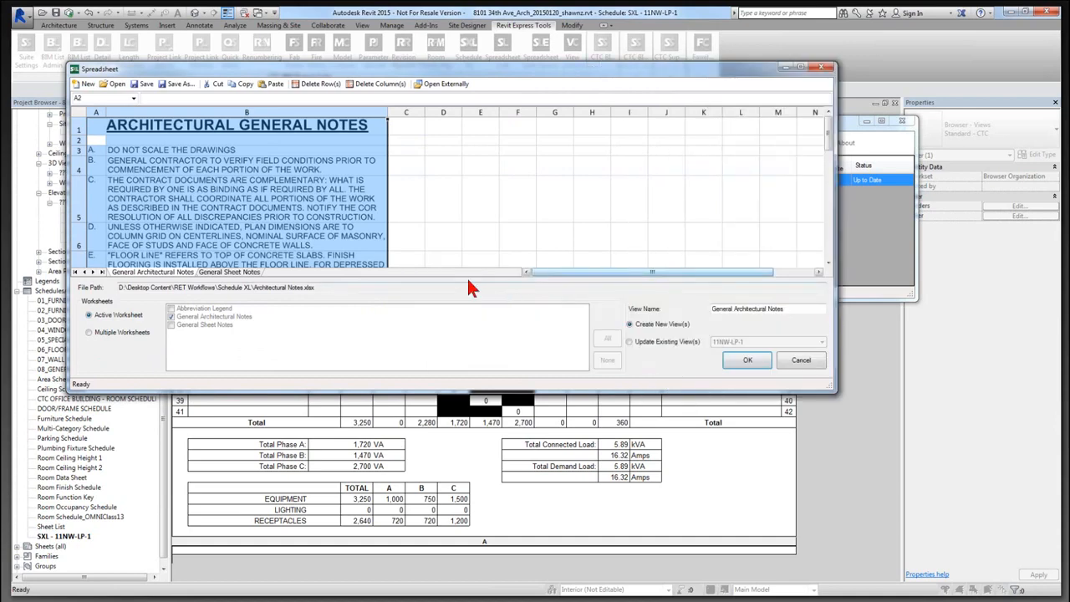
Review the Abbreviation Legend and General Architectural Notes worksheets in an enlarged preview.
click(77, 272)
click(134, 273)
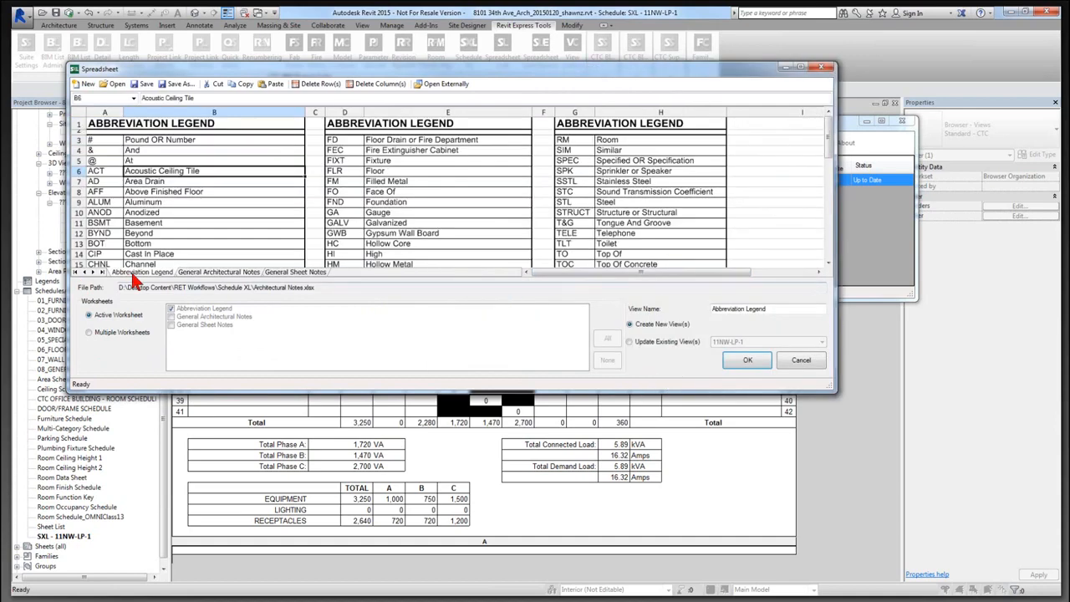
drag(331, 393, 323, 520)
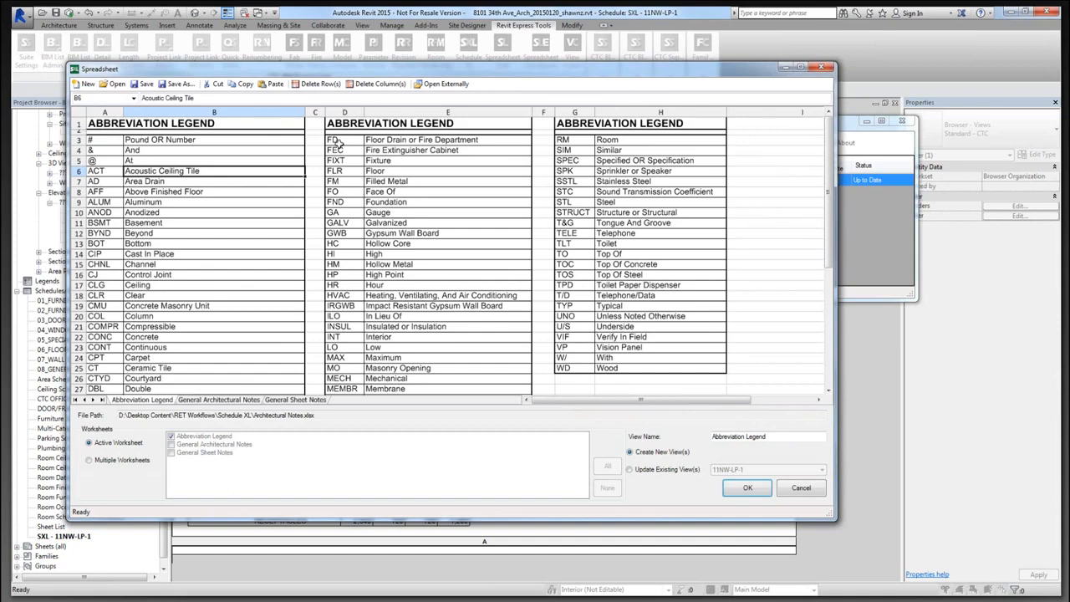
click(146, 125)
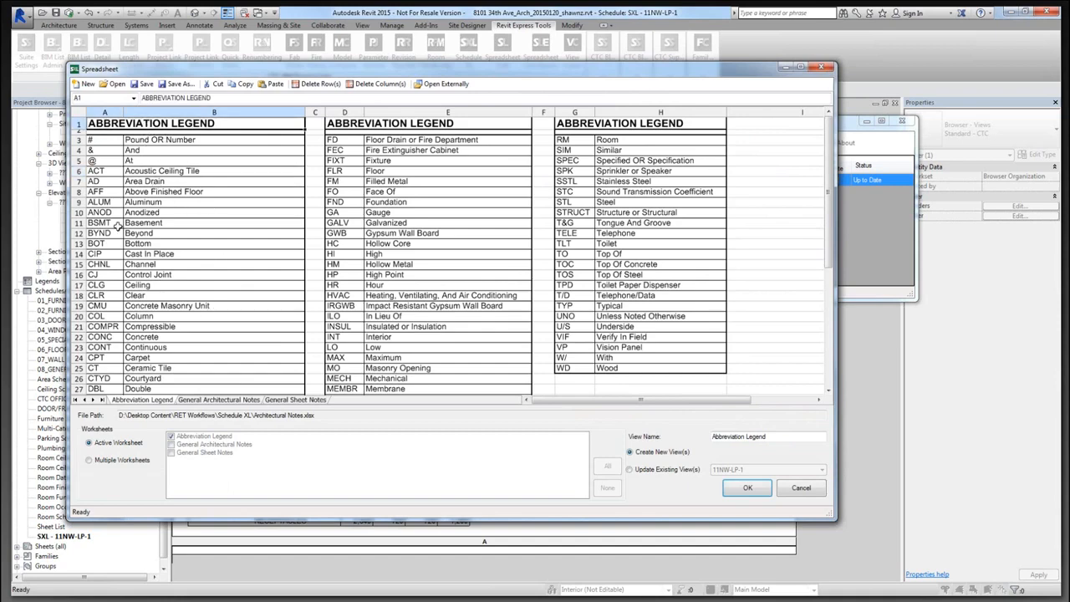
click(195, 400)
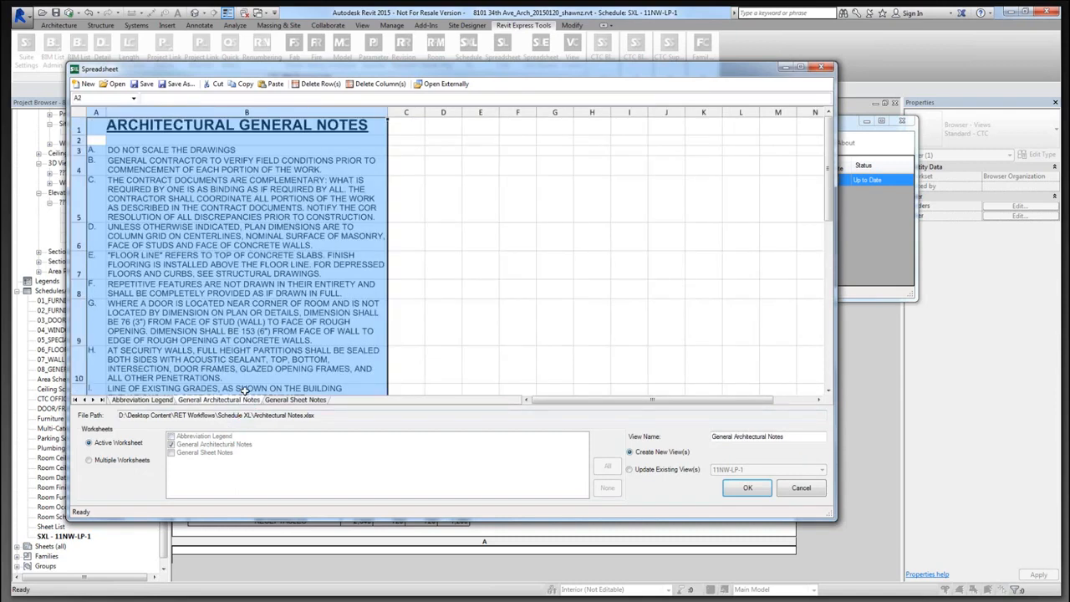
click(198, 297)
click(134, 125)
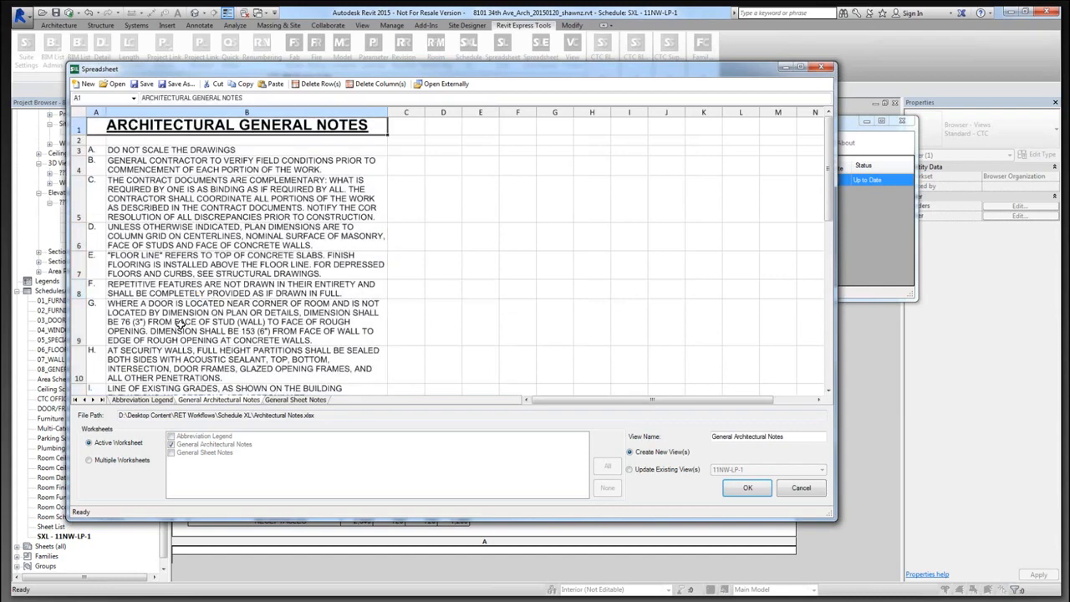
Inspect the General Sheet Notes worksheet and switch to Multiple Worksheets linking.
click(264, 400)
click(249, 270)
drag(188, 127, 206, 343)
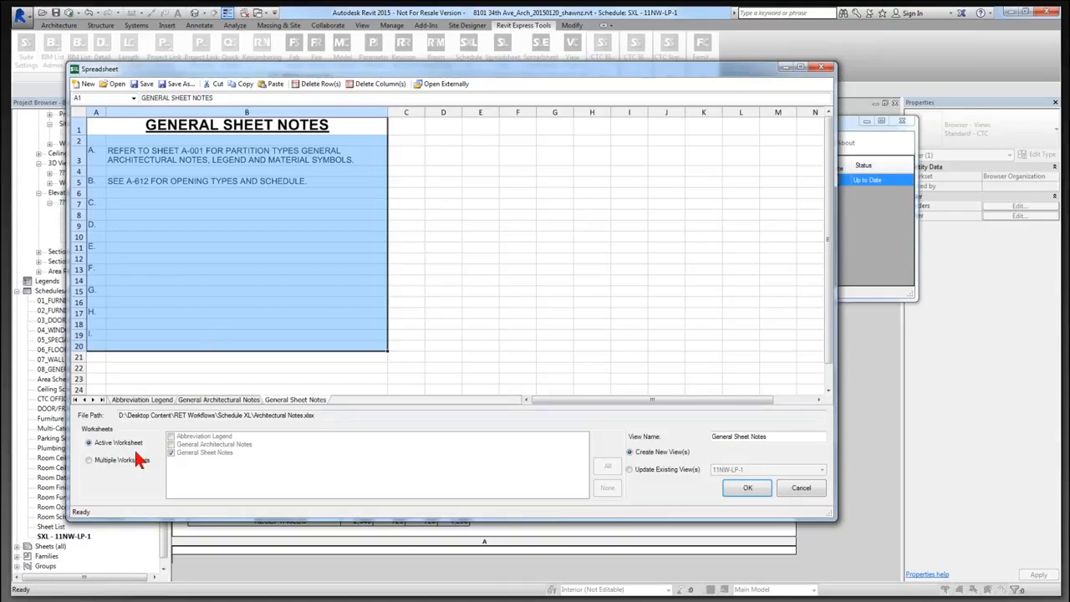
click(89, 460)
Check General Architectural Notes too and create SXL views for all three worksheets.
click(171, 444)
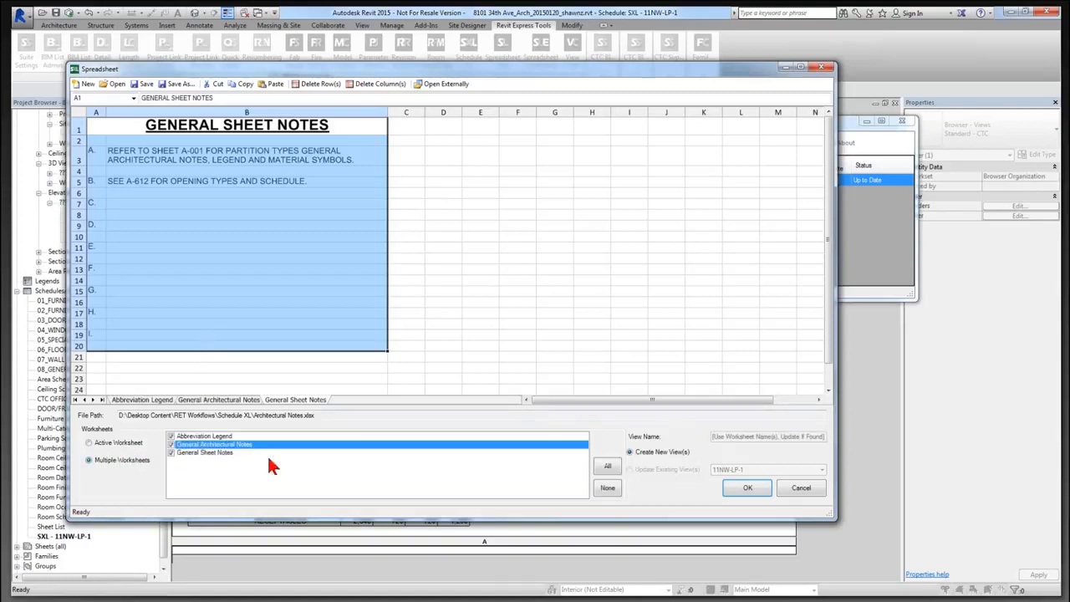
click(743, 490)
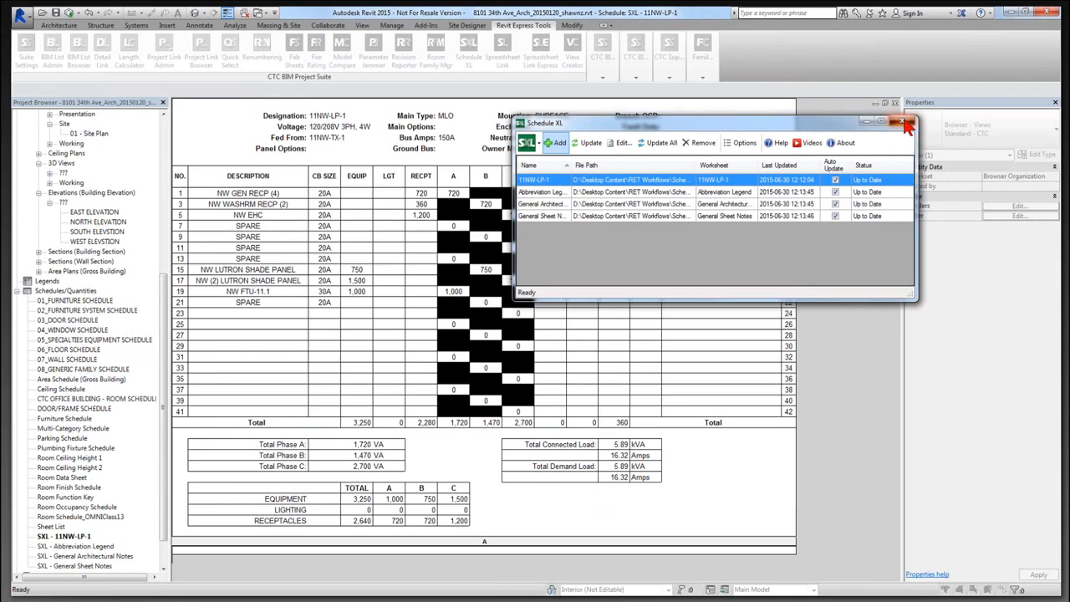
Close Schedule XL, open SXL - General Sheet Notes, and expand the Sheets list.
click(909, 125)
double_click(74, 565)
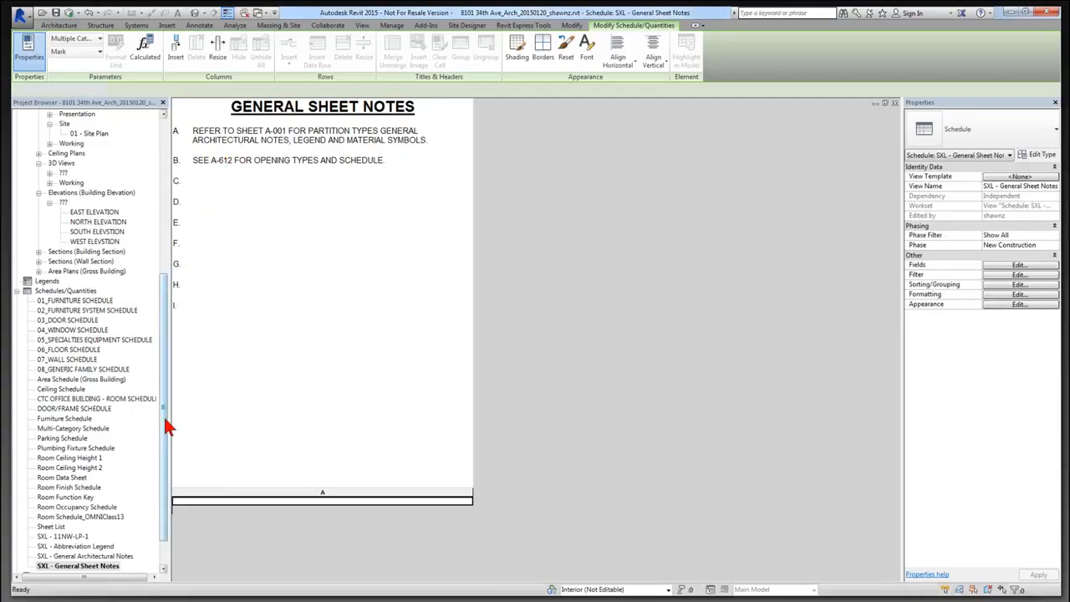
drag(164, 419, 165, 460)
double_click(51, 536)
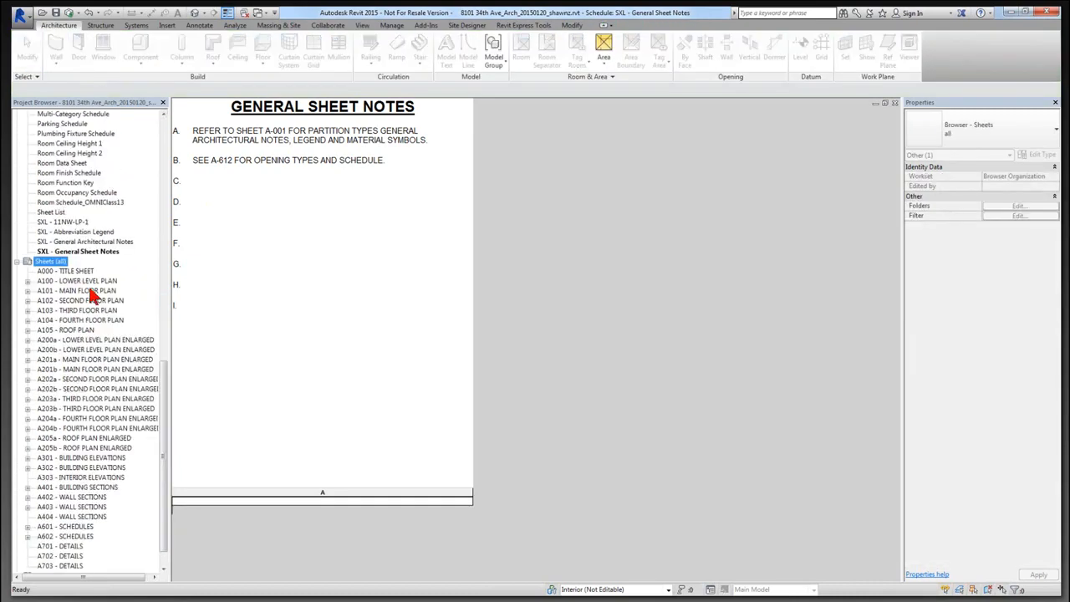
Open sheet A101 - MAIN FLOOR PLAN and place the General Sheet Notes schedule top right.
double_click(91, 290)
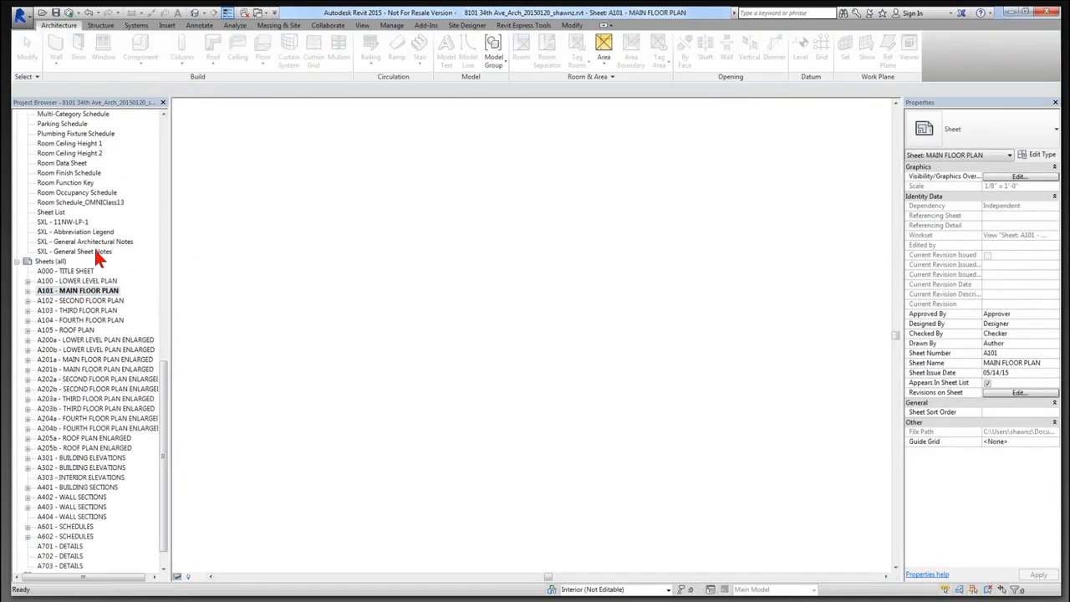
drag(91, 252, 669, 211)
click(692, 184)
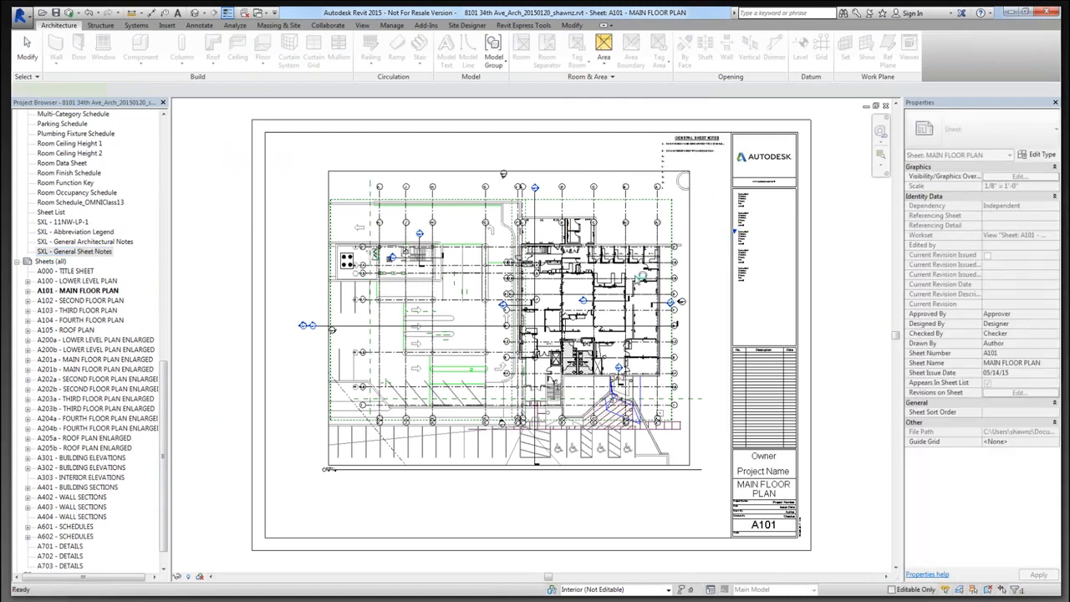
key(Escape)
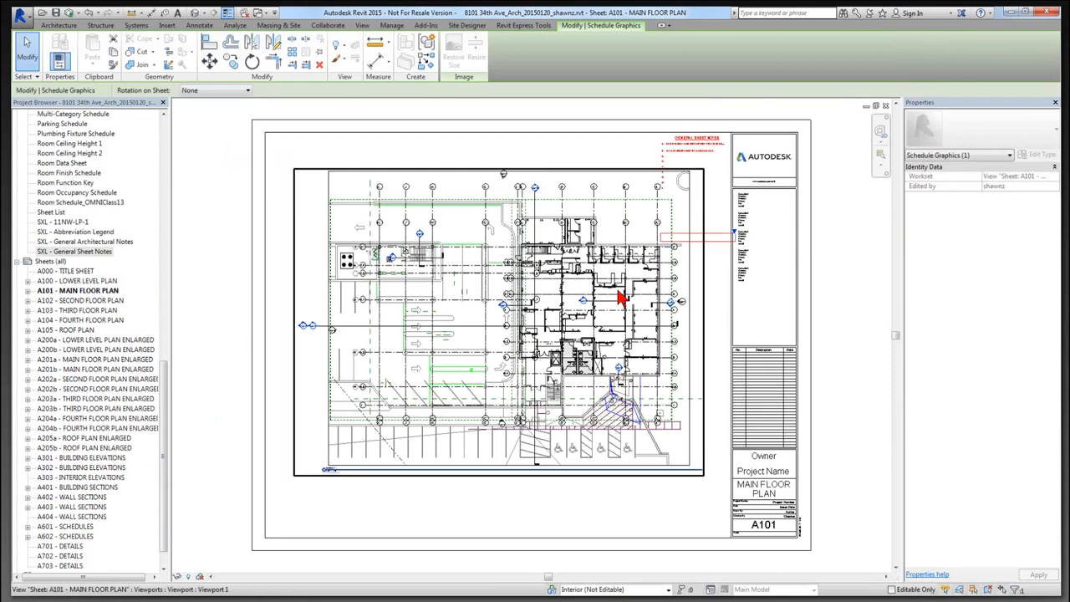
Move the floor plan viewport down and left on sheet A101.
click(582, 171)
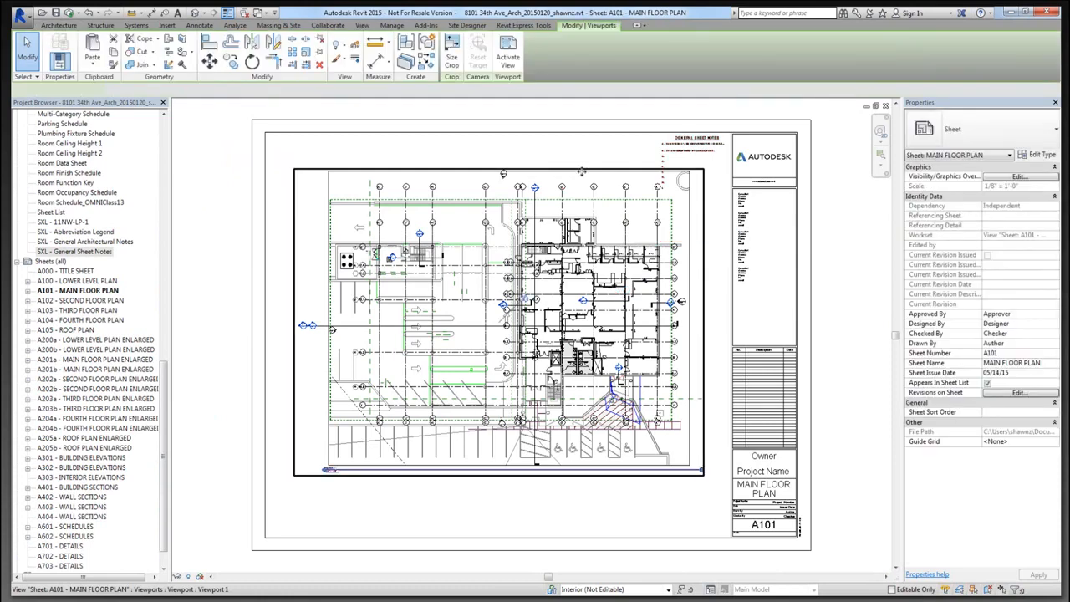
drag(582, 171, 565, 220)
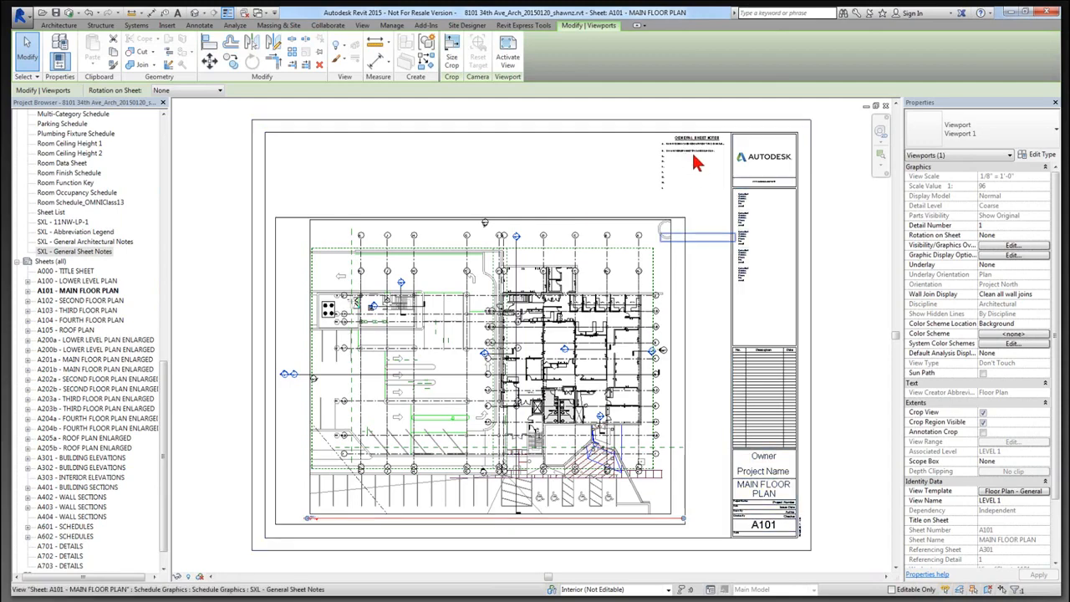
scroll(692, 151, up, 1)
scroll(707, 157, up, 4)
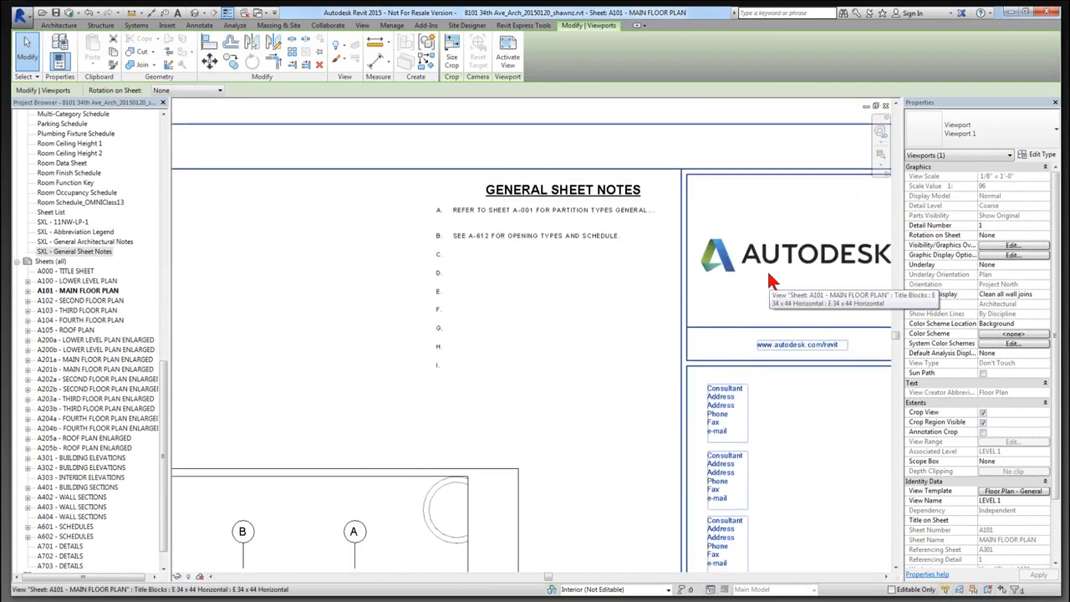
Save and synchronize the project with central, then bring the Architectural Notes workbook into view.
click(58, 13)
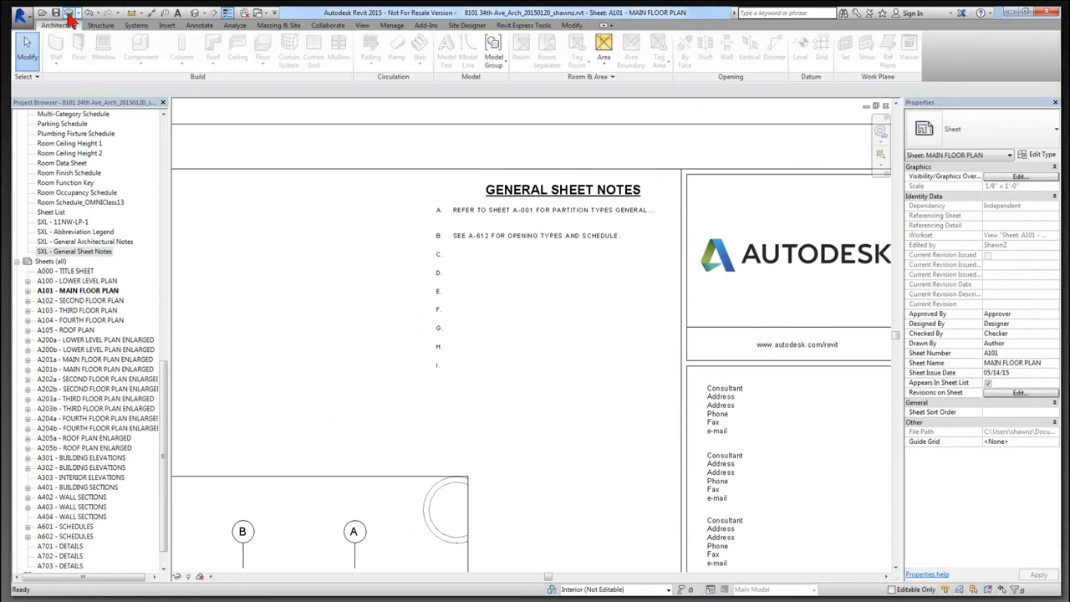
click(71, 14)
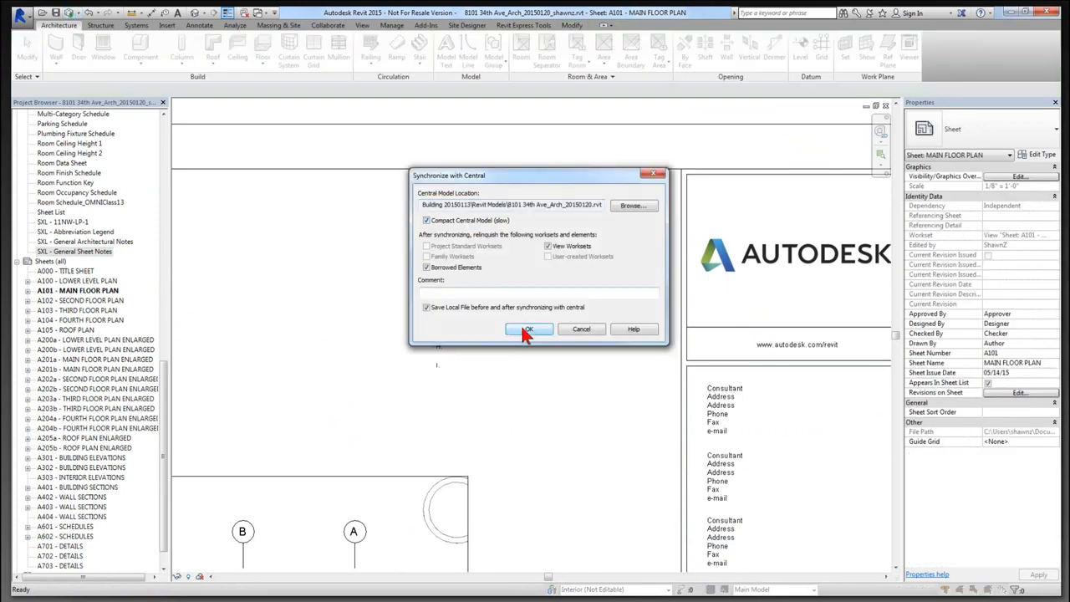
click(524, 329)
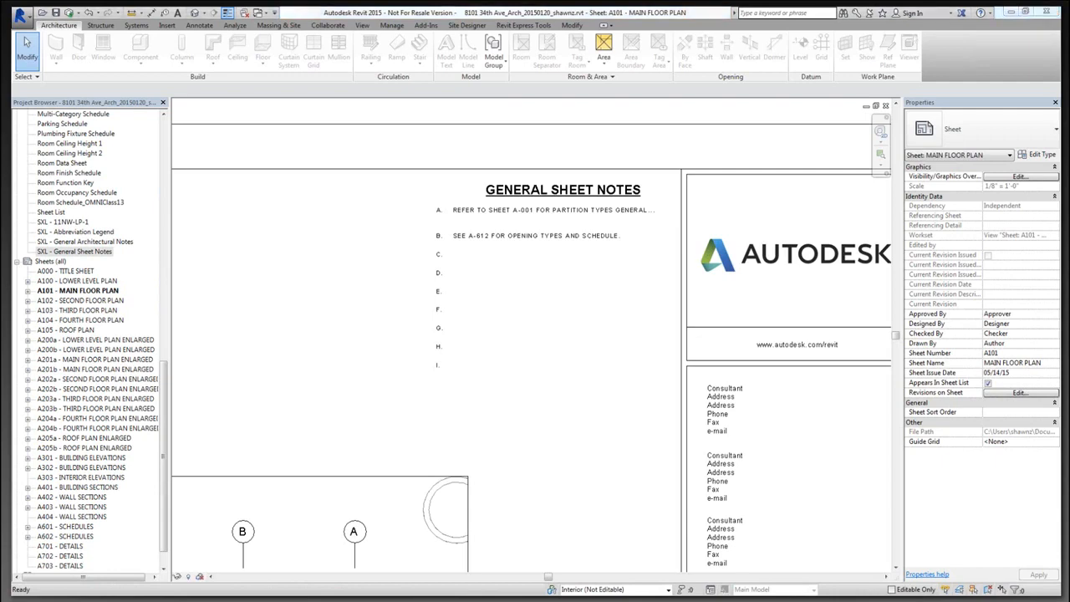
drag(10, 161, 558, 71)
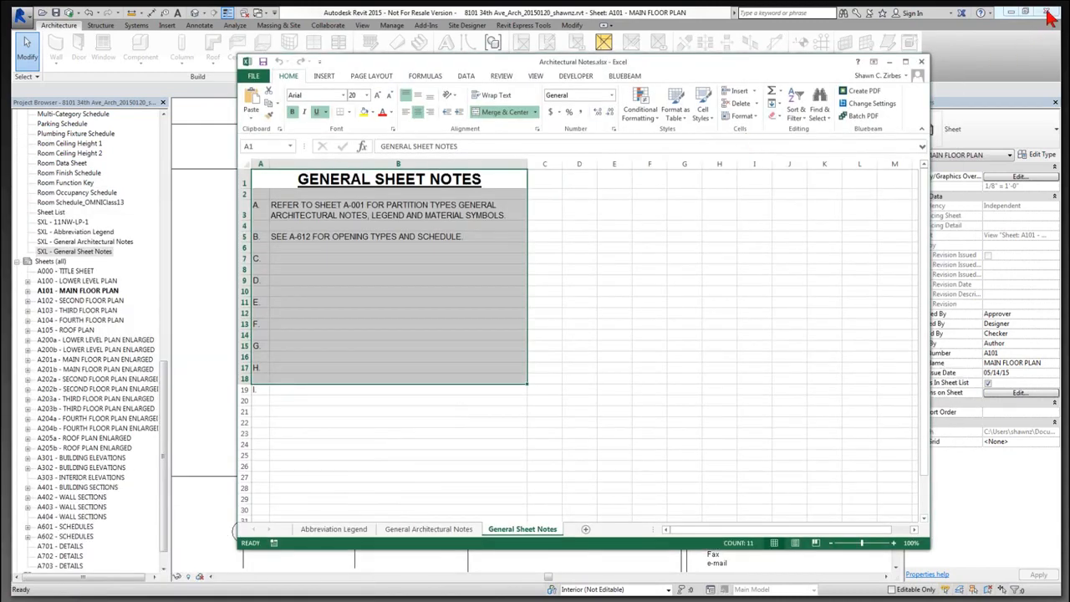
Delete the empty rows 21–37 below the General Sheet Notes table.
click(1049, 15)
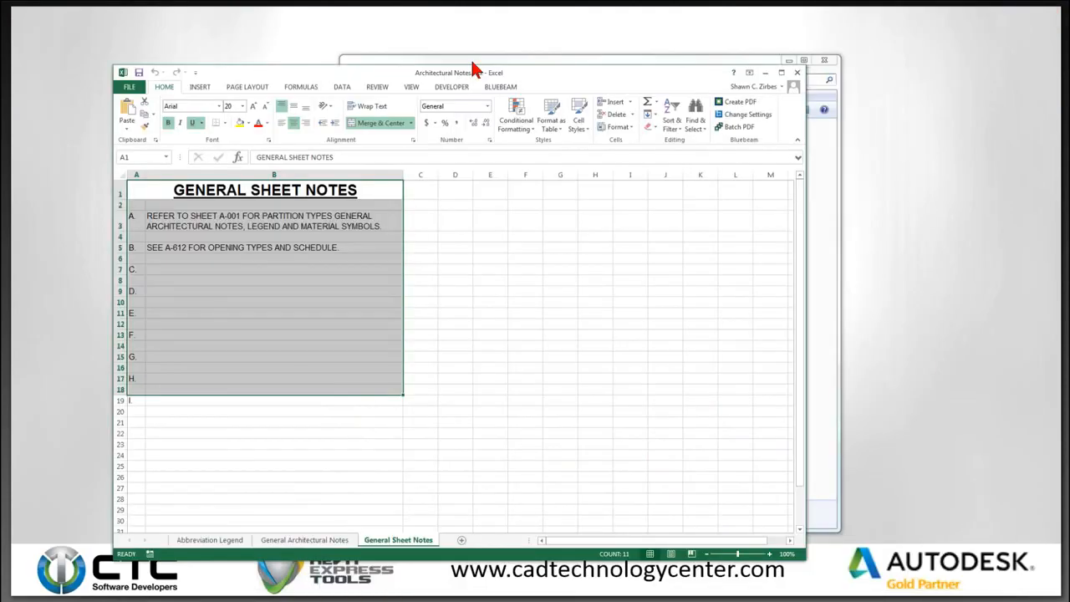
drag(477, 69, 584, 49)
click(321, 386)
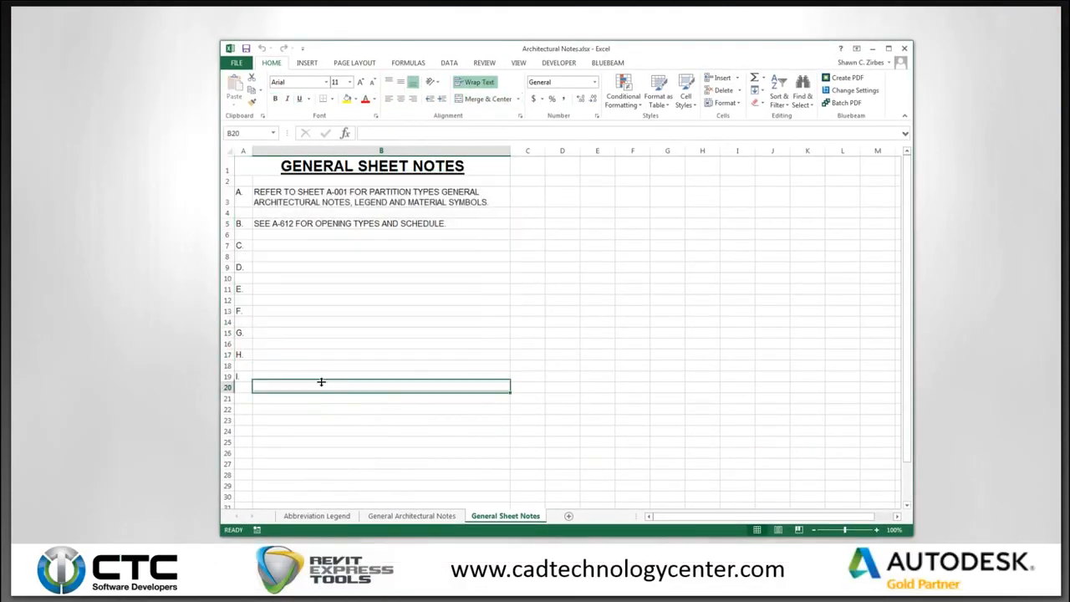
click(226, 399)
drag(227, 399, 232, 531)
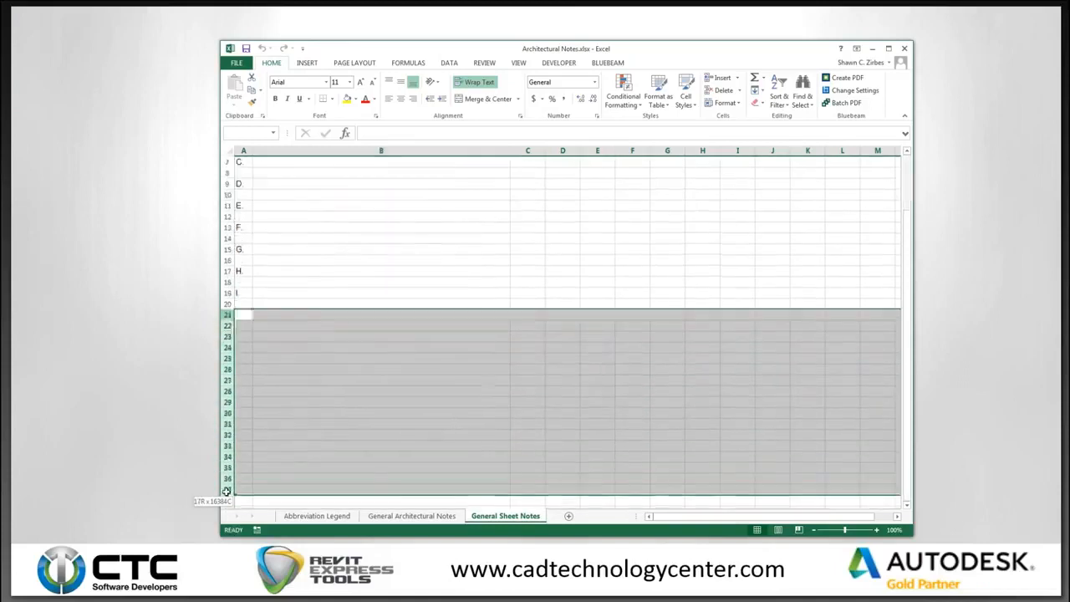
right_click(227, 316)
click(265, 413)
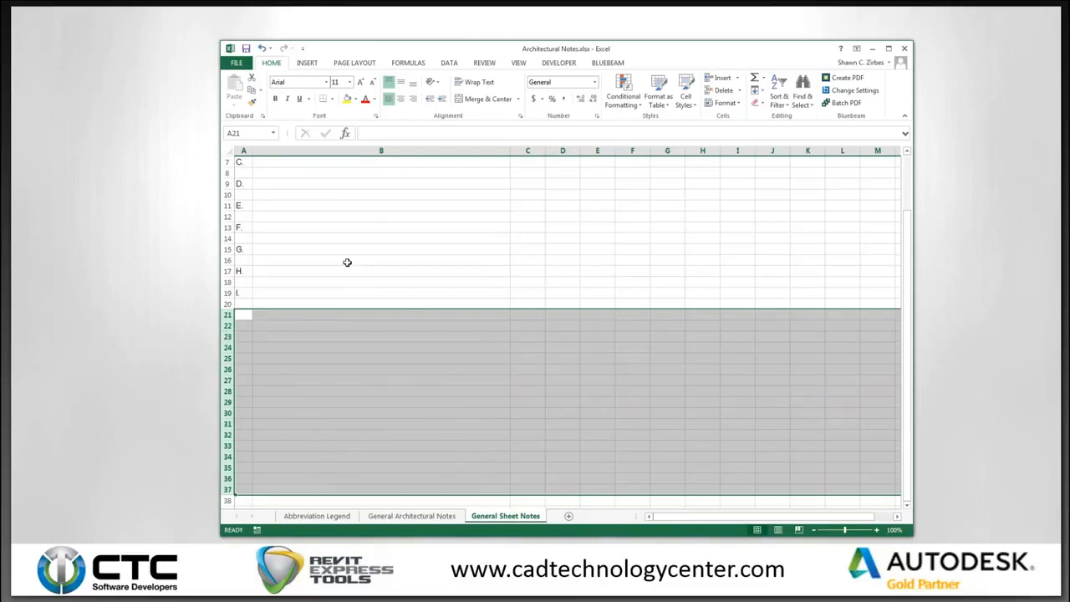
Put an outline border around the notes table A1:B20.
drag(449, 303, 314, 173)
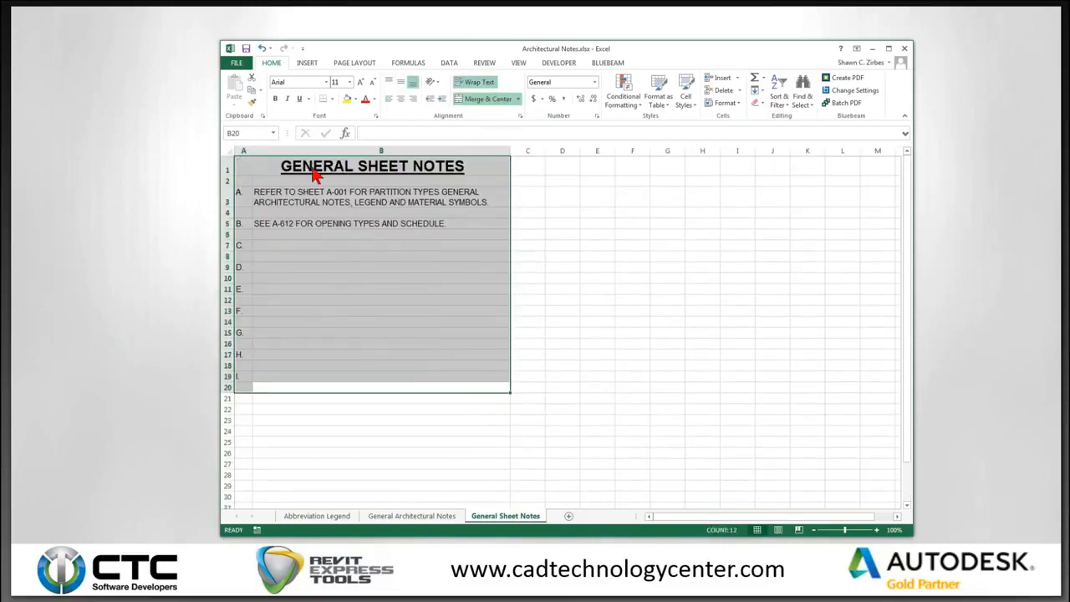
right_click(314, 171)
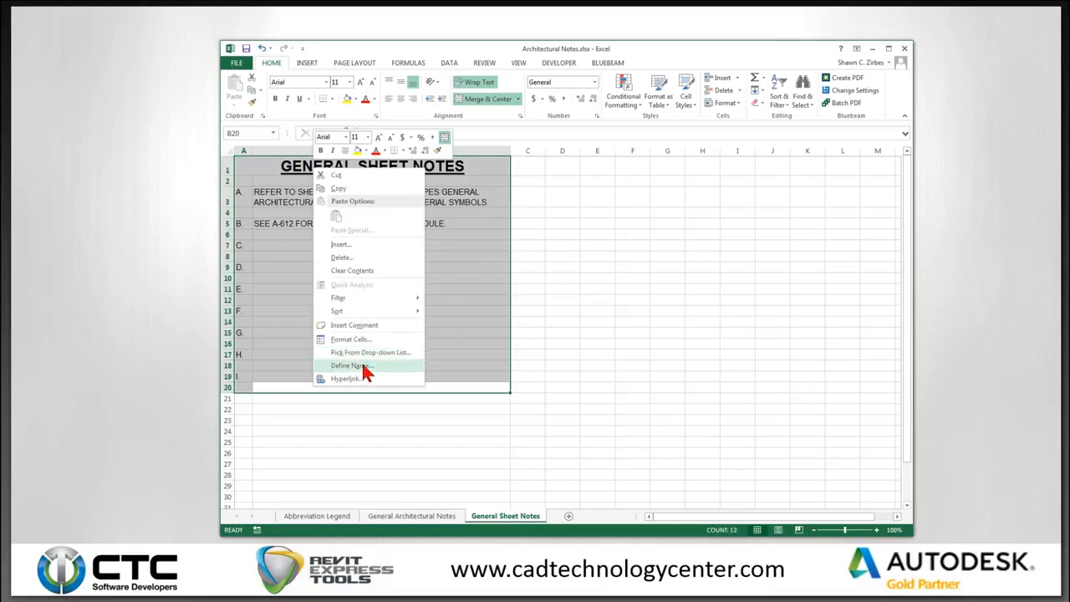
click(368, 338)
click(341, 233)
click(383, 264)
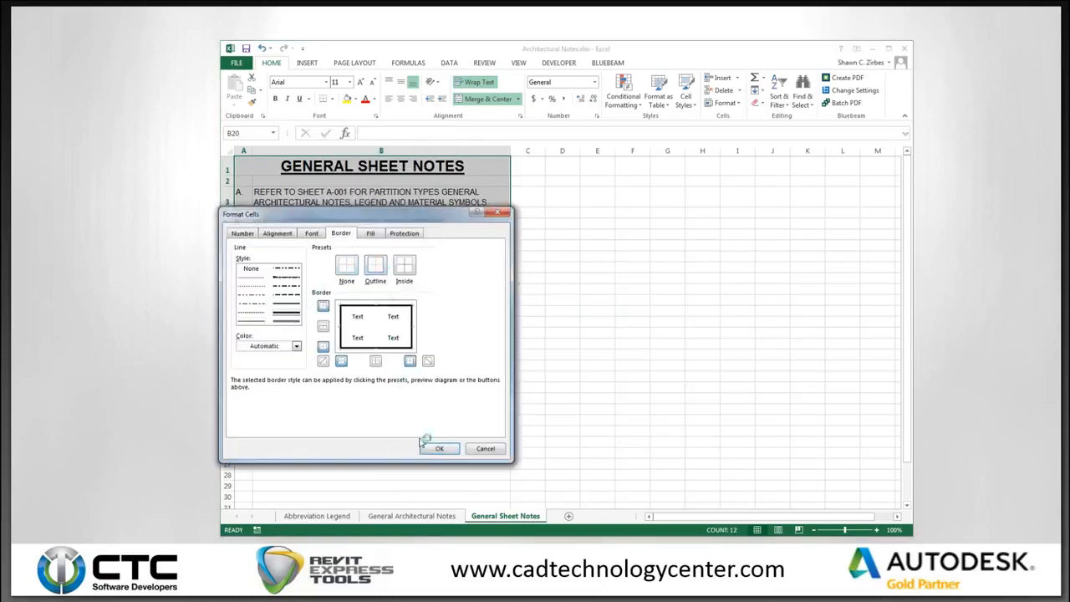
click(438, 448)
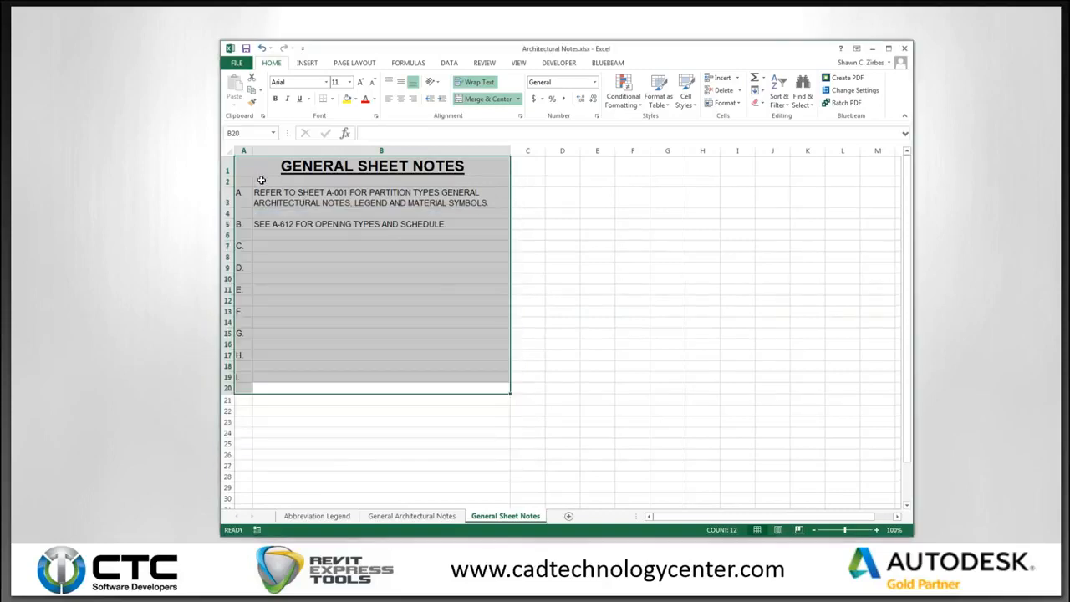
Add a bottom border under row 2, below the title.
click(261, 181)
right_click(251, 182)
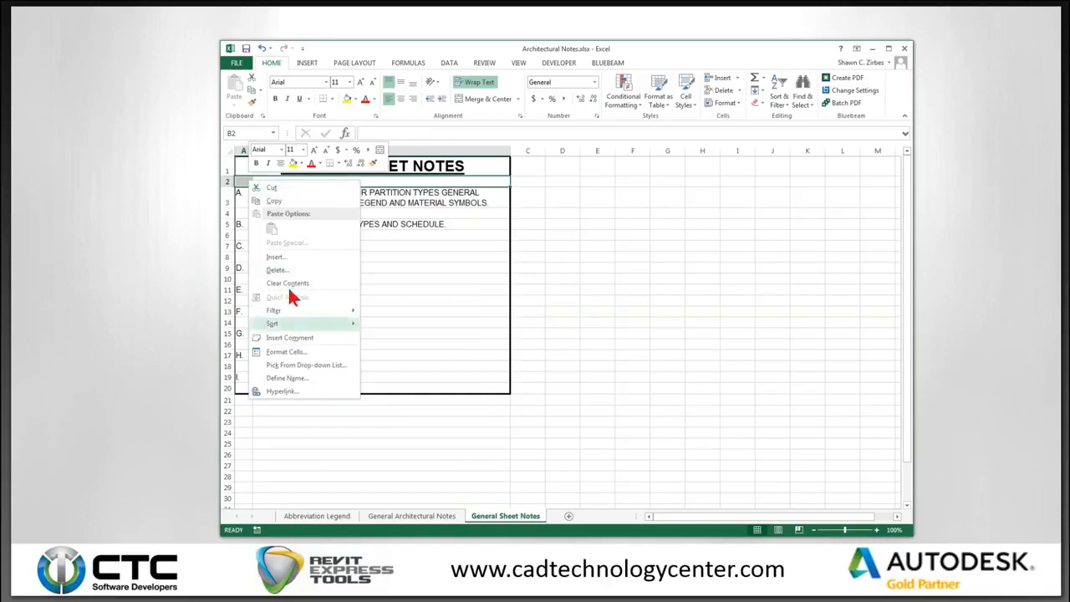
click(293, 351)
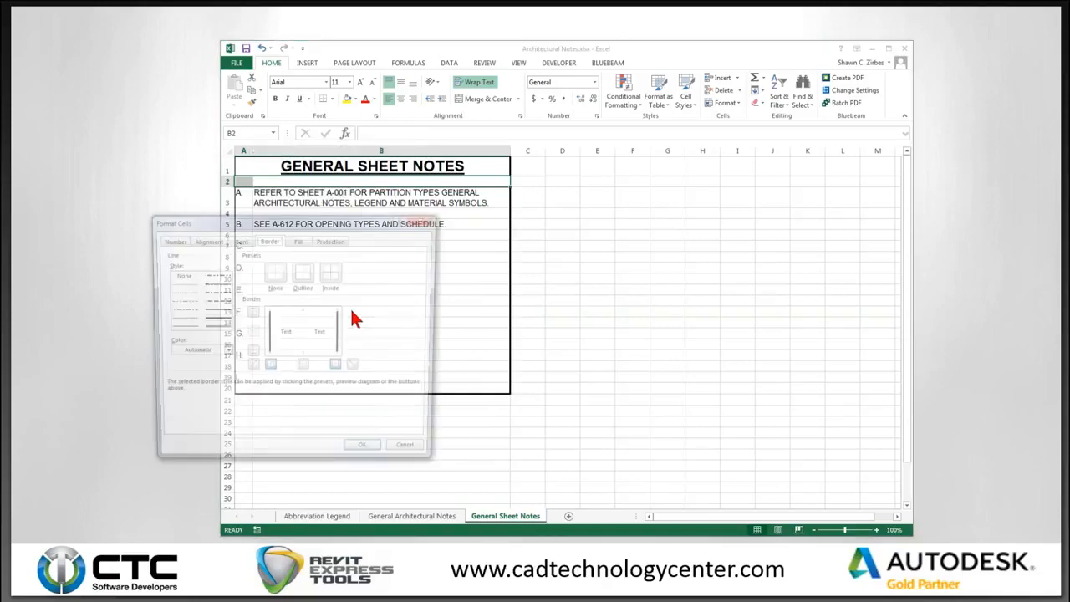
click(251, 351)
click(365, 455)
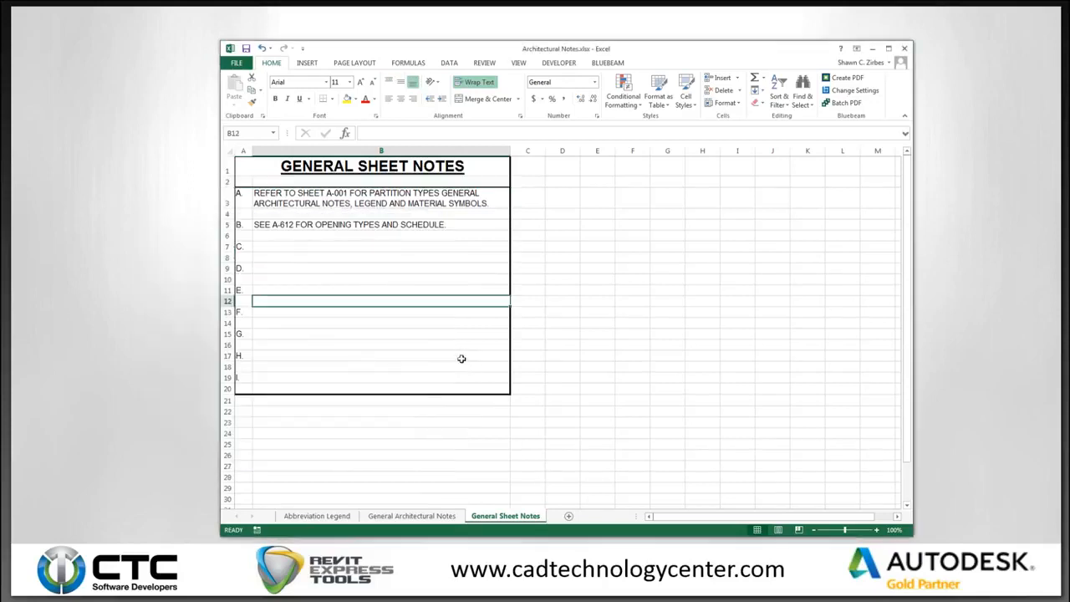
click(271, 246)
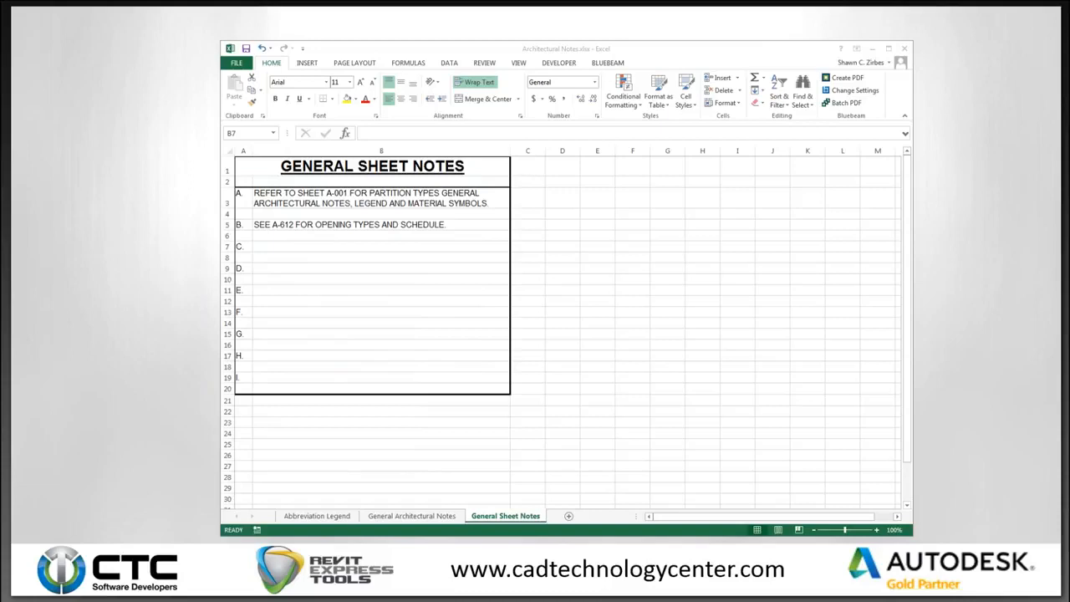
Paste note C into B7 and append 'FIRE RATED, AND ACOUSTICAL WALL LOCATIONS' plus a comma.
click(359, 245)
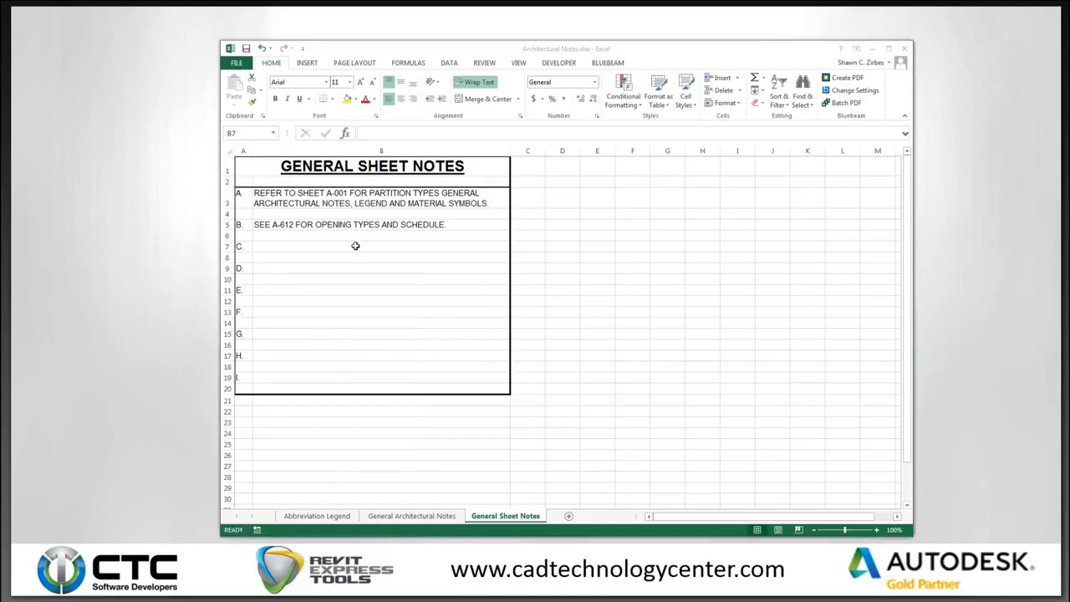
text(REFER TO GENERAL SHEETS FOR SECURITY)
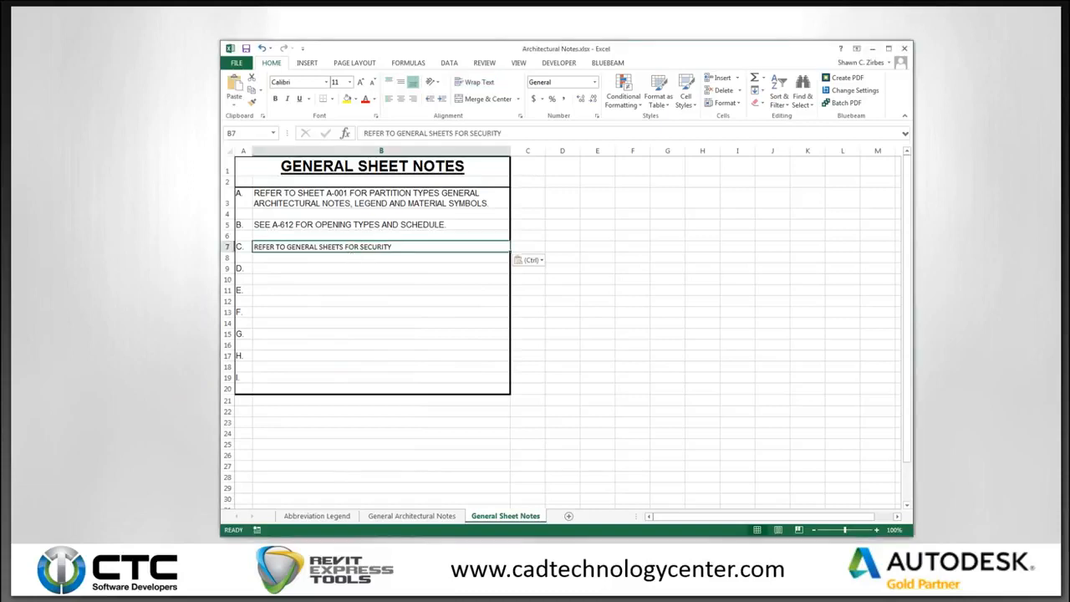
key(alt+Tab)
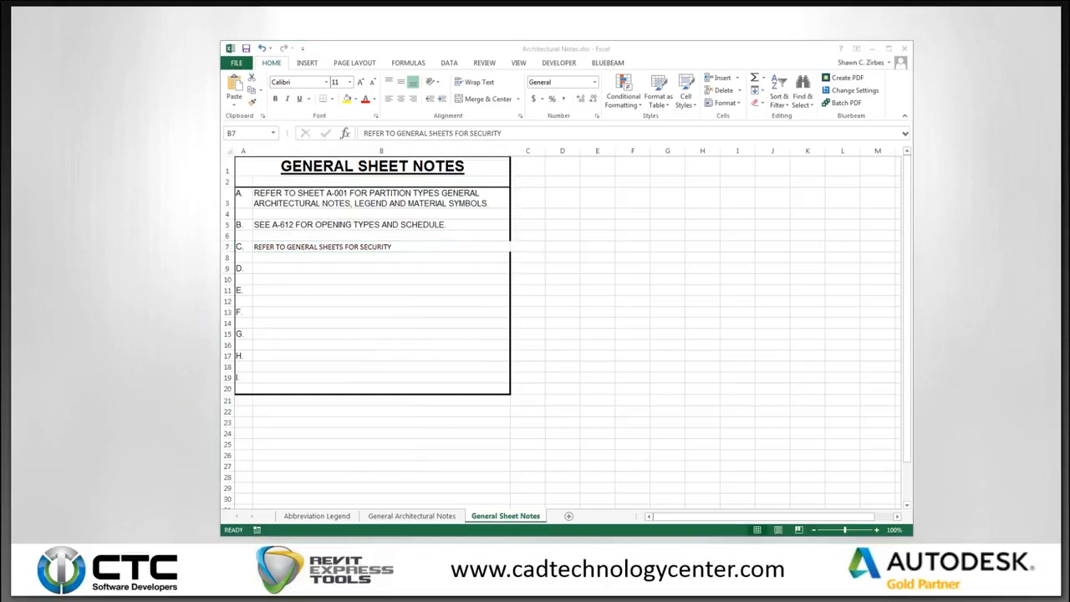
click(427, 245)
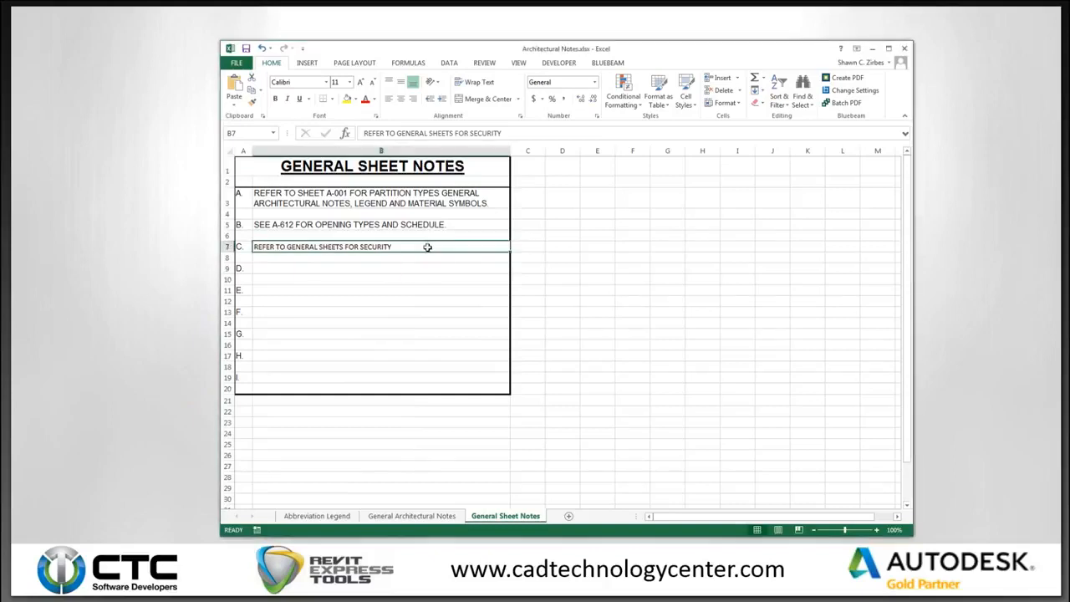
double_click(427, 247)
text(FIRE RATED, AND ACOUSTICAL WALL LOCATIONS)
key(Return)
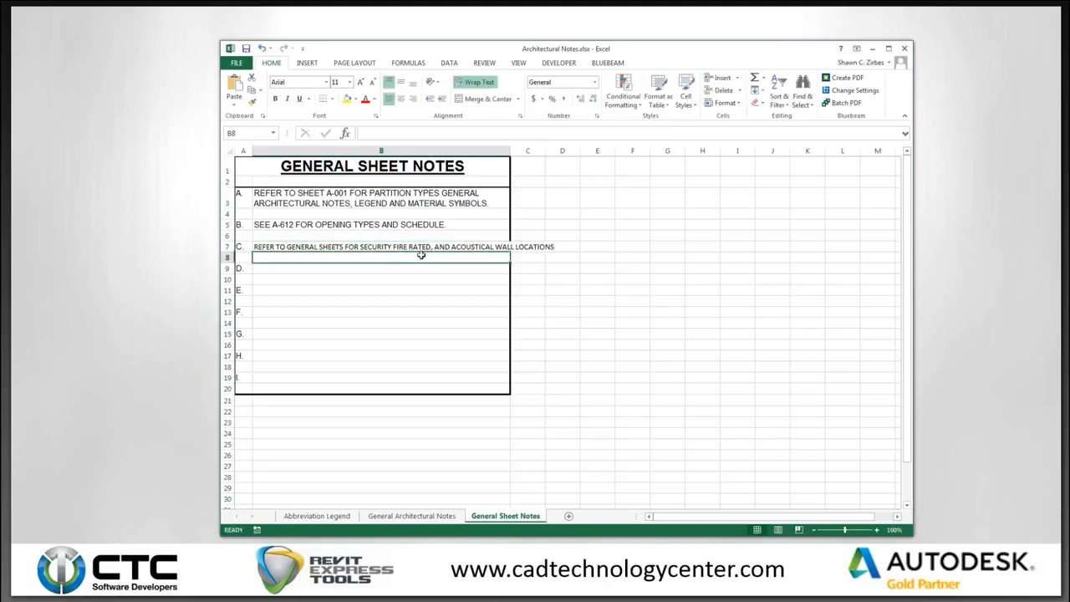
click(393, 246)
double_click(393, 246)
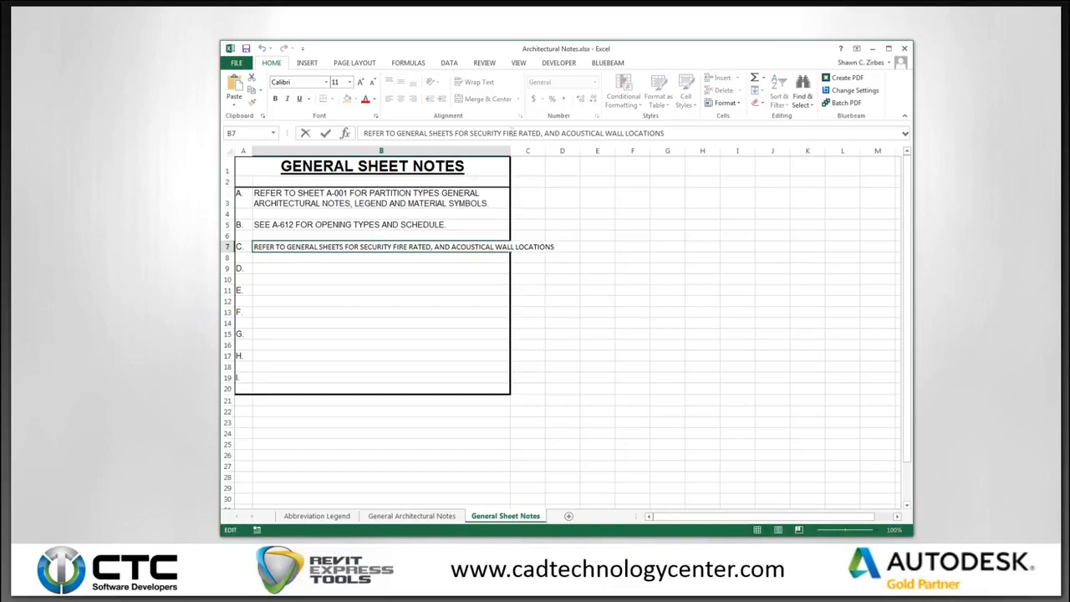
text(,)
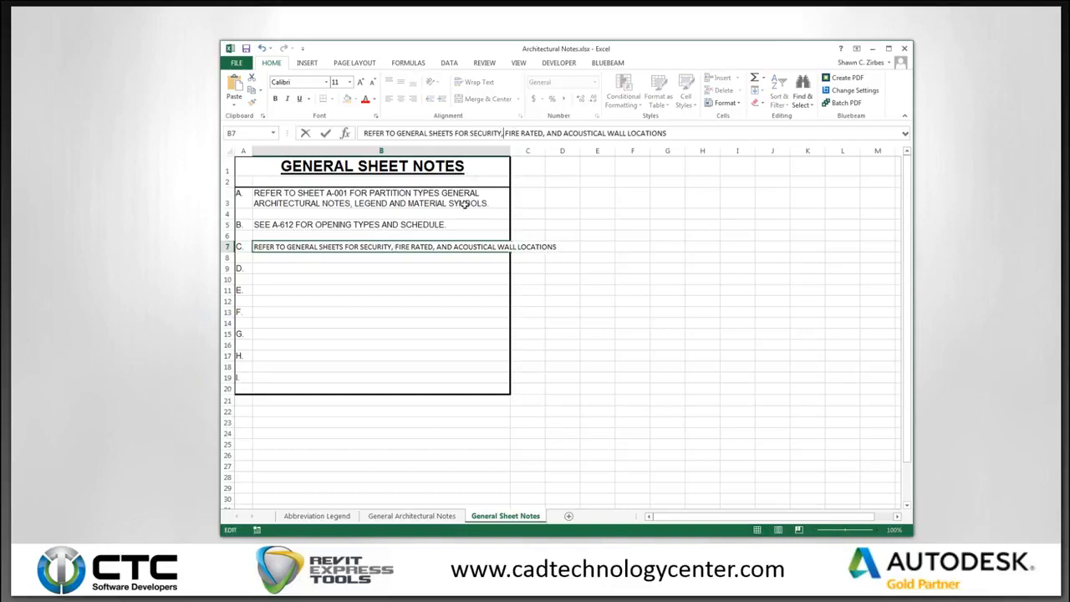
click(424, 278)
Set note C's font to Arial and wrap its text onto two lines.
click(400, 246)
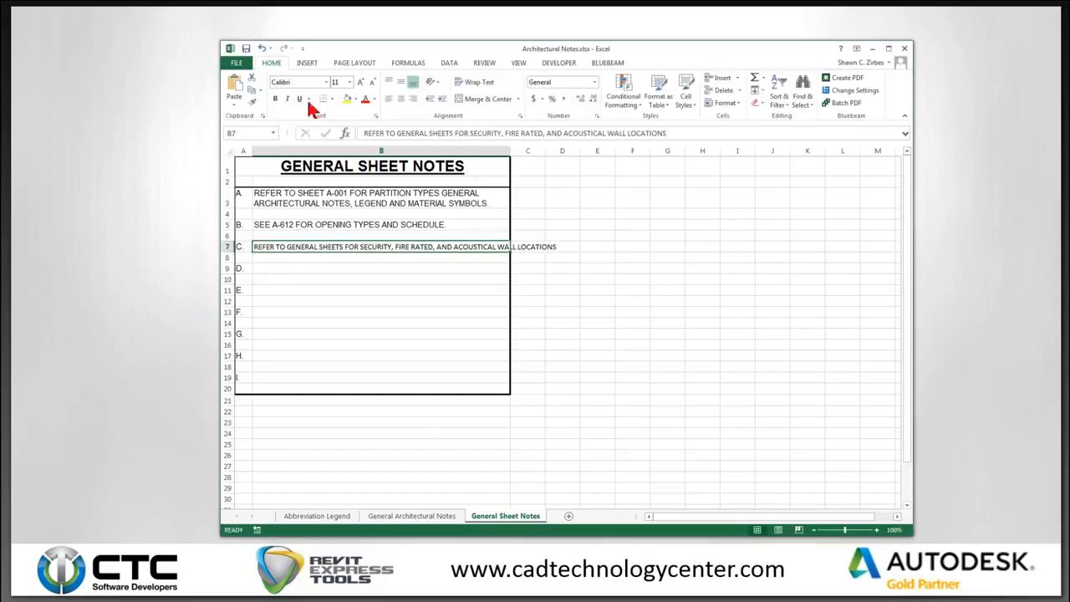
click(326, 82)
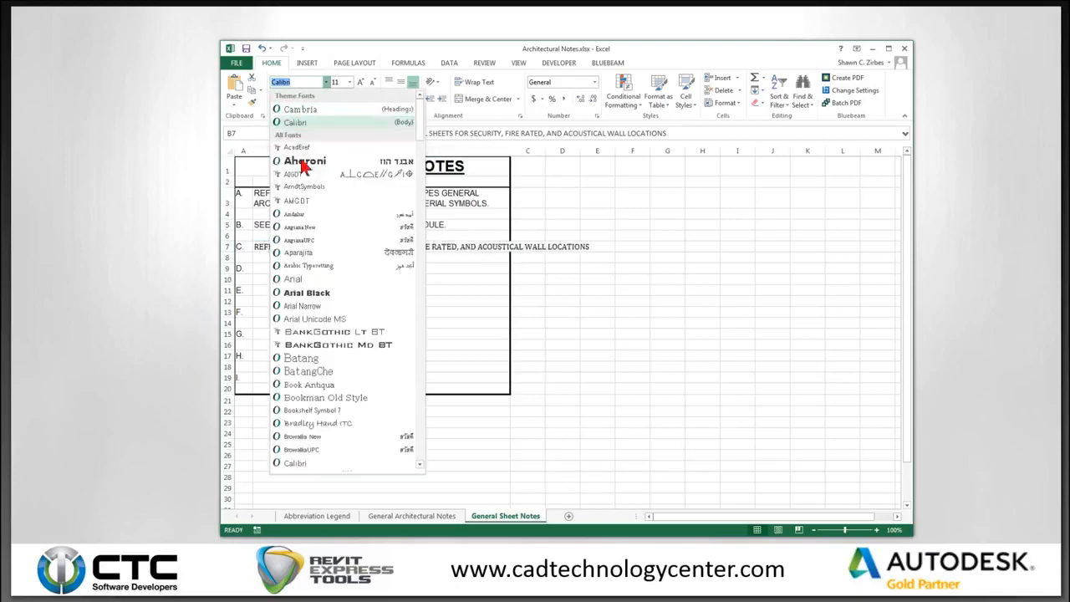
click(297, 278)
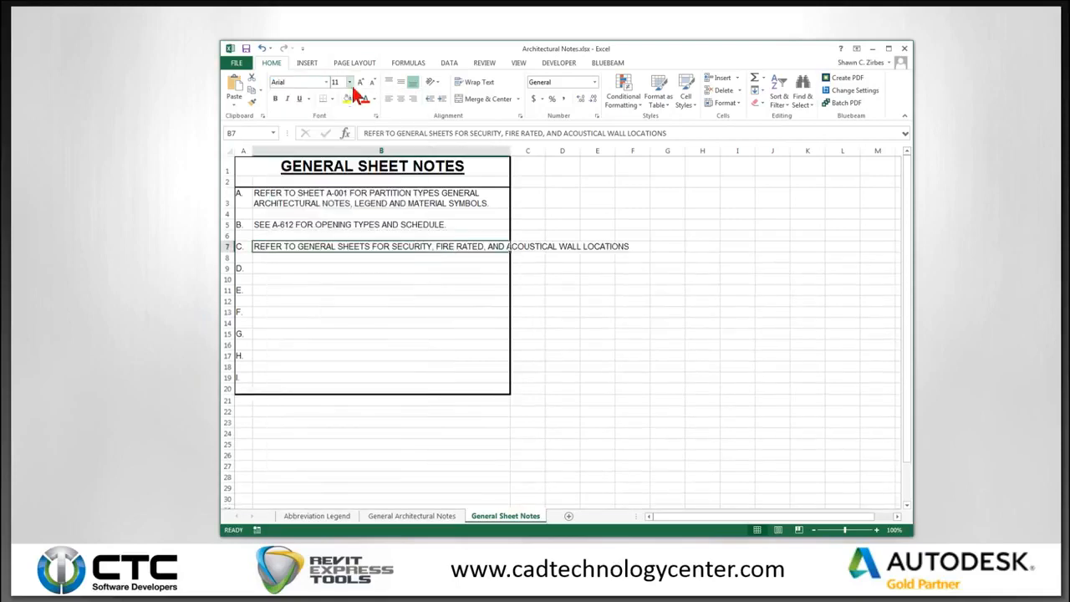
click(479, 82)
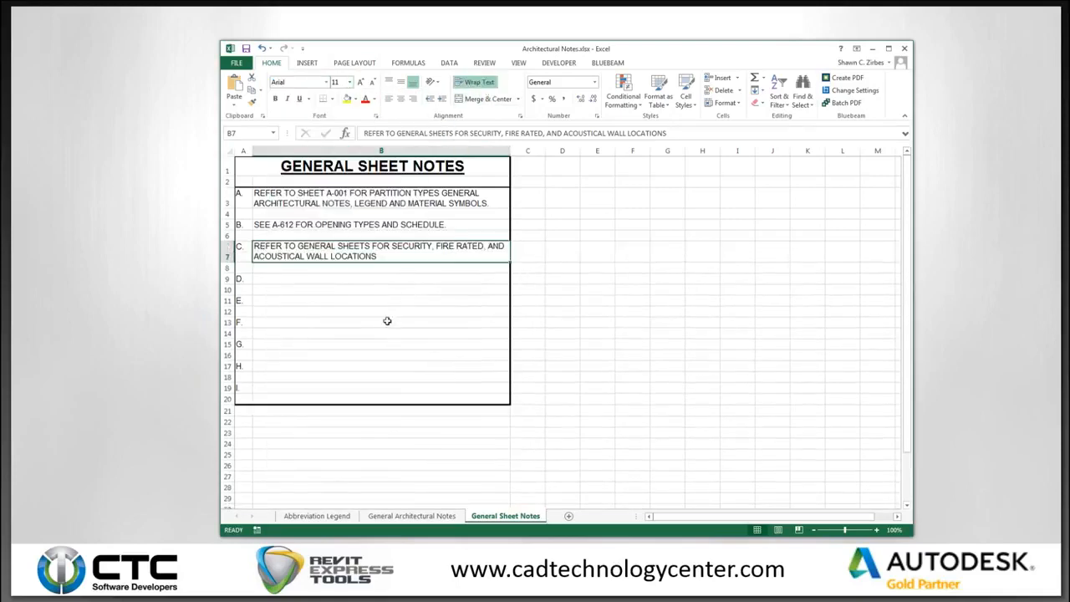
click(401, 289)
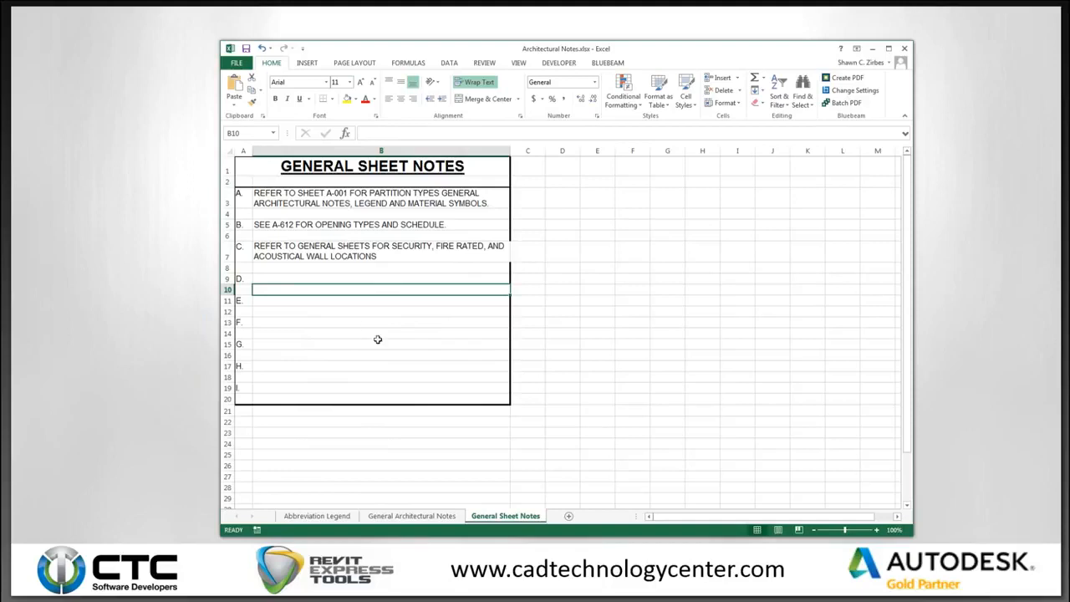
Restore the thick right border on cell B7.
click(499, 250)
right_click(500, 253)
click(523, 427)
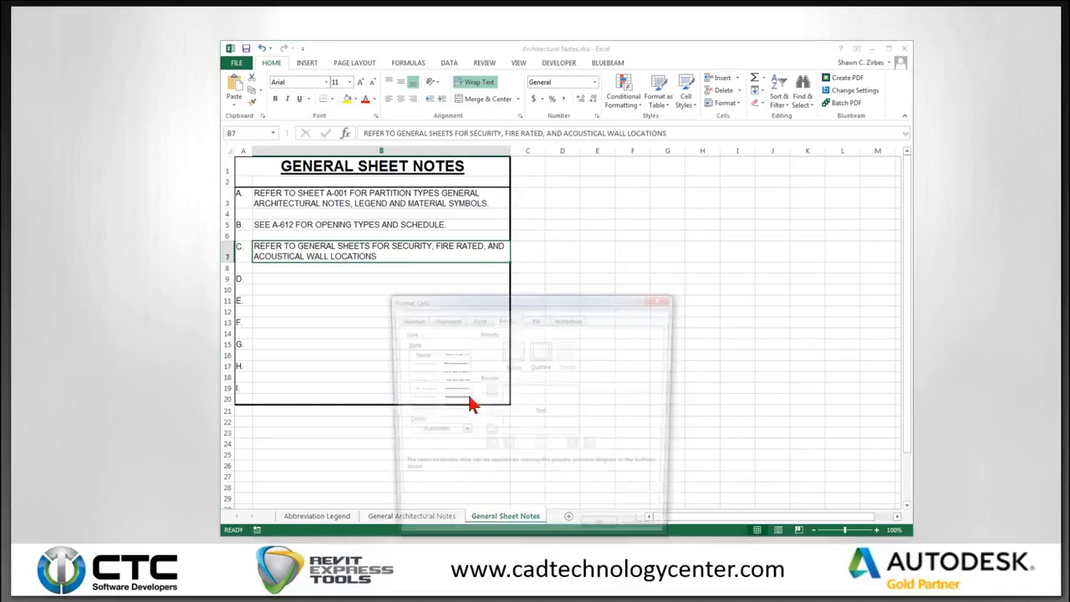
click(576, 447)
click(604, 534)
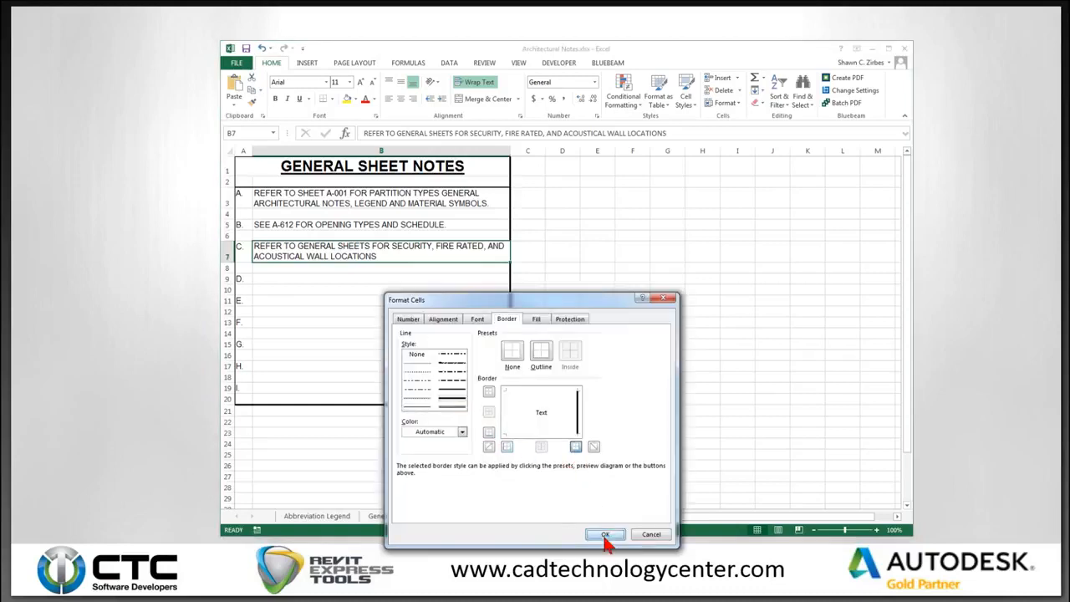
click(425, 332)
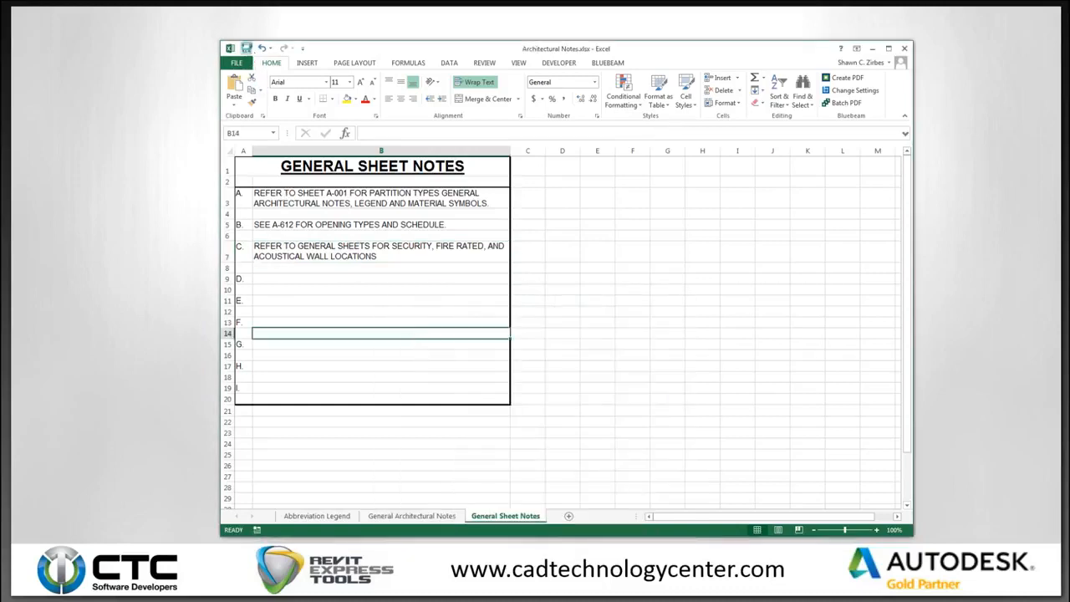
Close Excel, reopen Architectural Notes.xlsx and show the General Architectural Notes sheet.
click(908, 50)
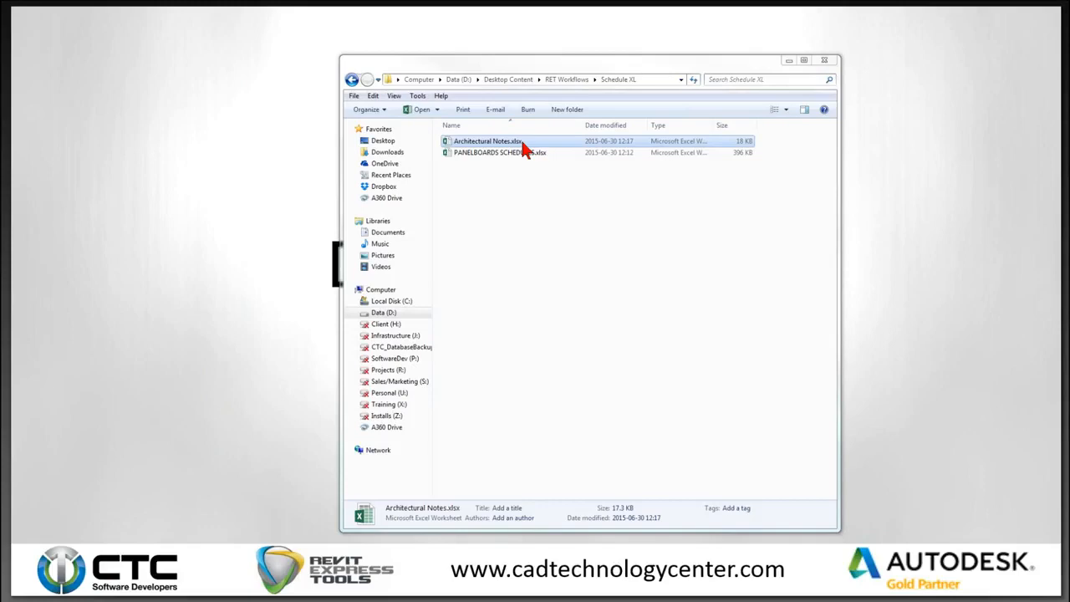
double_click(489, 142)
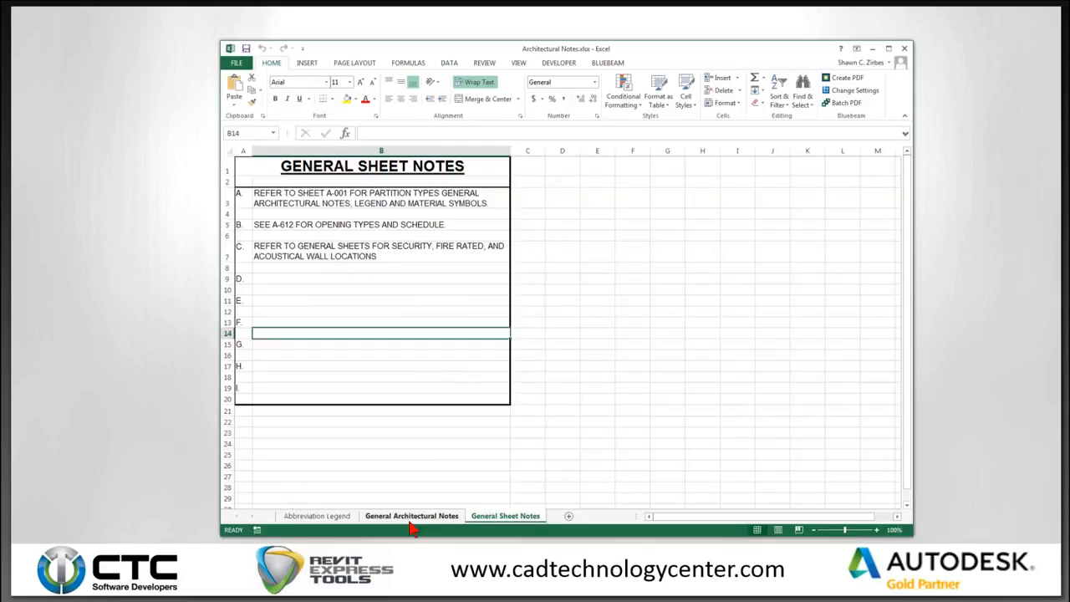
click(410, 517)
click(227, 207)
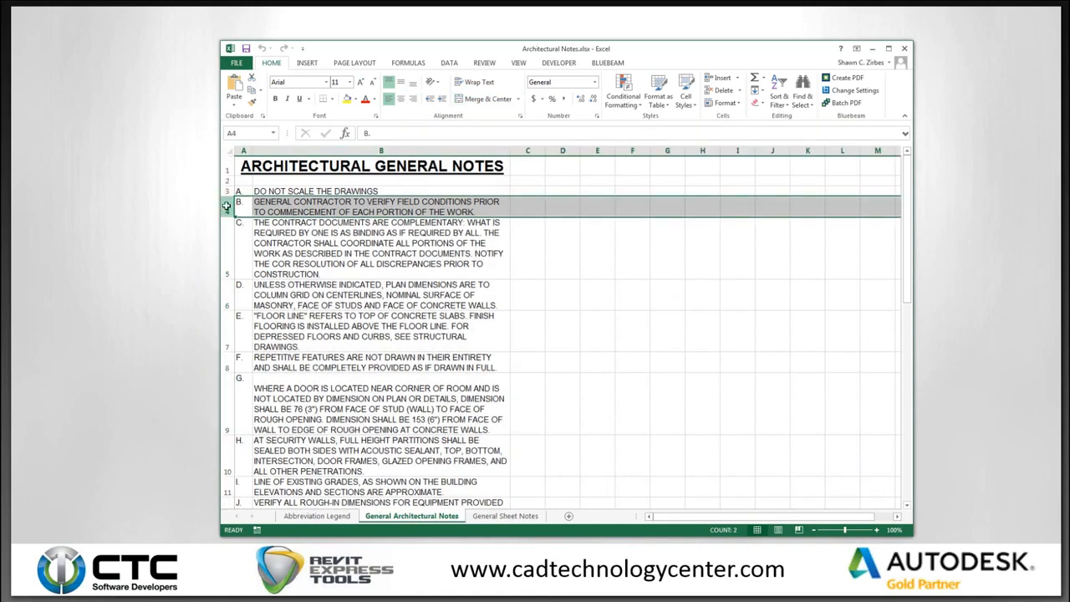
Copy empty row 51 and insert it as blank spacer rows above notes B and C.
scroll(383, 303, down, 11)
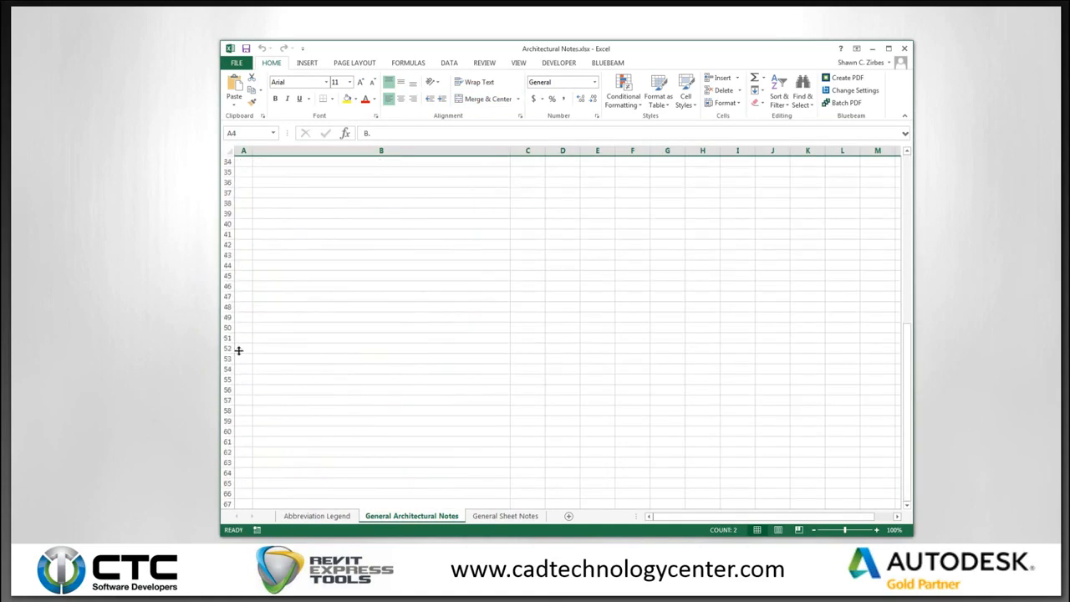
click(226, 338)
key(ctrl+c)
scroll(279, 344, up, 3)
scroll(280, 345, up, 8)
right_click(228, 201)
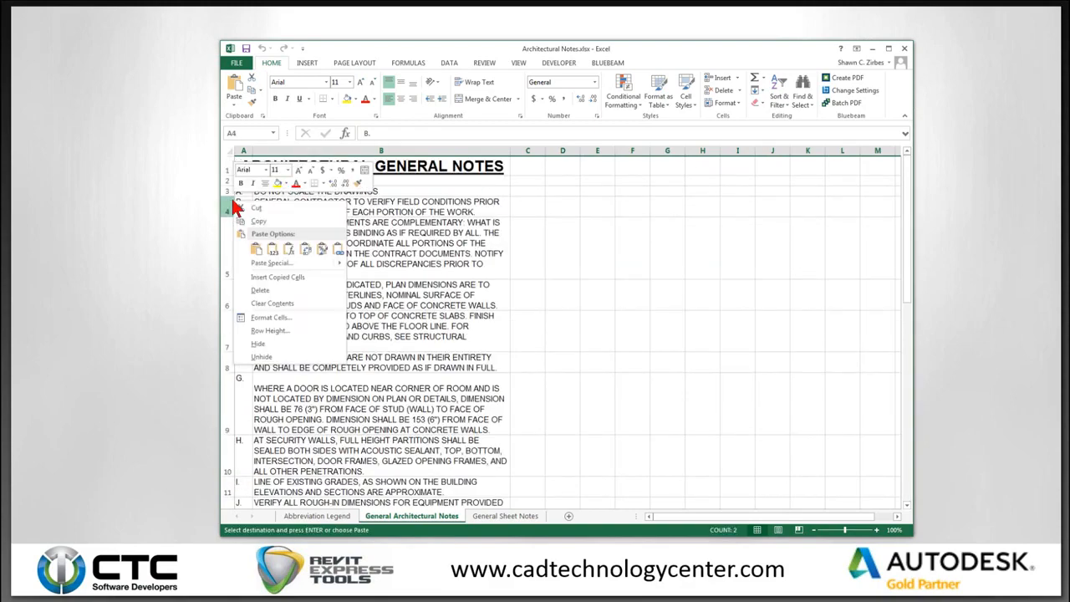
click(292, 277)
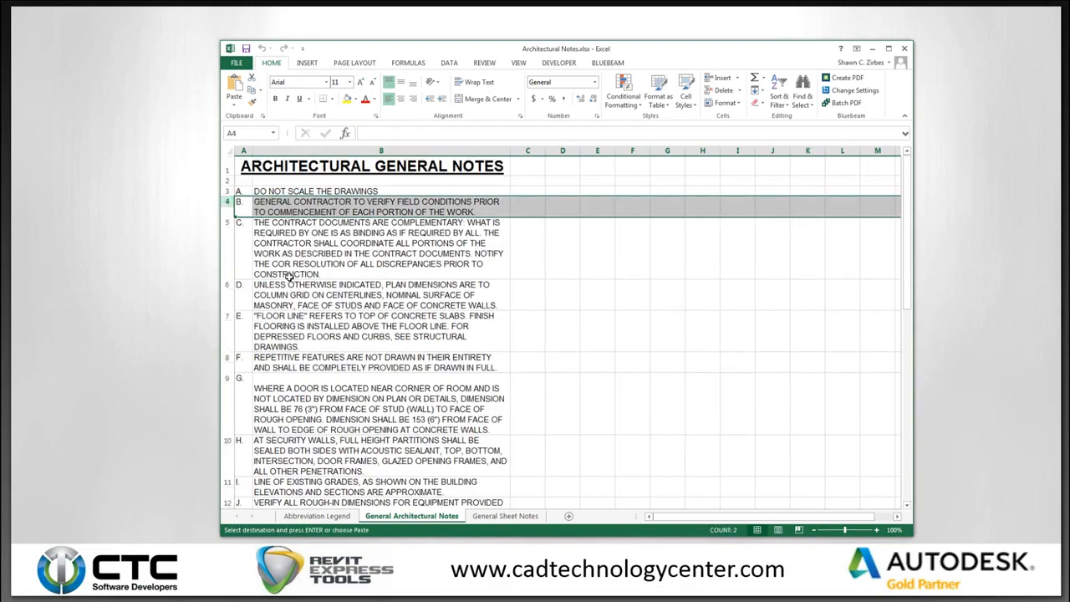
right_click(231, 236)
click(228, 243)
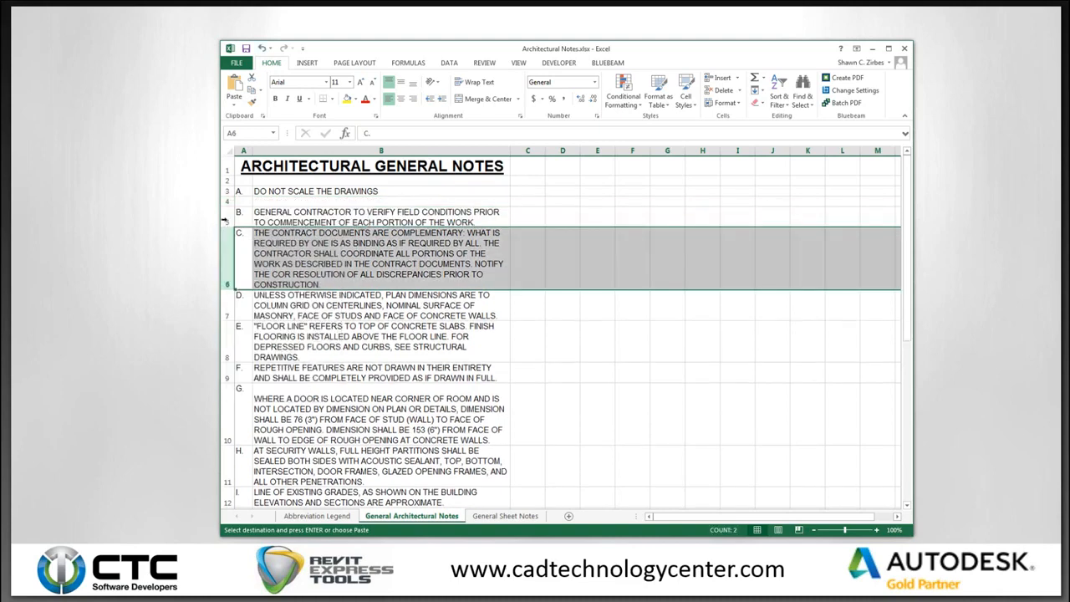
click(227, 202)
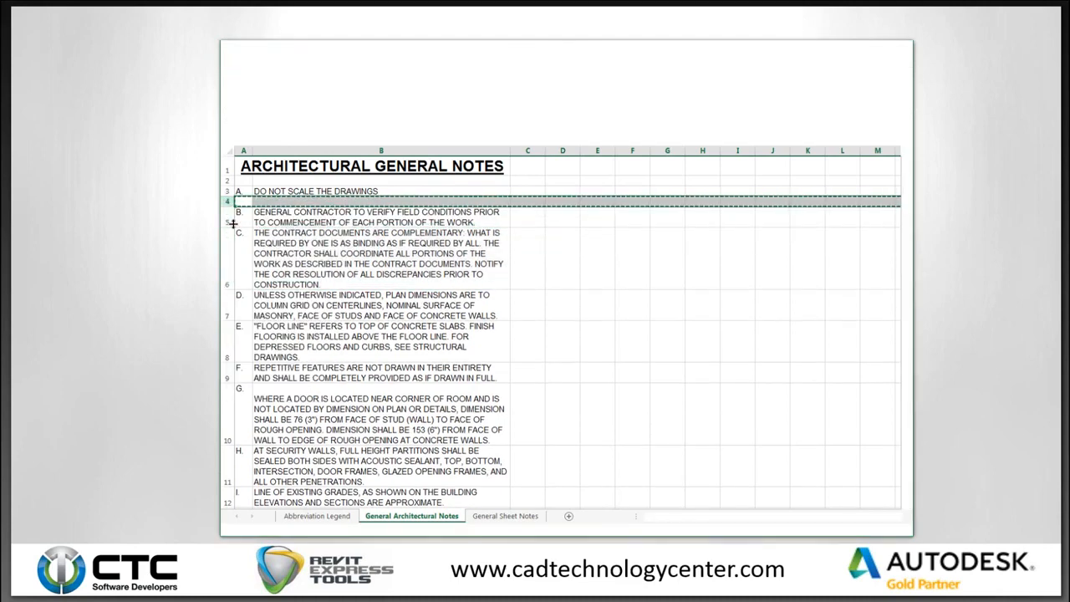
right_click(227, 228)
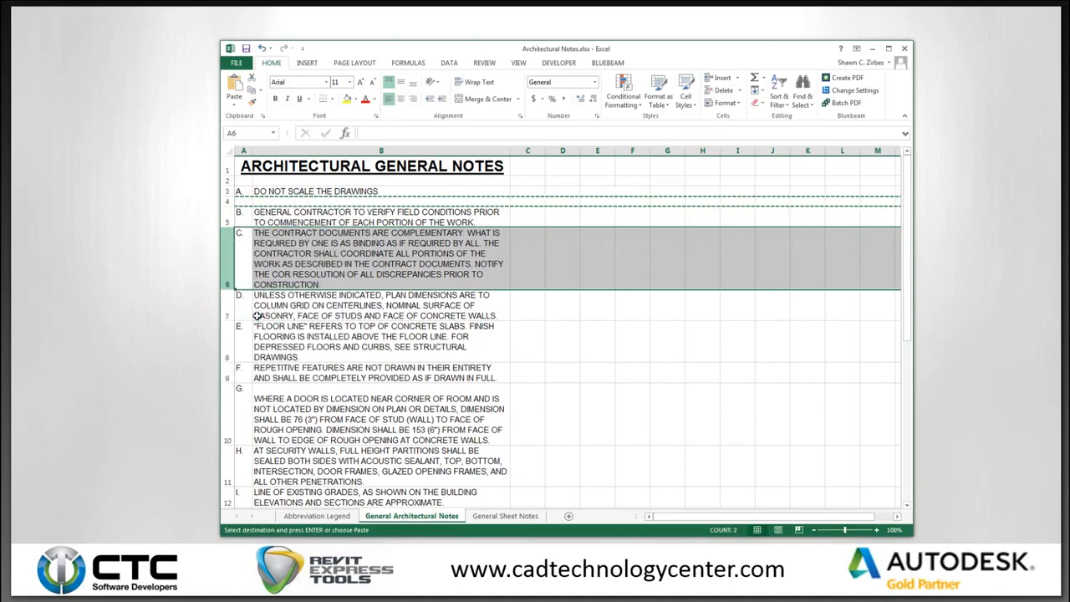
click(251, 305)
Insert blank spacer rows above notes D, E, F and G.
key(ctrl+c)
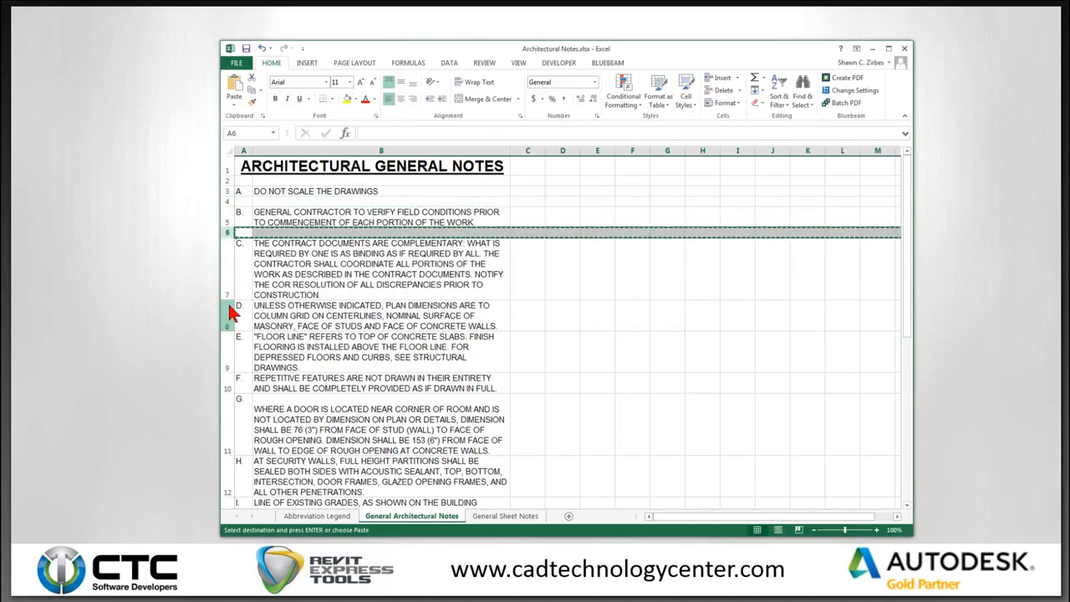
right_click(230, 309)
click(274, 382)
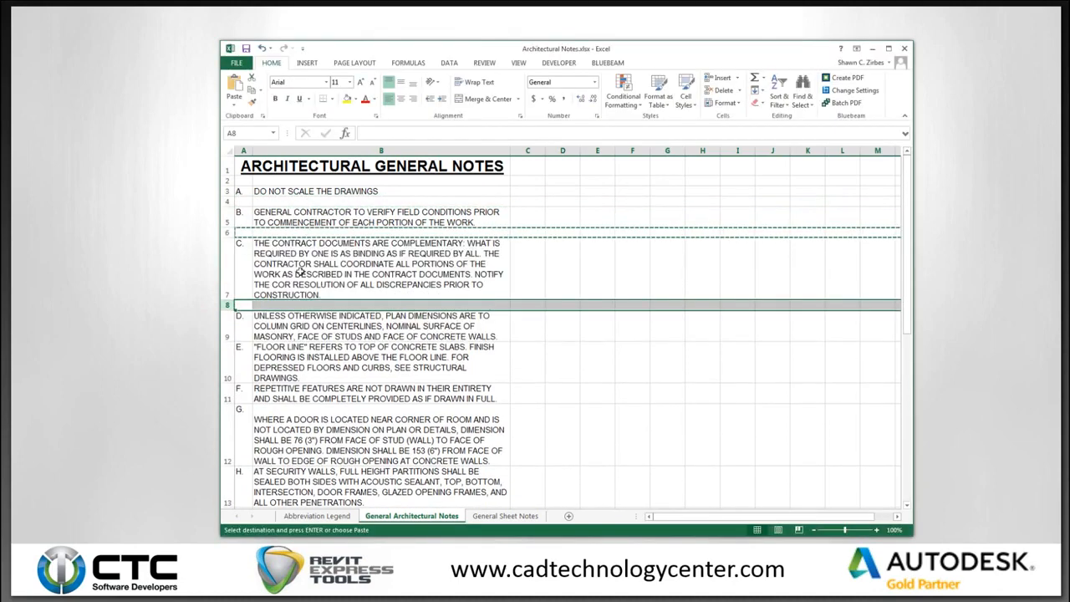
right_click(231, 365)
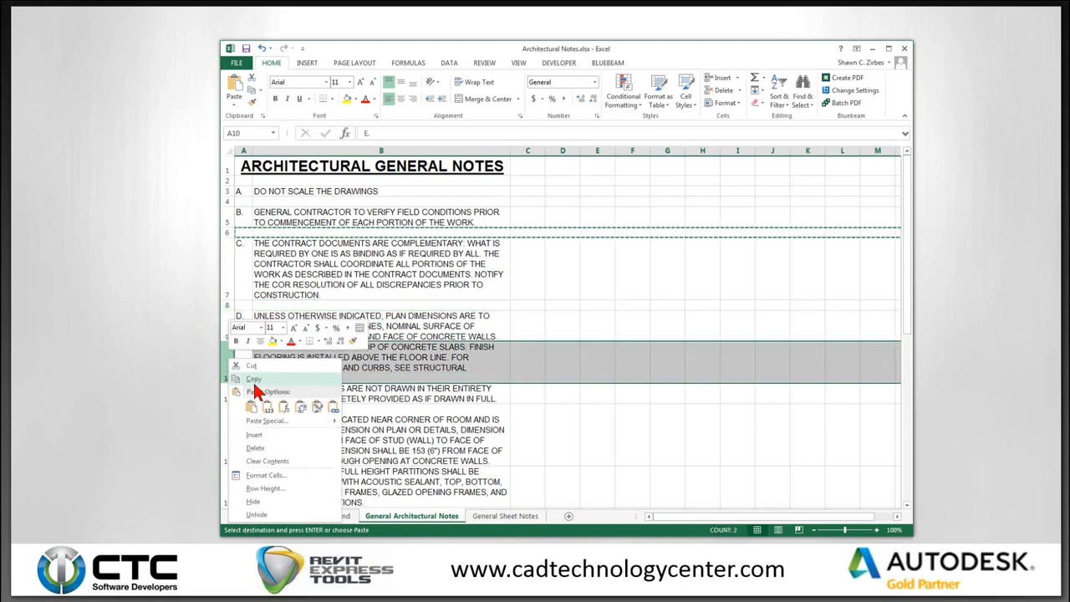
click(265, 438)
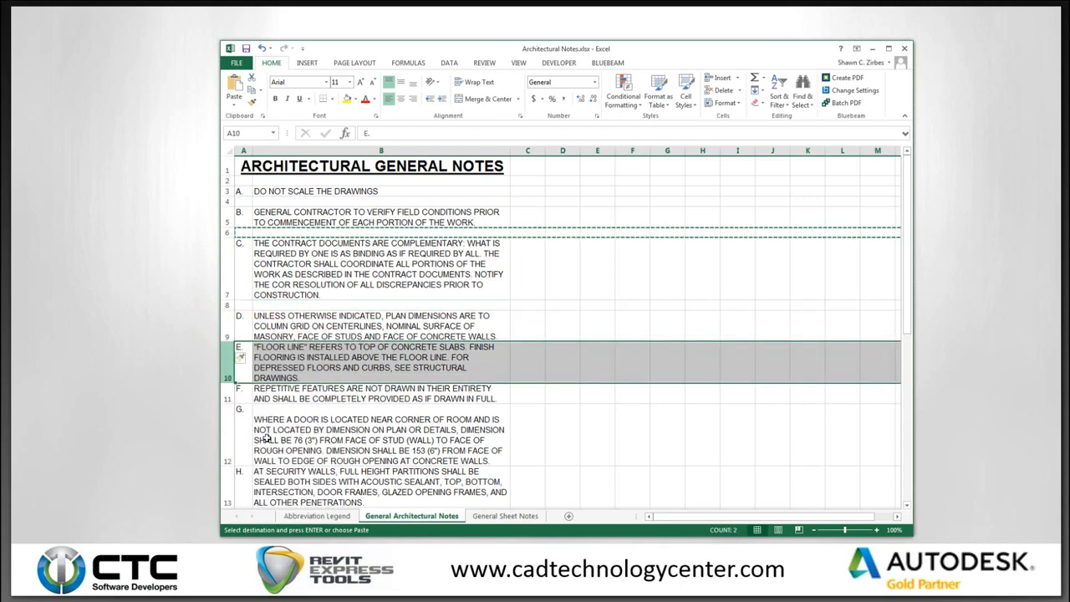
right_click(231, 403)
click(263, 472)
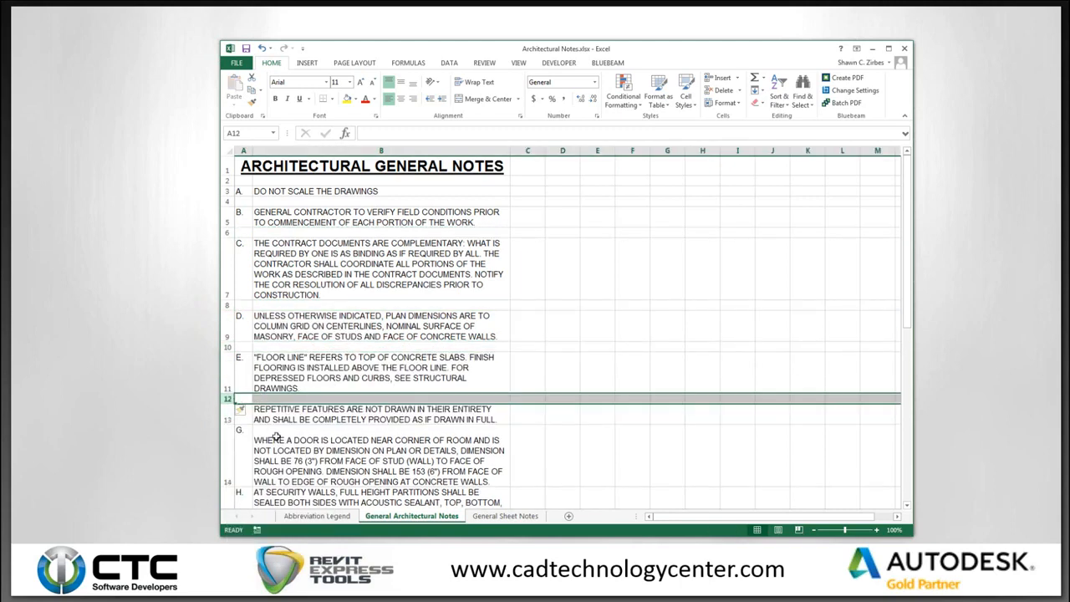
scroll(276, 437, down, 2)
right_click(231, 359)
click(261, 434)
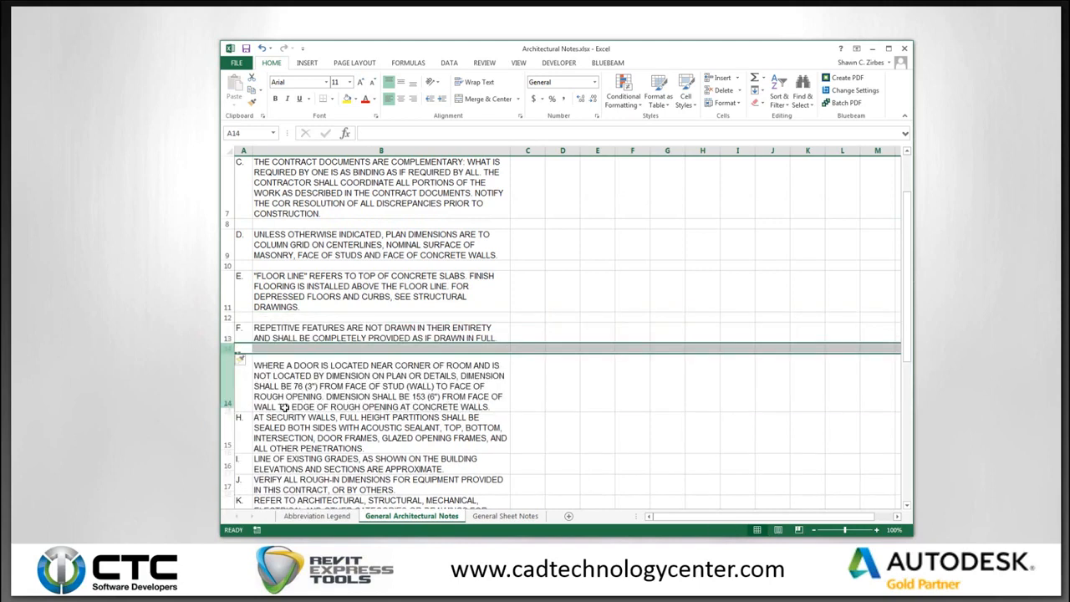
click(326, 366)
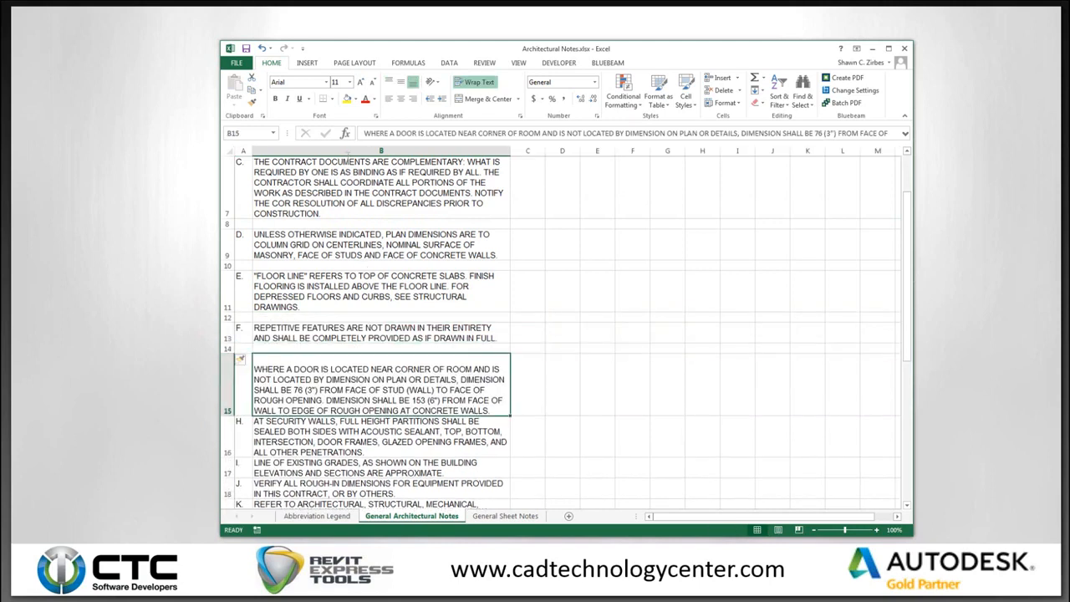
click(365, 133)
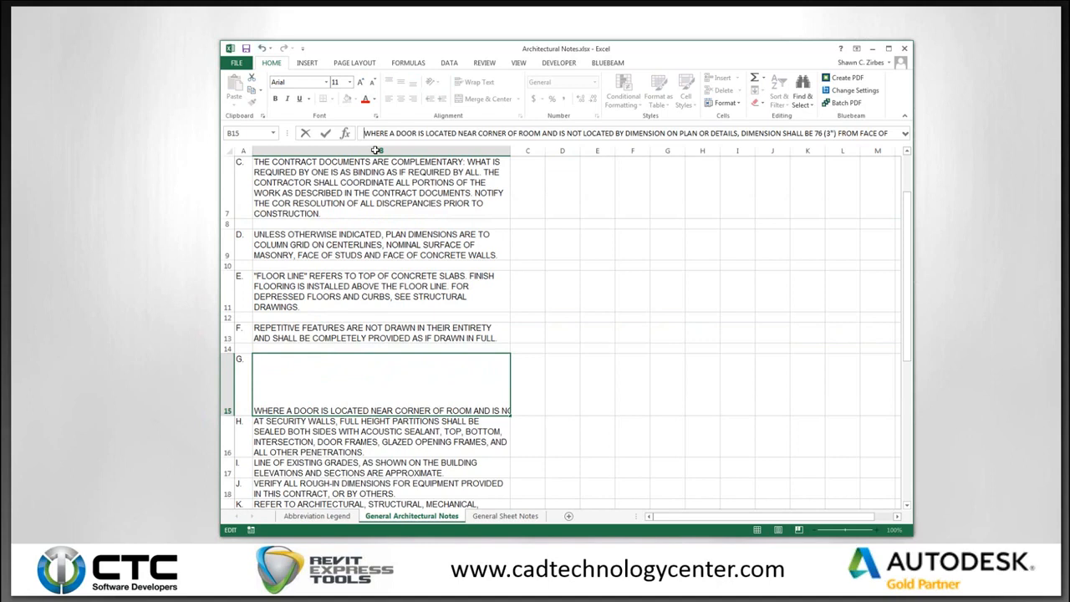
click(330, 389)
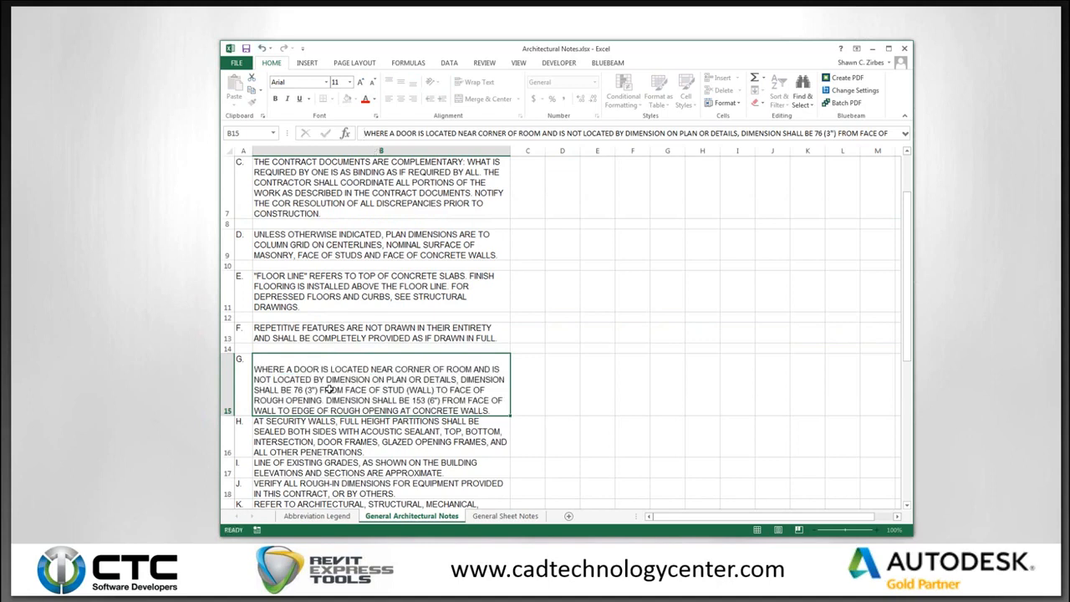
key(Return)
click(330, 390)
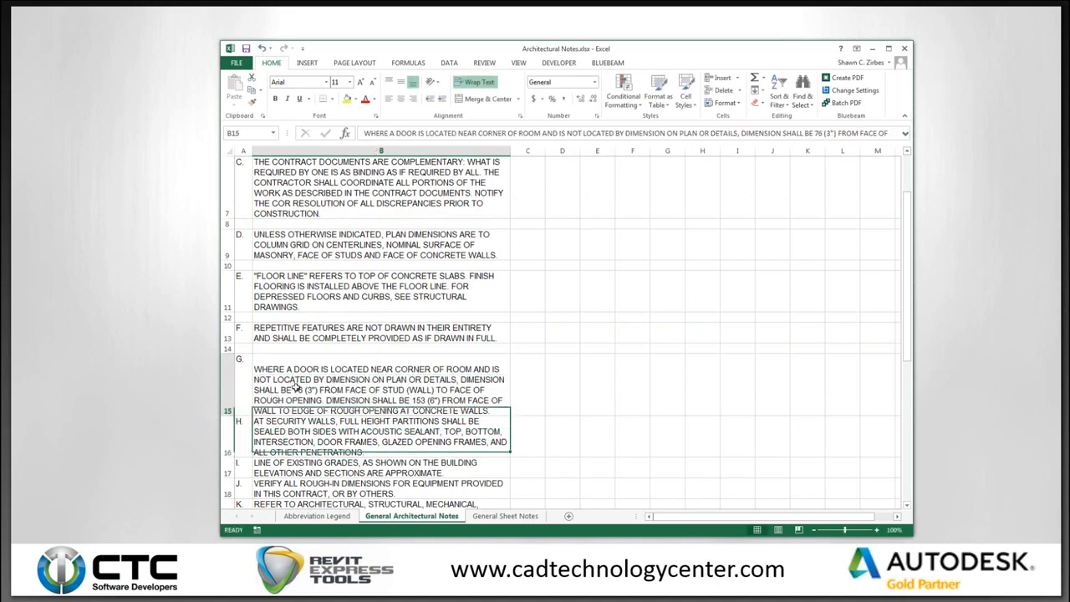
double_click(309, 373)
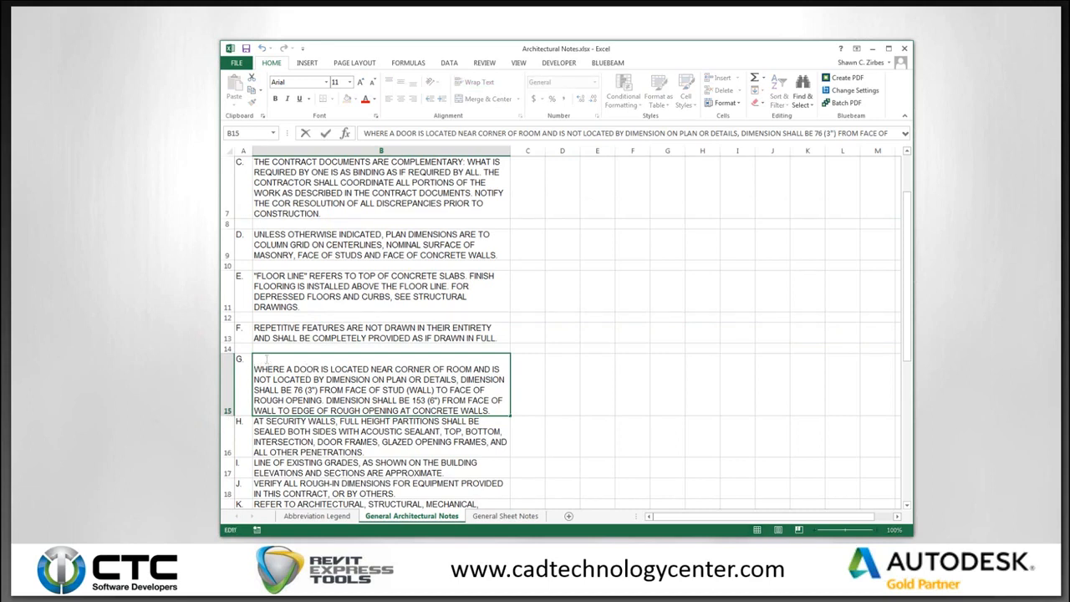
click(525, 393)
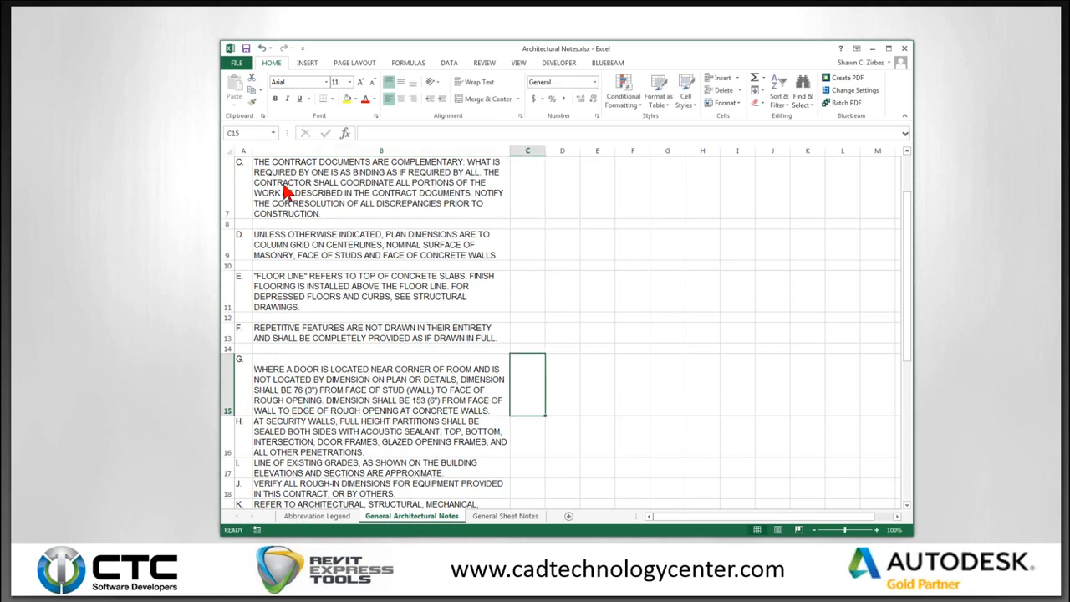
click(370, 347)
scroll(323, 207, down, 1)
Put an outline border around the general notes block.
scroll(323, 207, up, 2)
drag(326, 167, 331, 389)
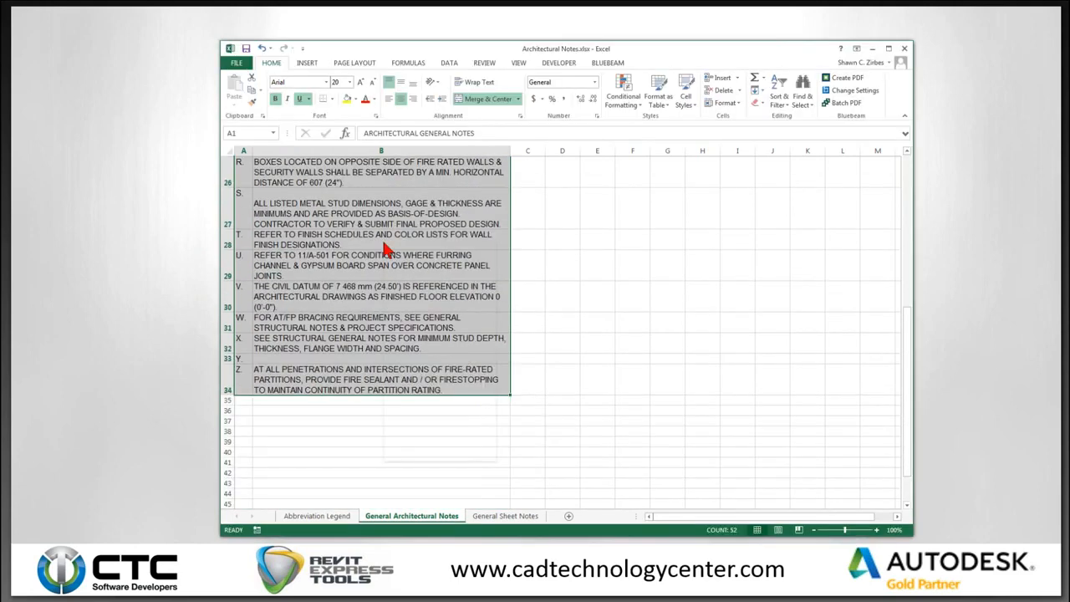
right_click(387, 243)
click(435, 414)
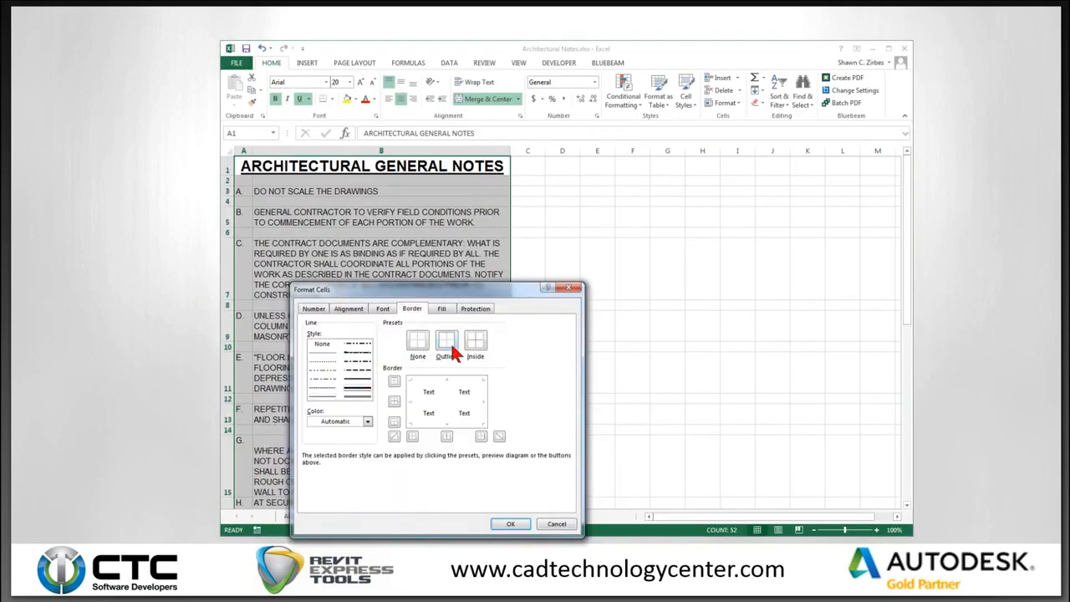
click(447, 344)
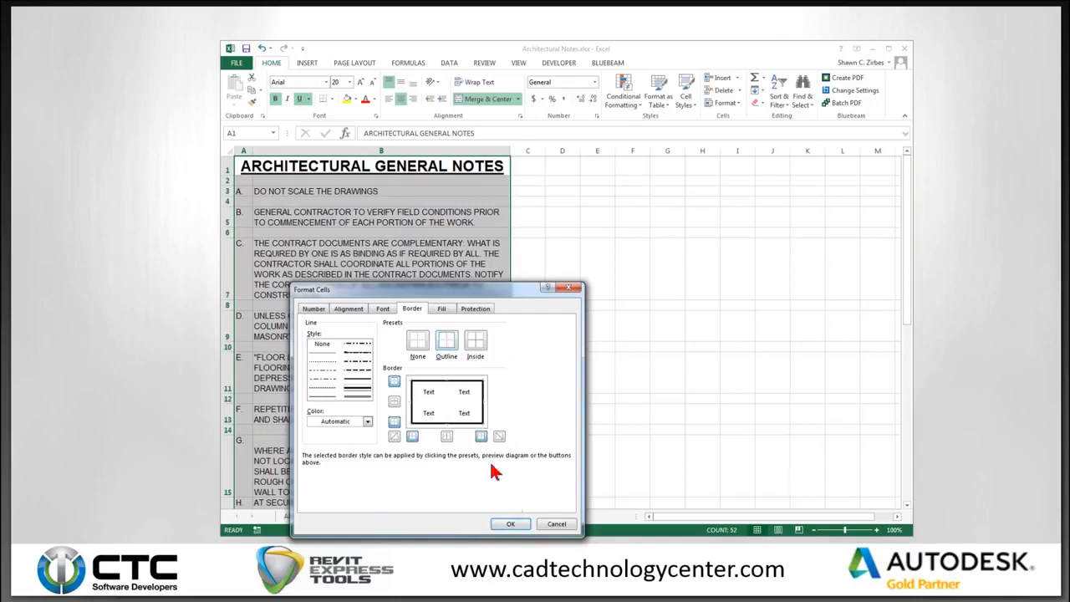
click(510, 524)
click(324, 181)
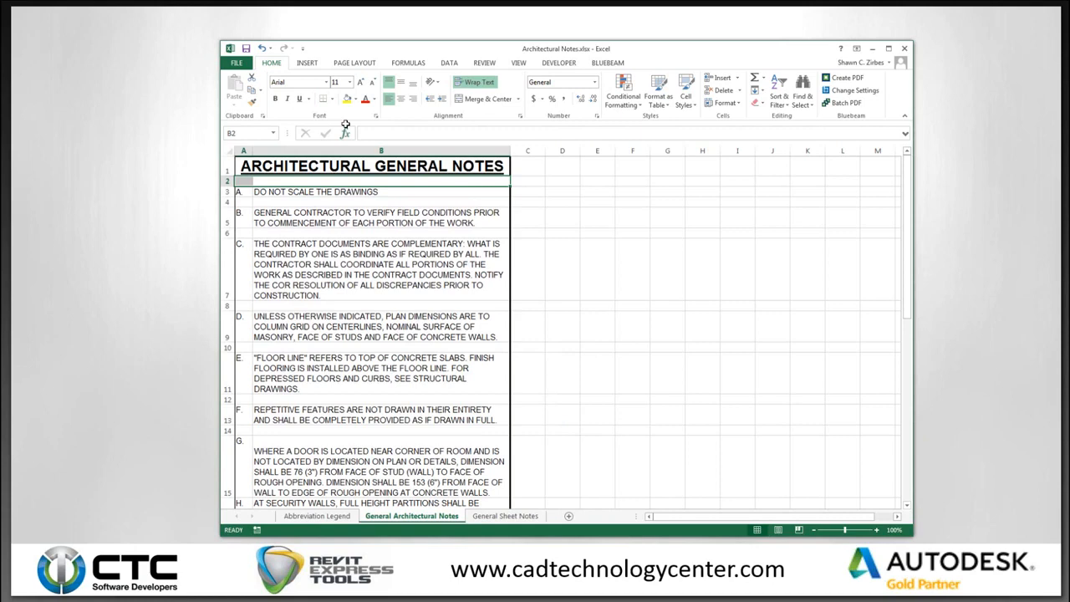
Apply cell formatting to cells A2:B2 below the title.
key(ctrl+Home)
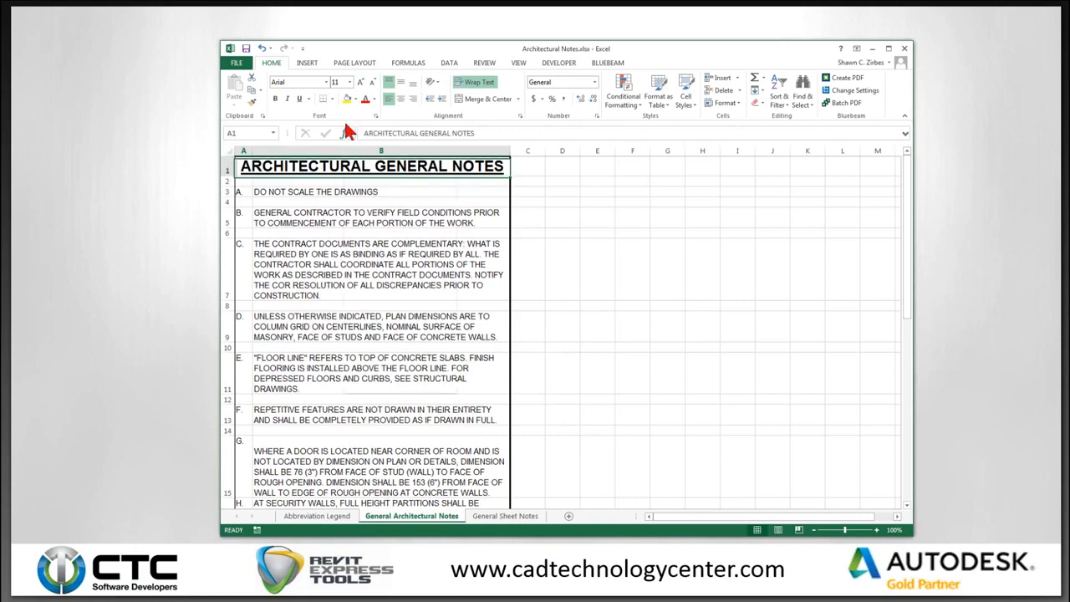
drag(243, 181, 257, 181)
right_click(257, 181)
click(321, 351)
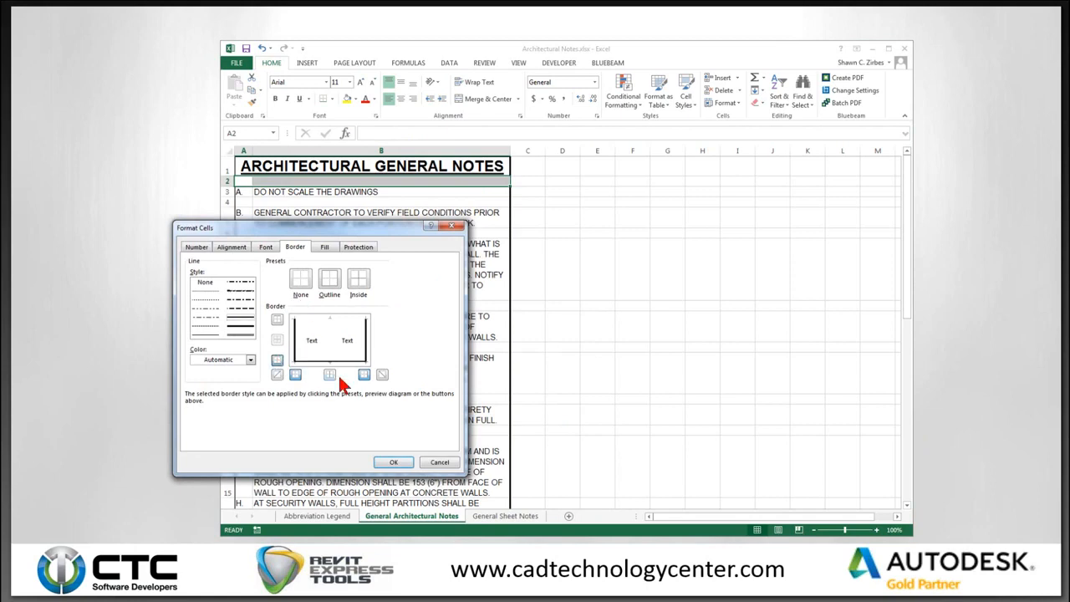
click(406, 465)
click(305, 251)
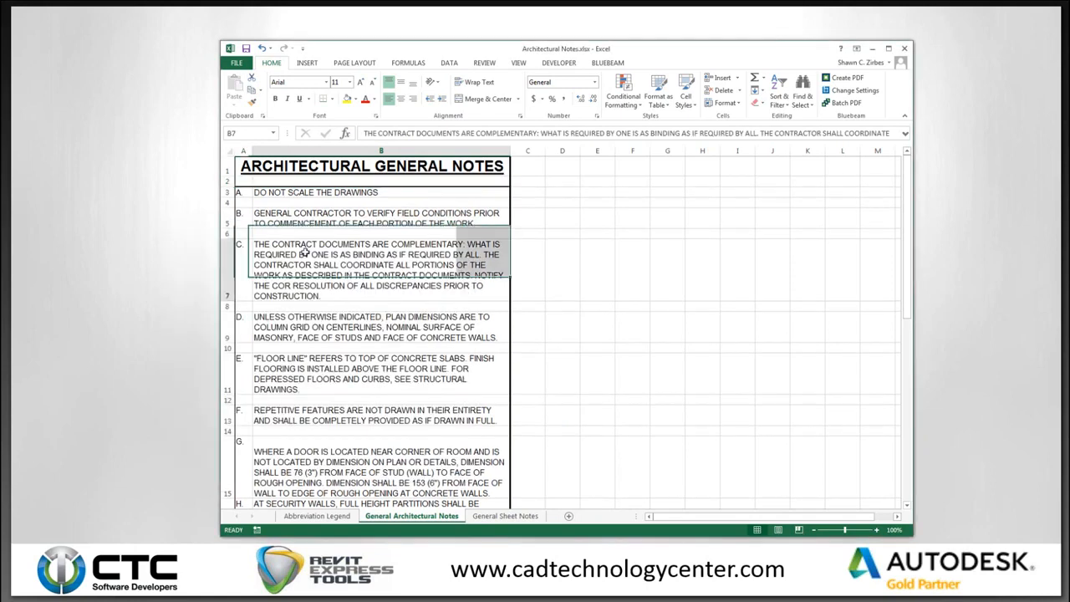
Fill note B's row A5:B5 light grey and close the workbook.
drag(240, 217, 276, 218)
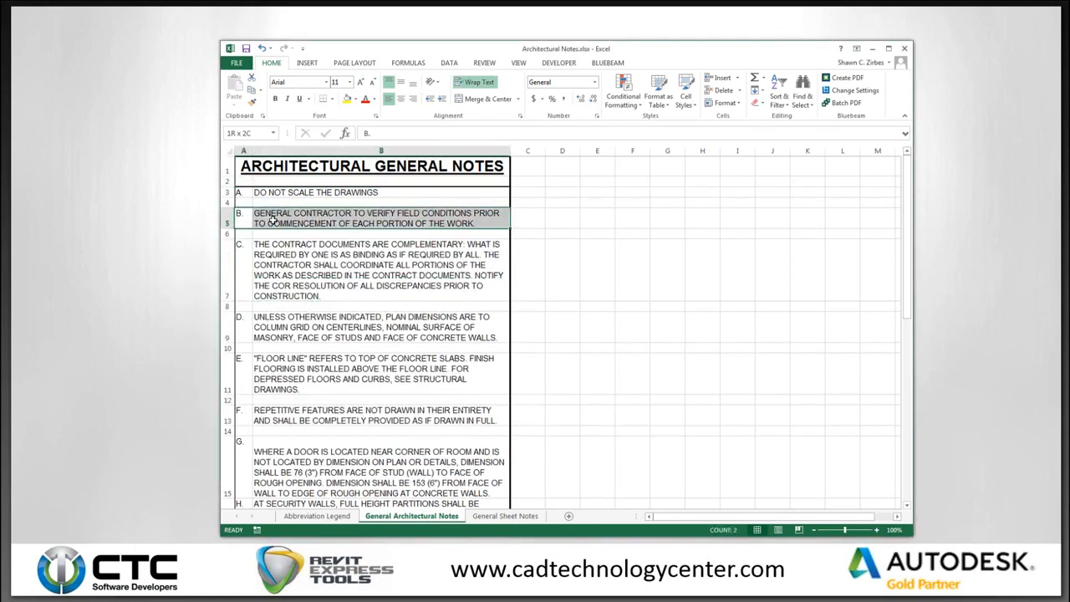
click(356, 100)
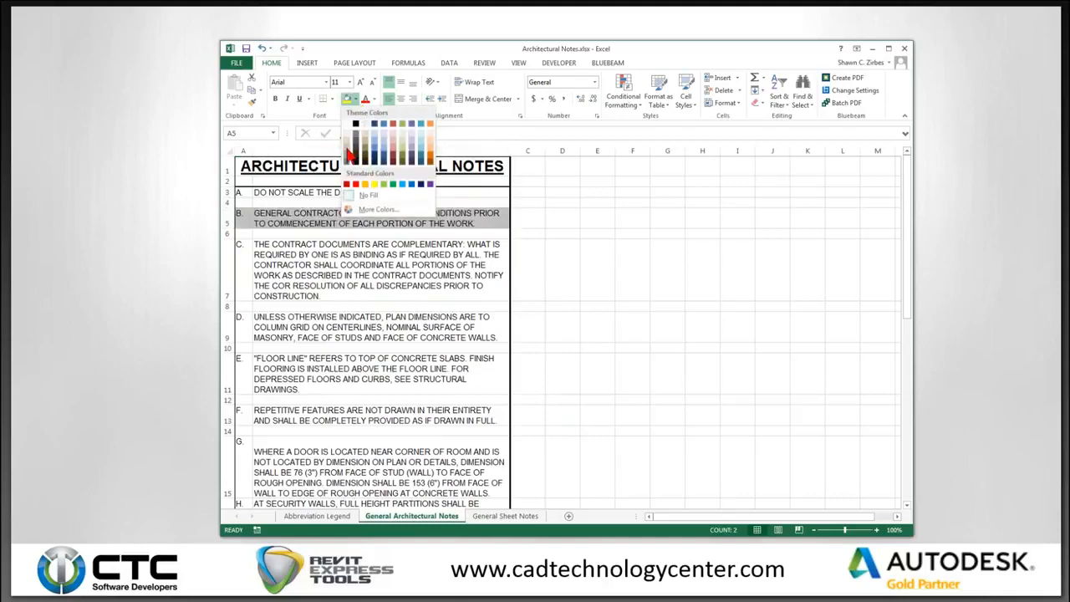
click(350, 152)
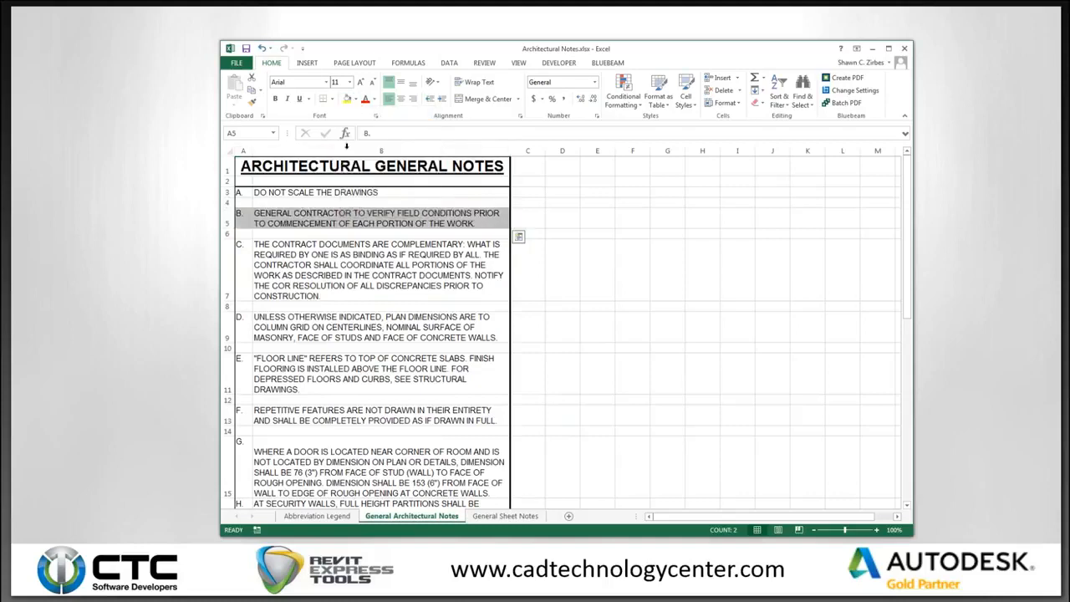
click(351, 240)
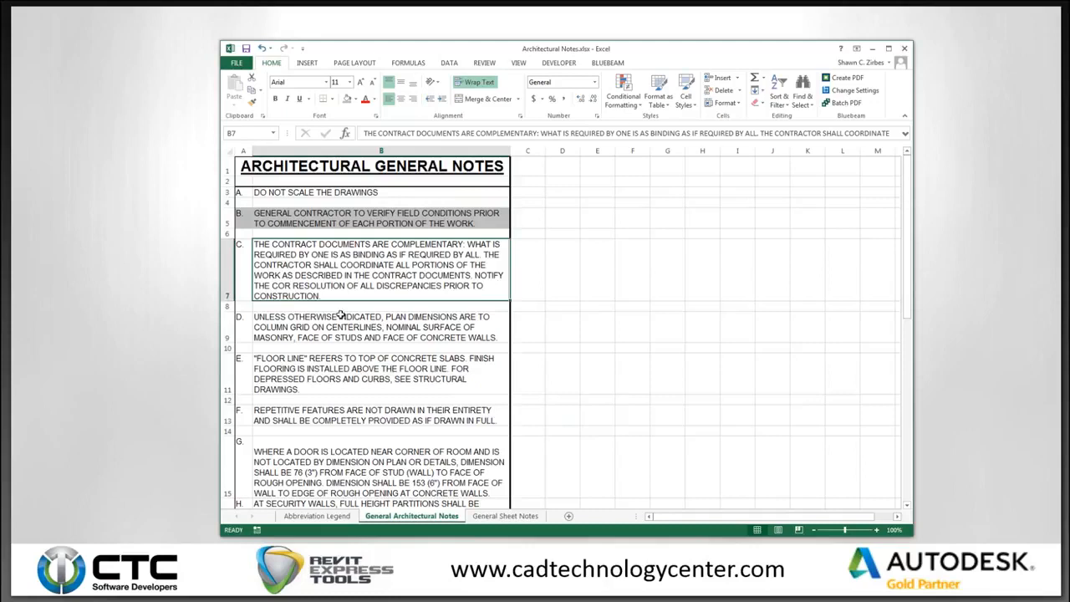
click(904, 50)
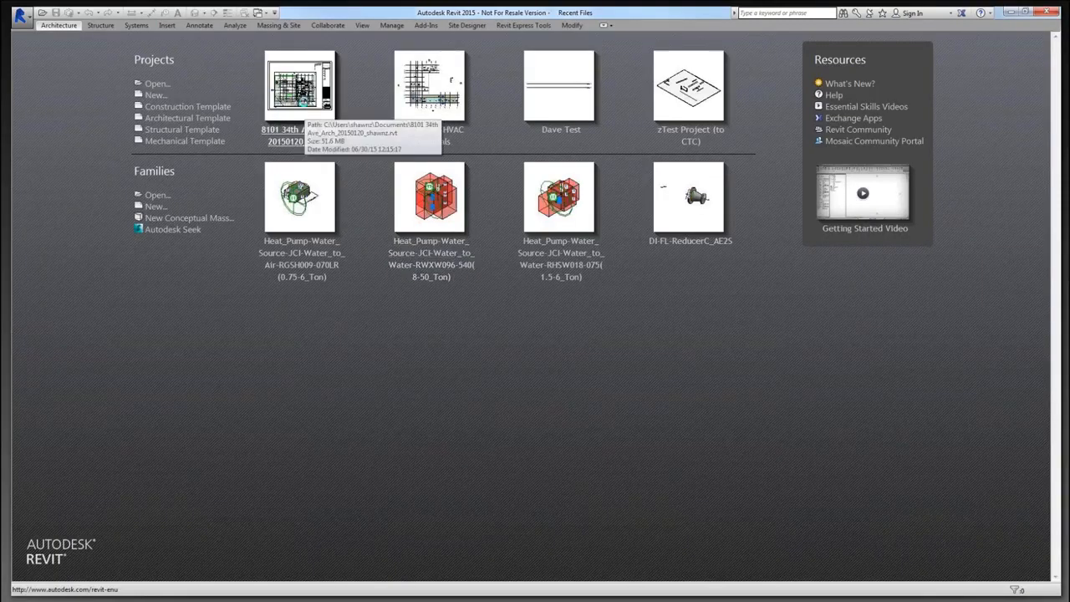
click(301, 101)
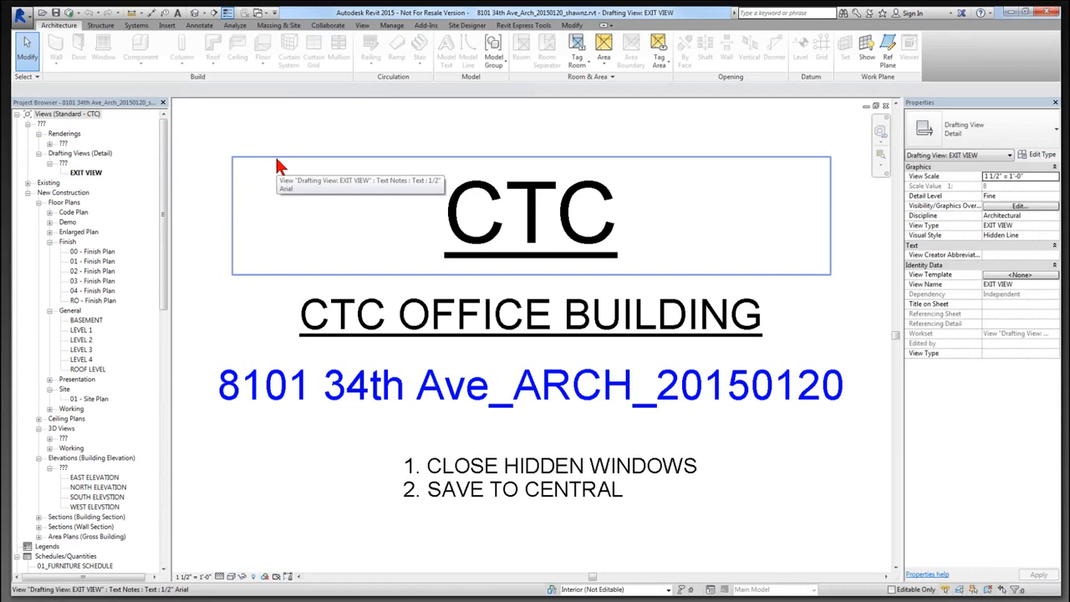
Open the General Sheet Notes, General Architectural Notes, Abbreviation Legend and 11NW-LP-1 schedules in turn.
drag(168, 211, 167, 387)
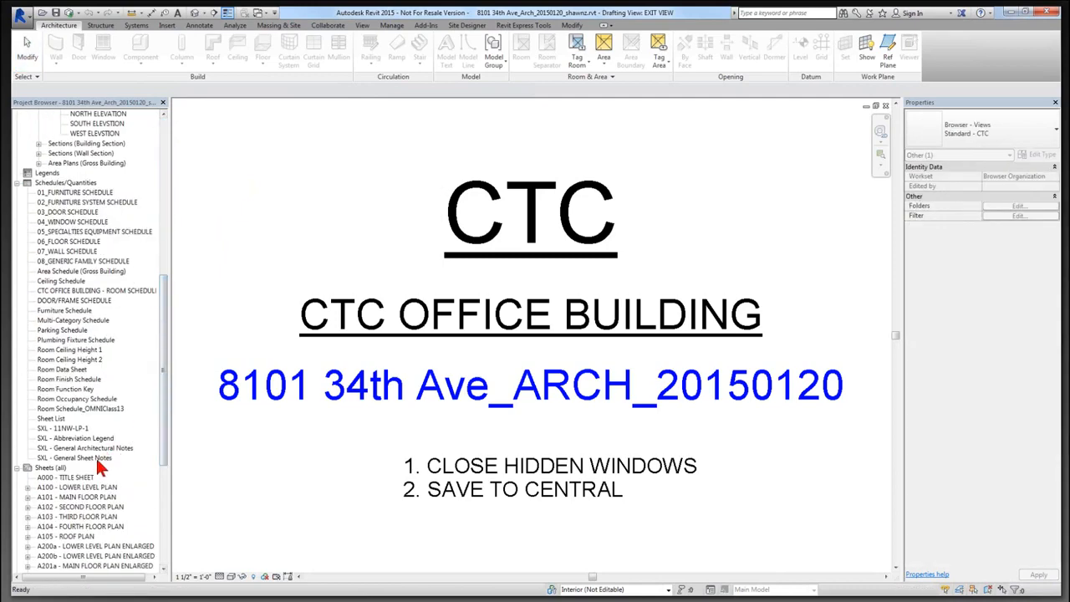
double_click(95, 457)
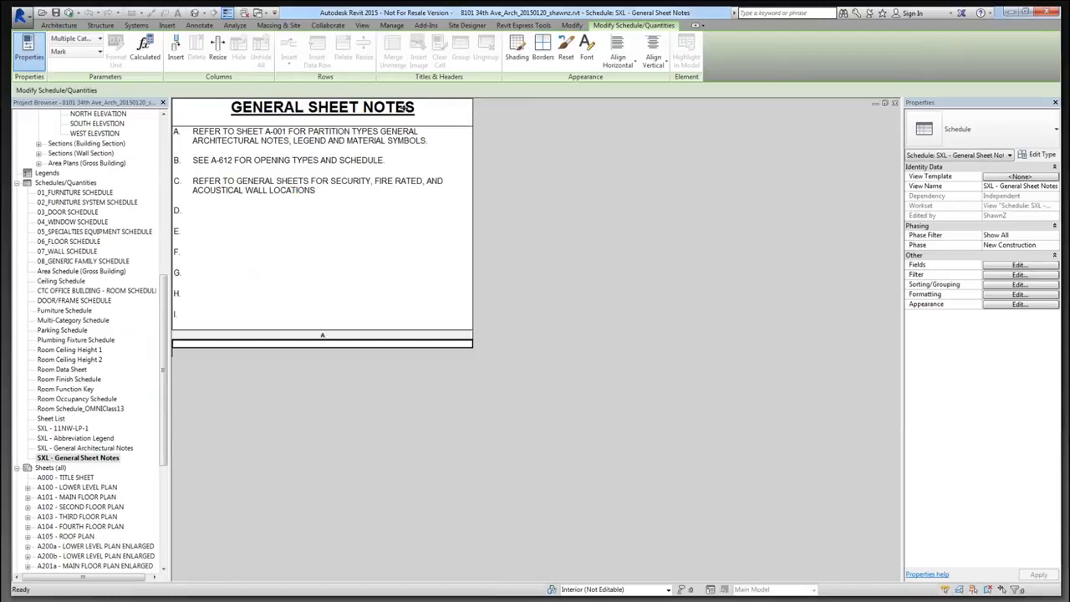
click(107, 457)
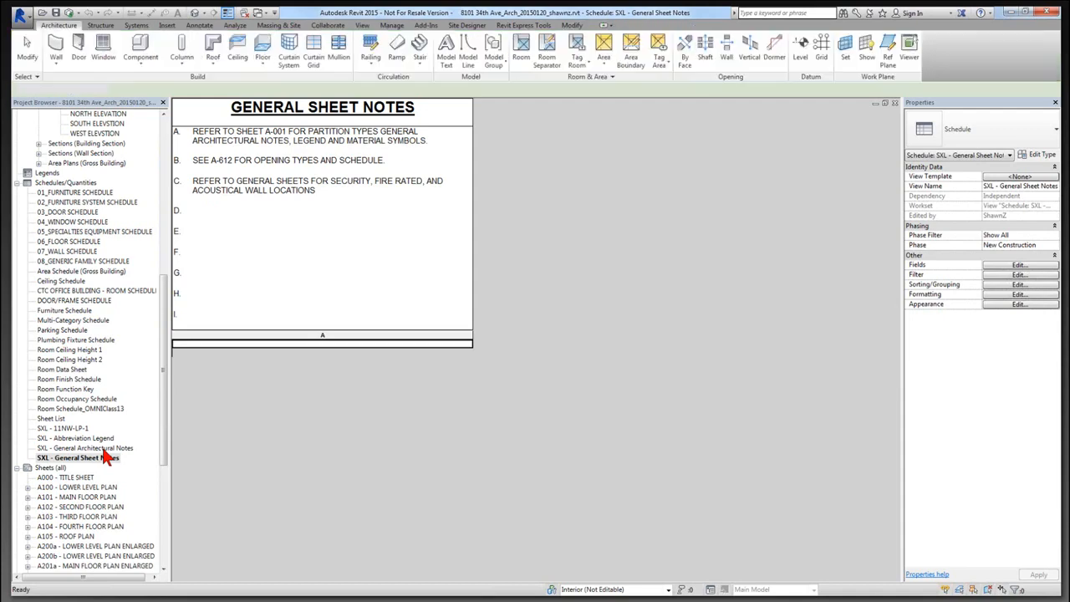
double_click(104, 450)
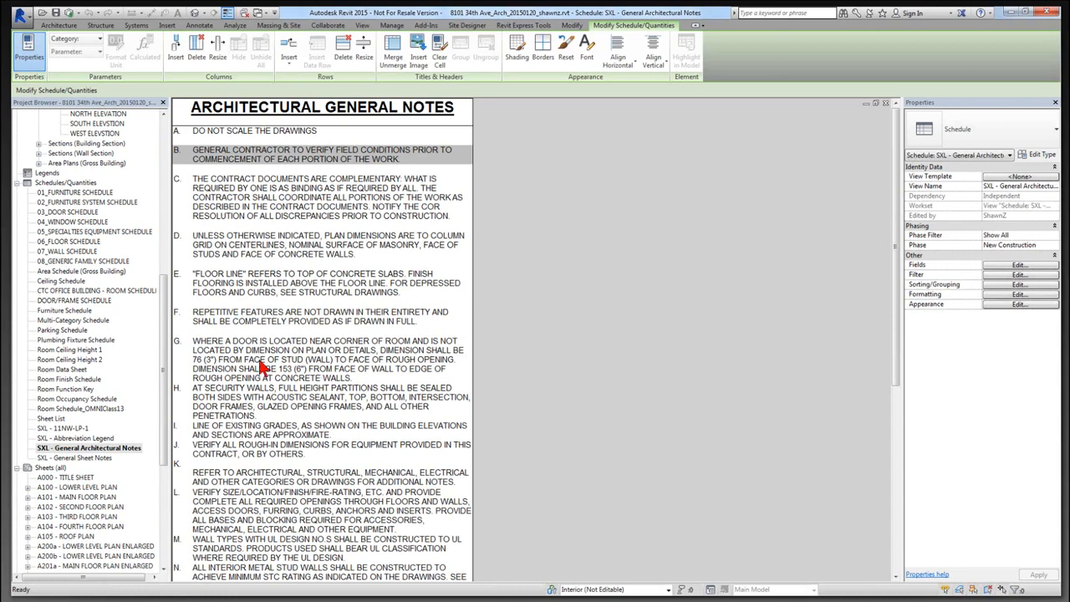
double_click(79, 439)
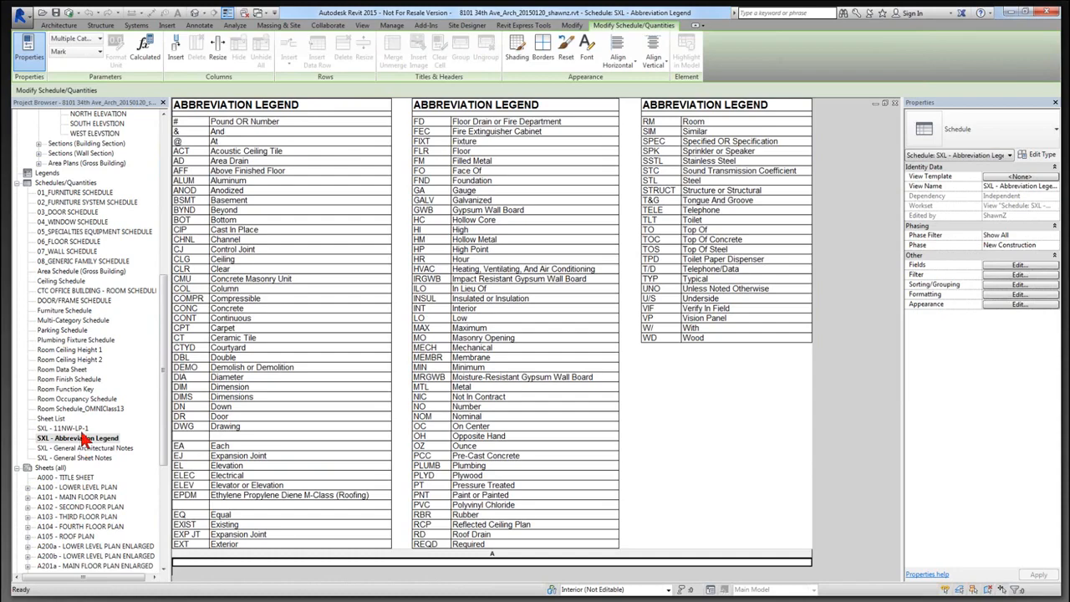
click(81, 429)
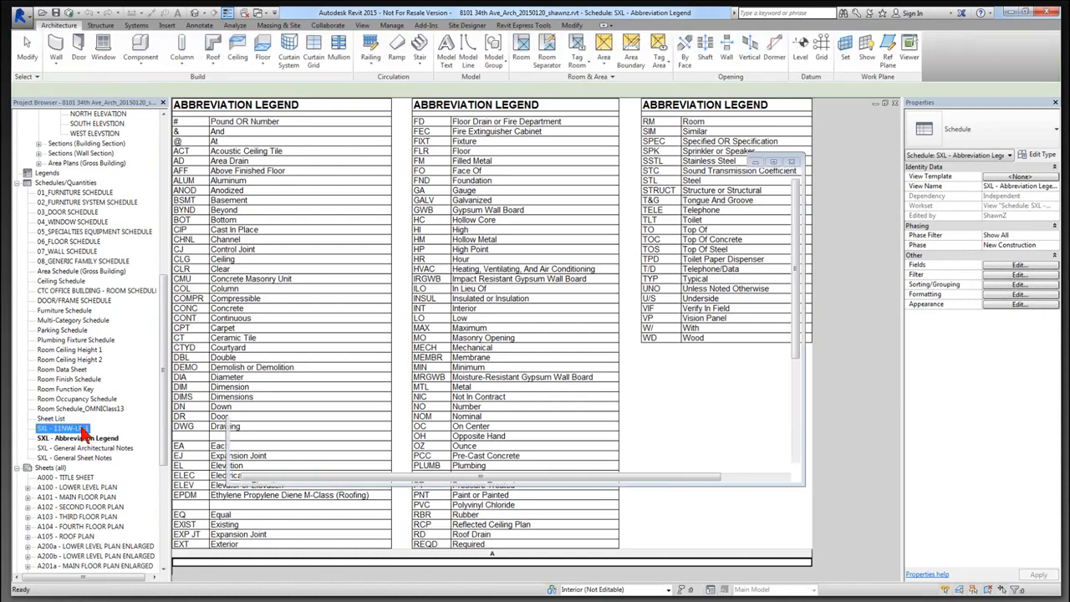
double_click(81, 429)
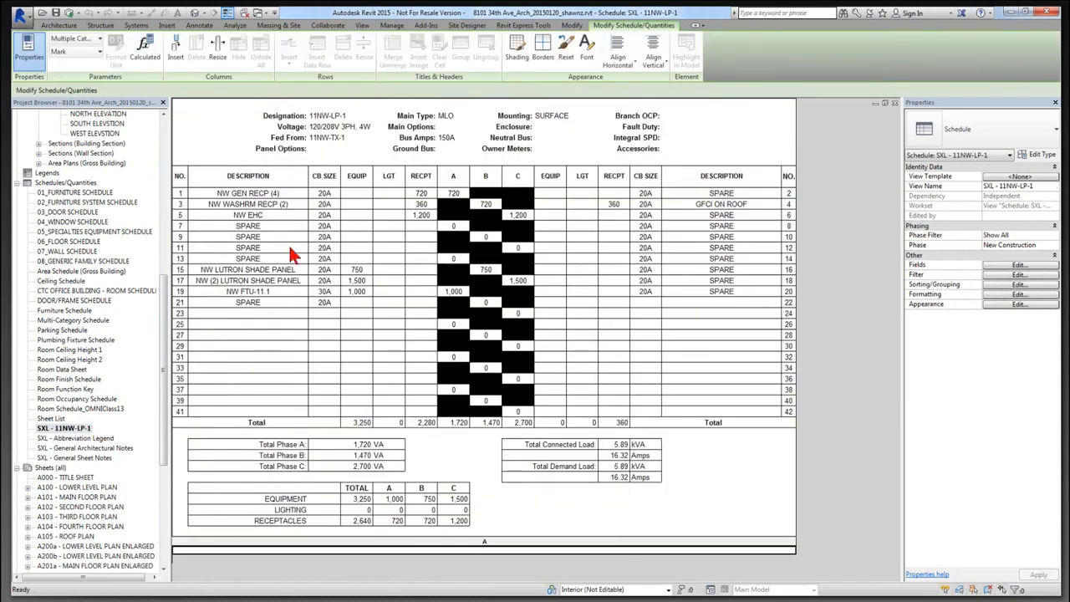
Return to the SXL - General Architectural Notes schedule and inspect note F's text.
double_click(76, 447)
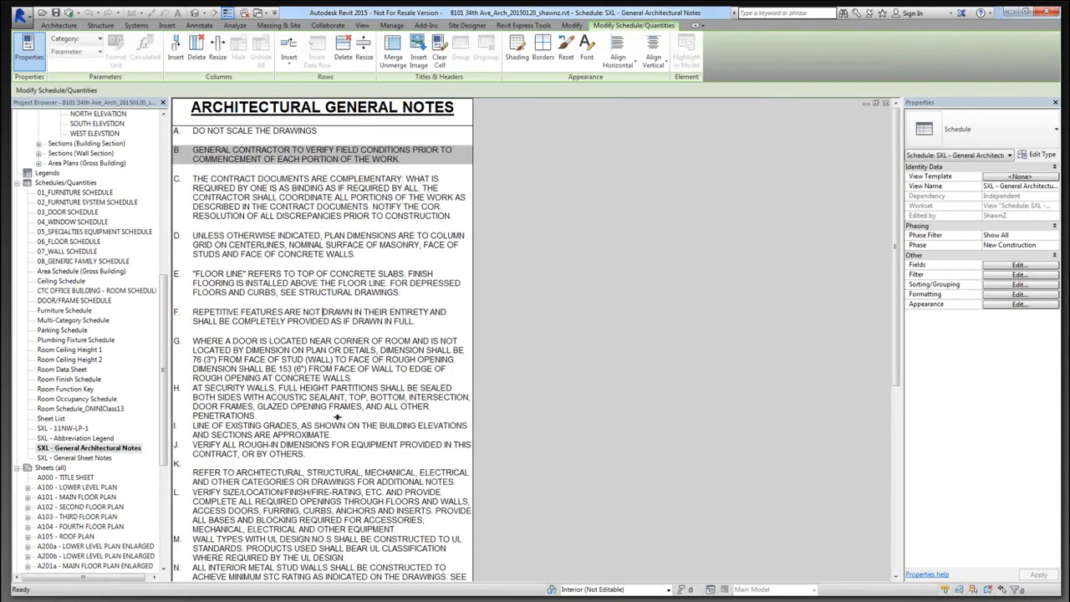
drag(422, 318, 193, 312)
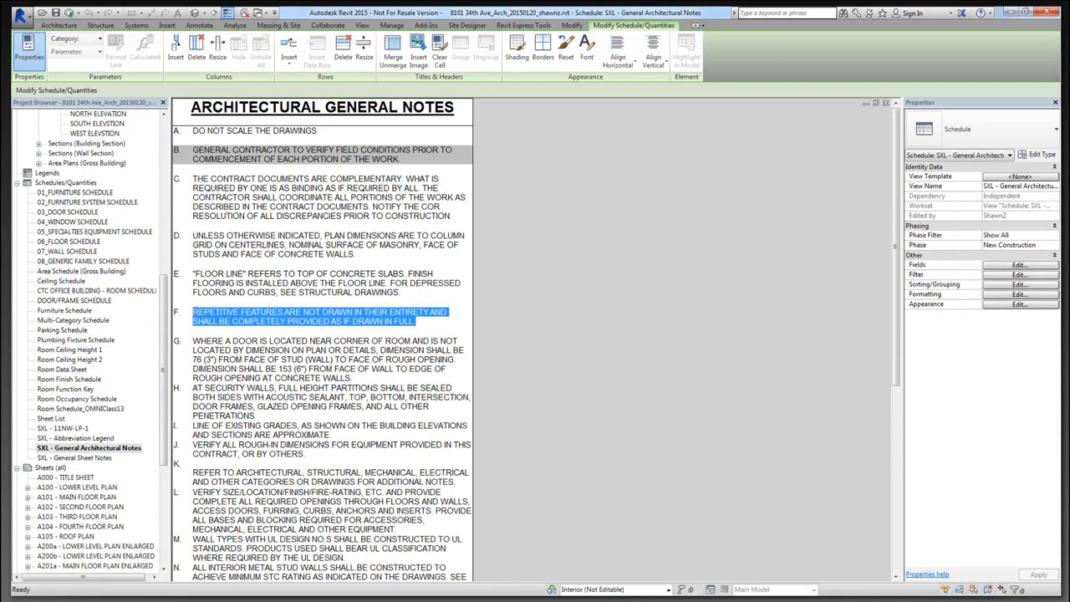
drag(162, 311, 152, 214)
scroll(151, 215, up, 6)
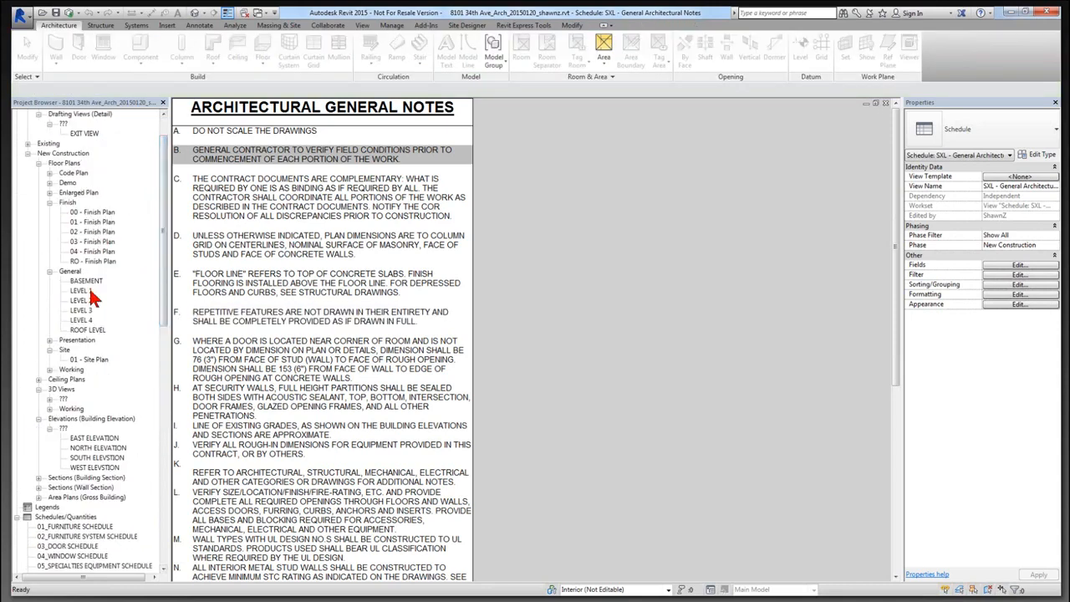
Open the 01 - Code Plan floor plan and show the Revit Express Tools commands.
click(70, 172)
double_click(88, 193)
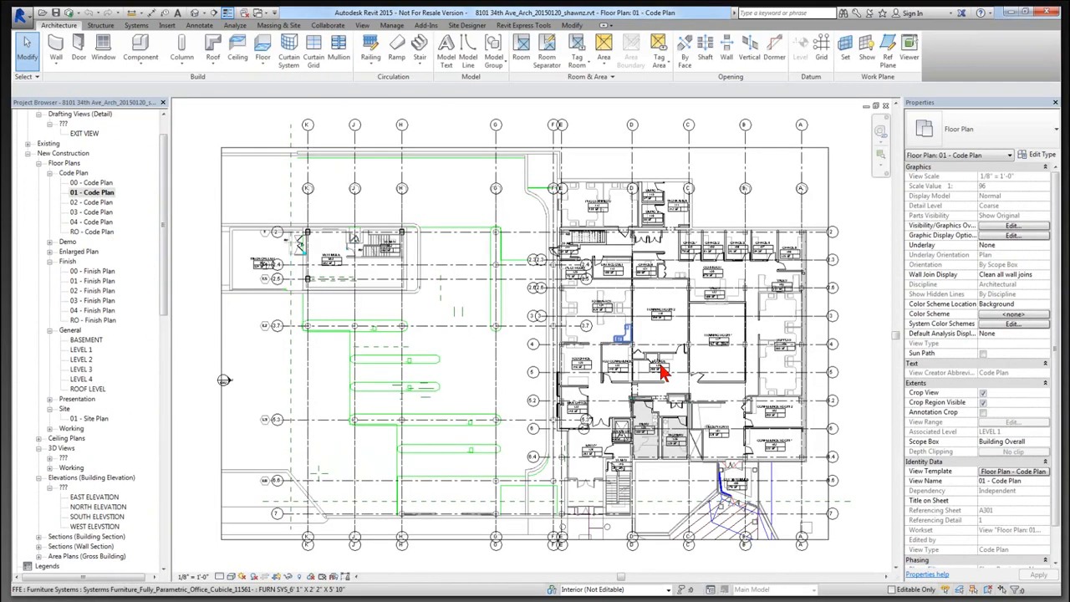
scroll(661, 372, up, 7)
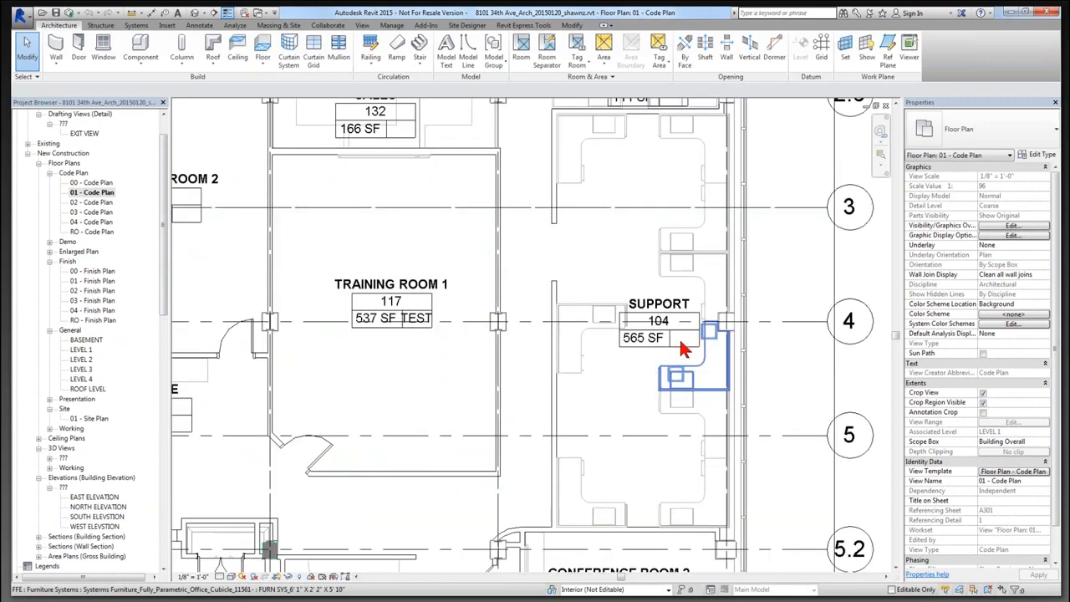
scroll(682, 347, down, 1)
scroll(523, 400, down, 5)
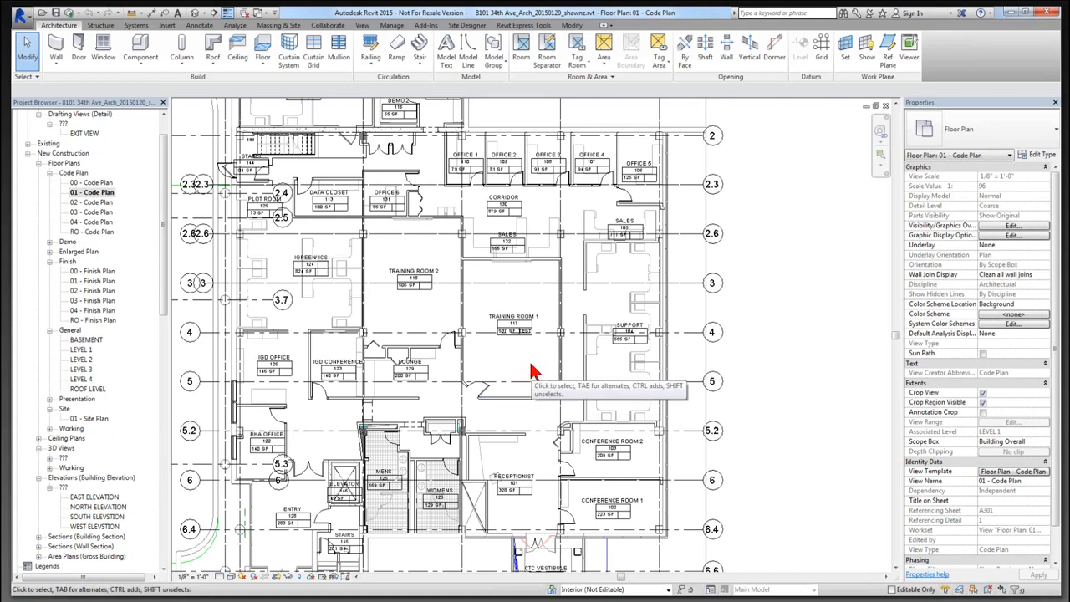
click(520, 27)
mouse_move(415, 75)
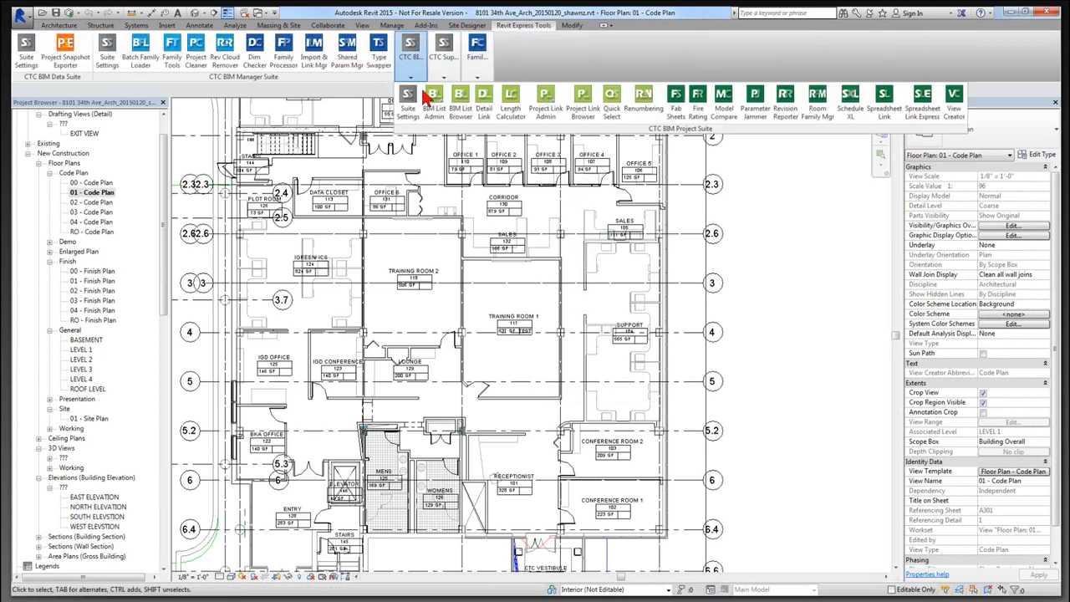
In Spreadsheet Link, load Room Calculations - SLE.slsettings from RET Workflows > Spreadsheet Link > Room Calculations.
click(887, 108)
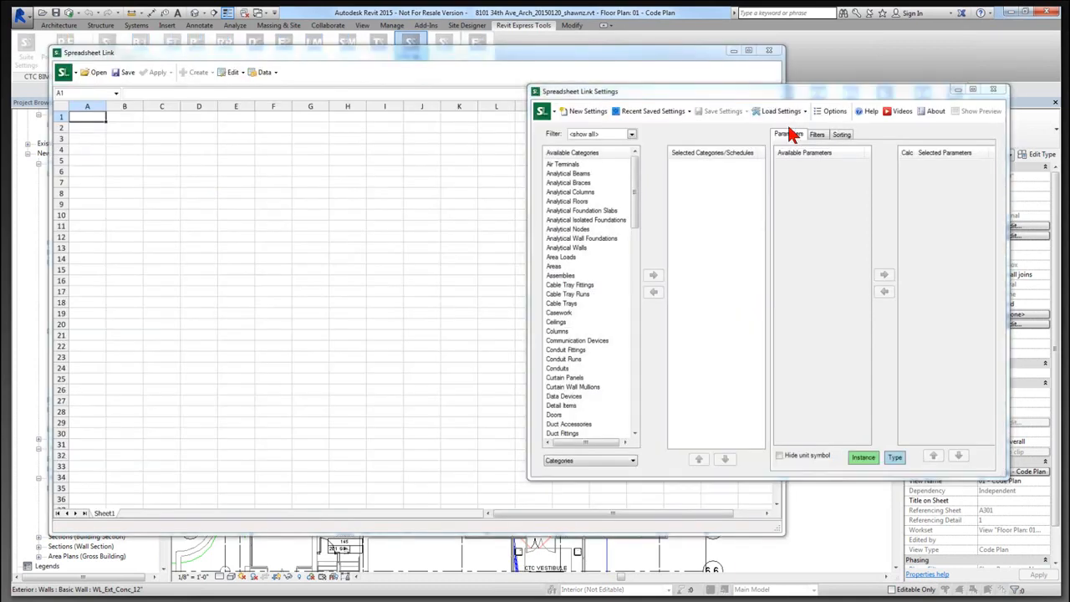
click(778, 112)
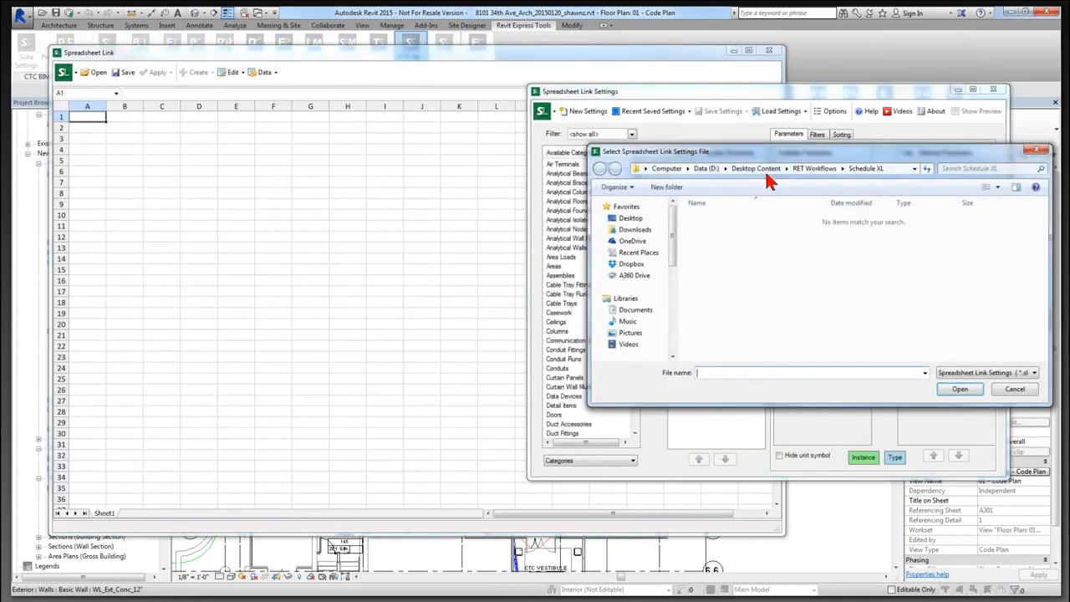
click(803, 170)
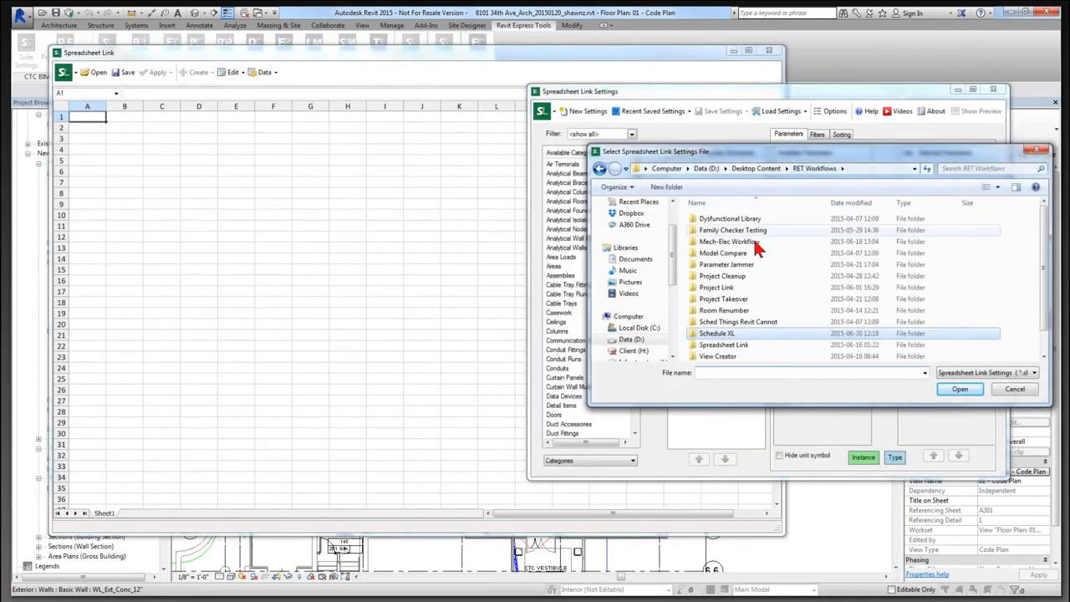
double_click(734, 346)
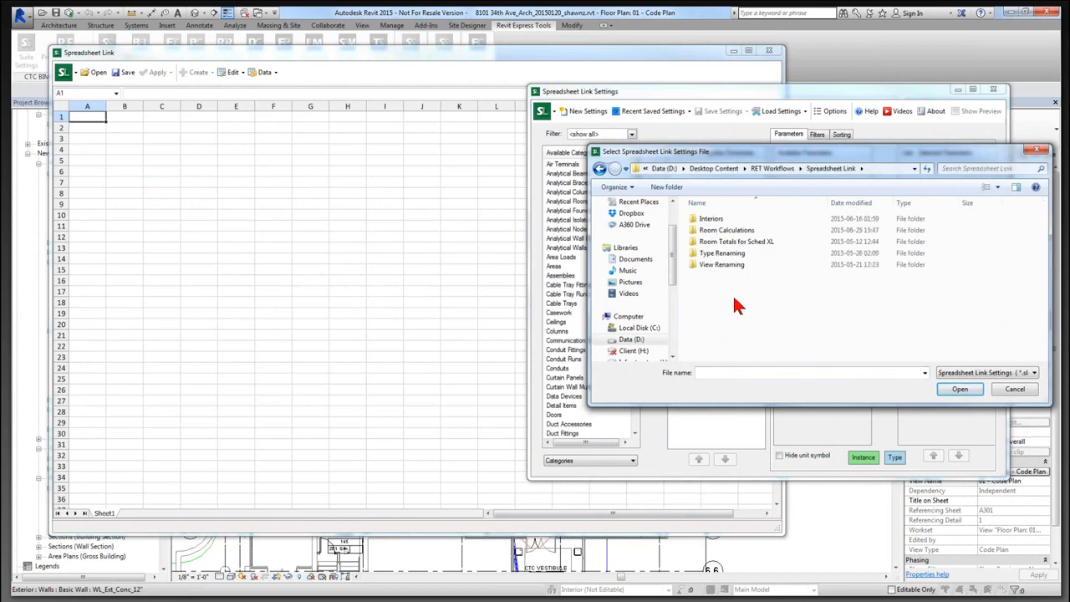
double_click(727, 230)
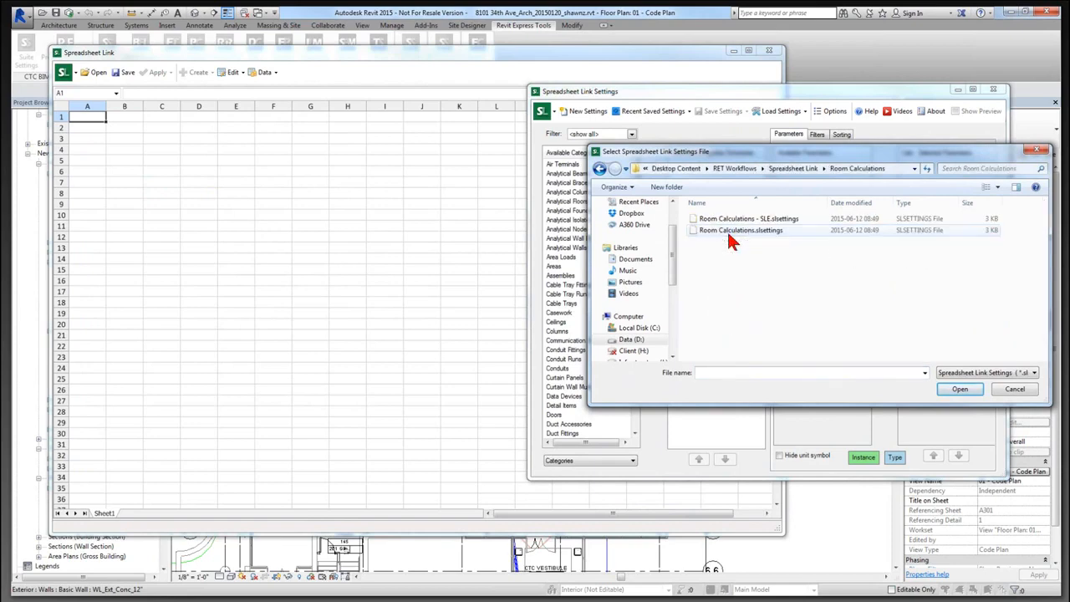
click(734, 219)
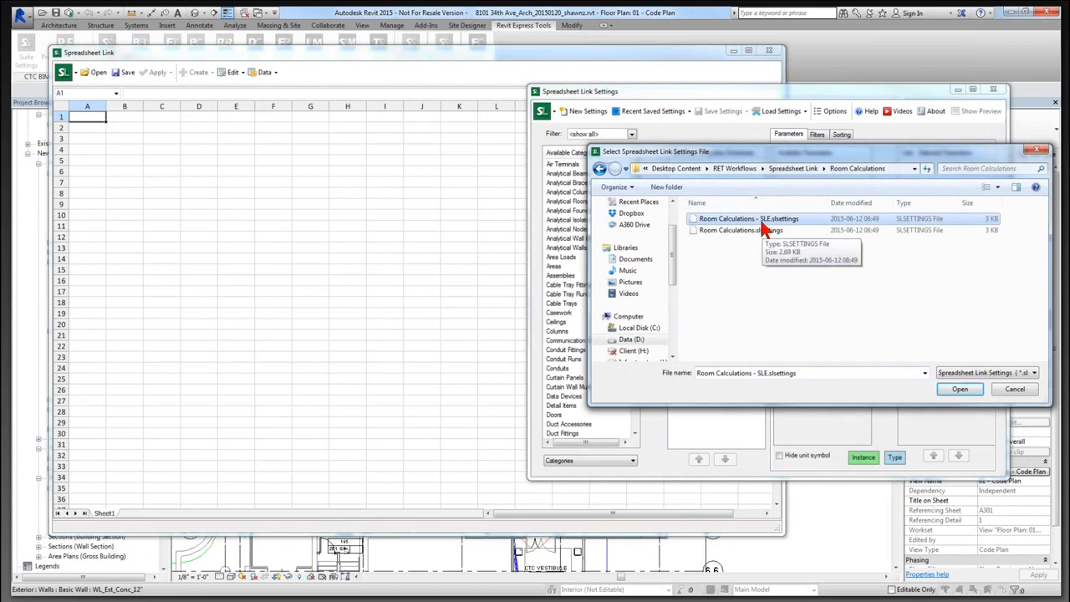
double_click(757, 220)
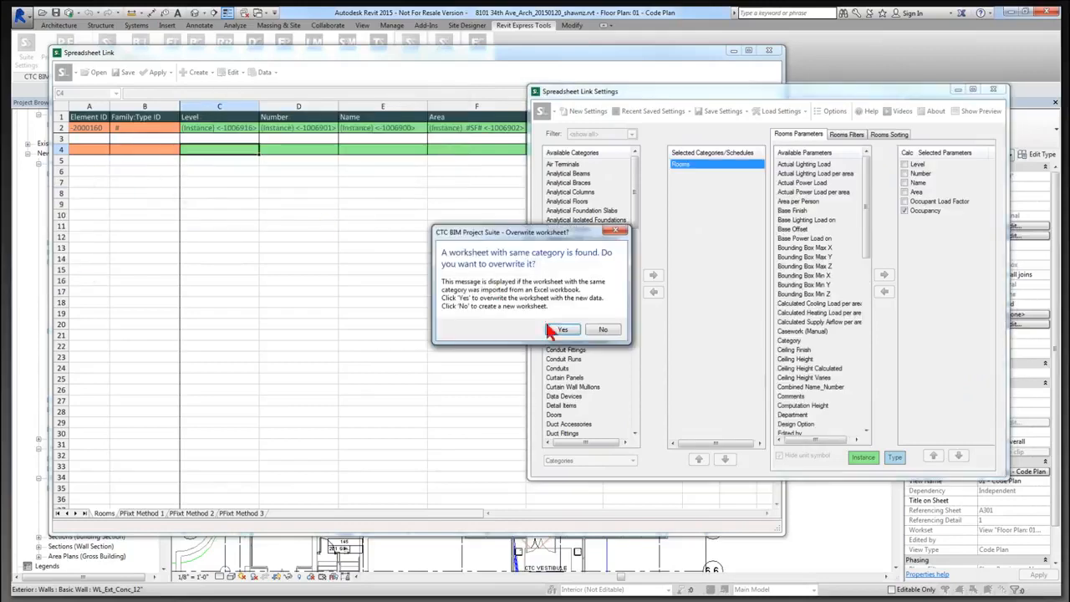
Overwrite the Rooms worksheet and apply its values to the project, updating 124 room elements.
click(557, 329)
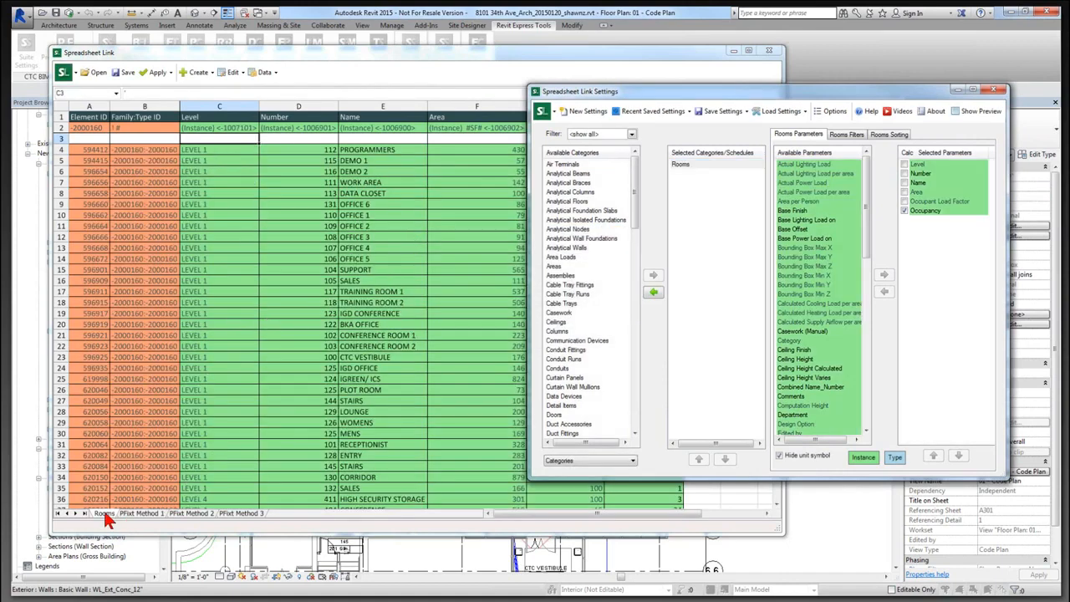
click(241, 513)
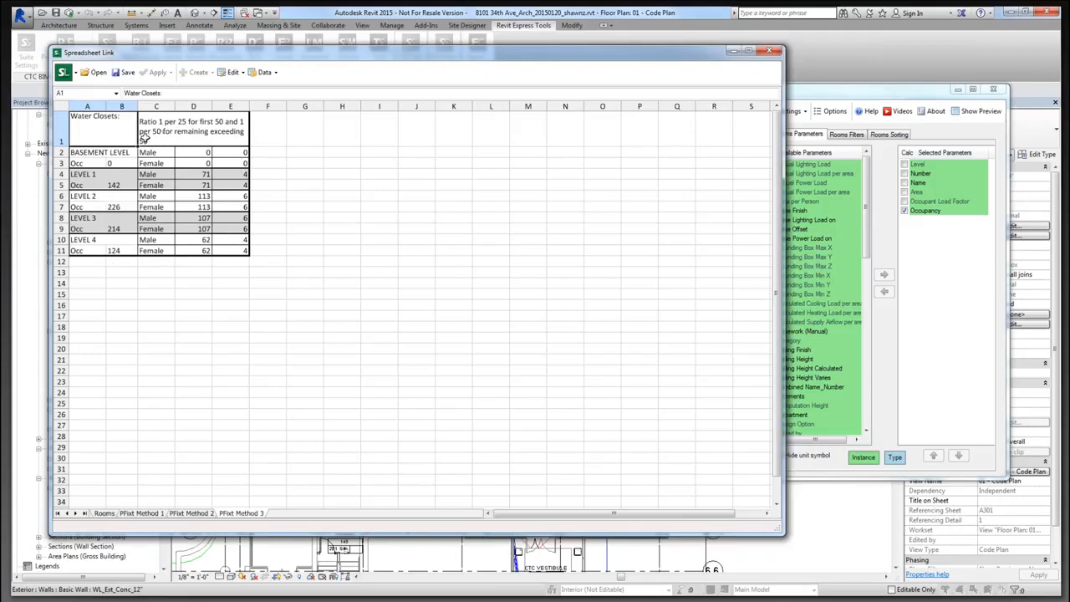
click(103, 513)
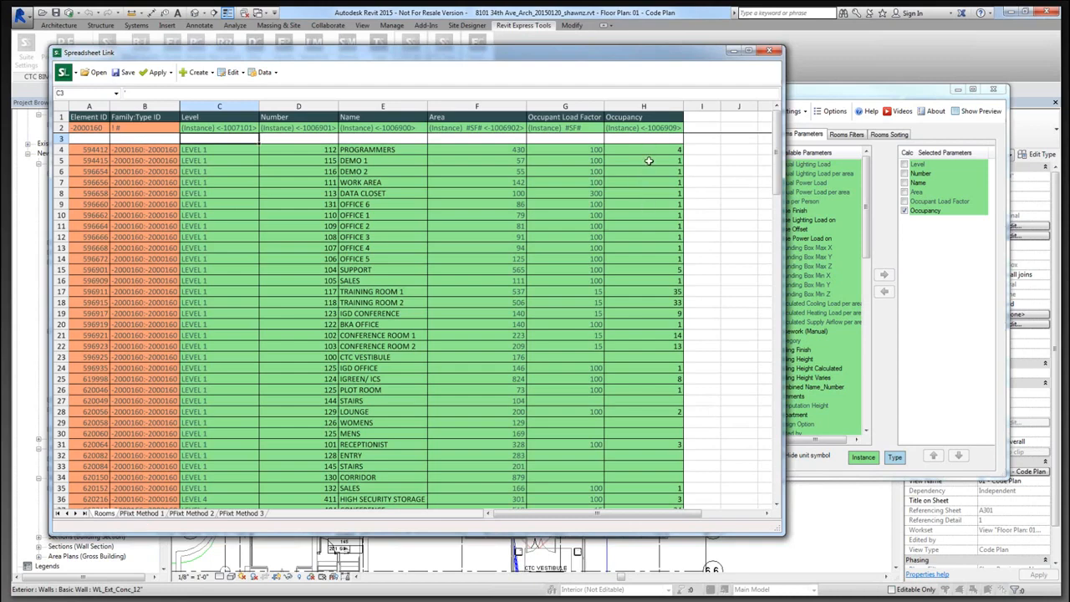
click(155, 71)
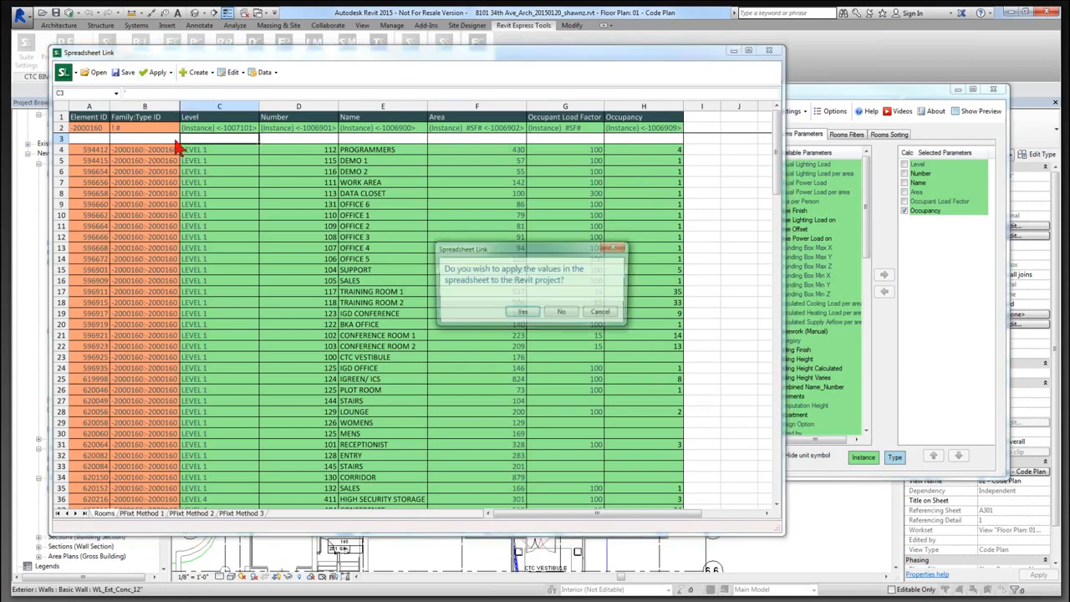
click(521, 313)
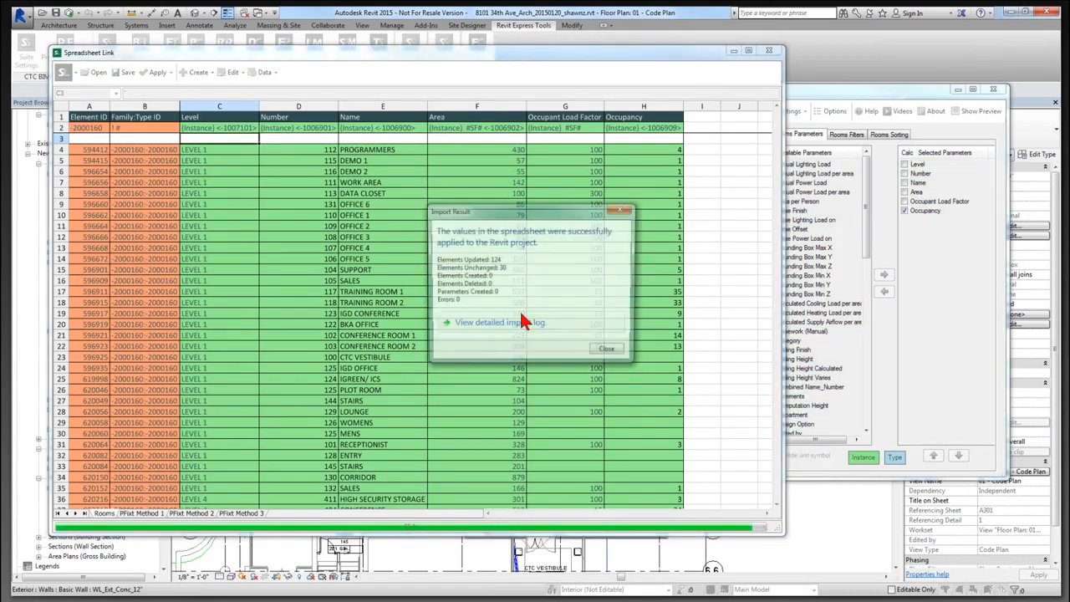
click(610, 353)
Review the PFixt Method 1, 2 and 3 calculation sheets.
click(142, 514)
click(192, 514)
click(241, 514)
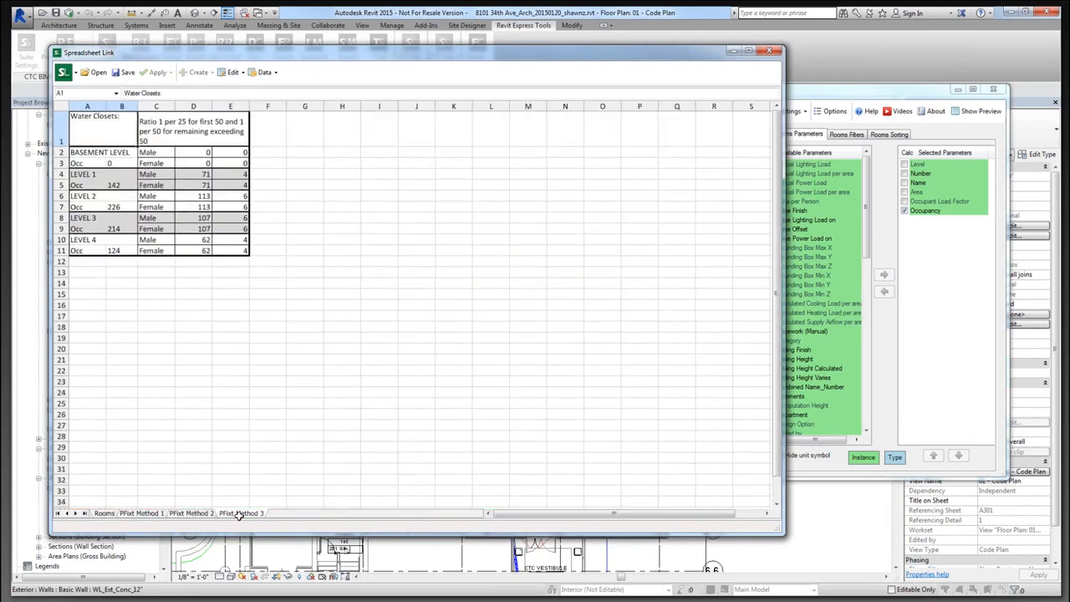
Save the linked workbook as Room Calculations.xlsx in RET Workflows > Schedule XL, without opening it.
click(123, 72)
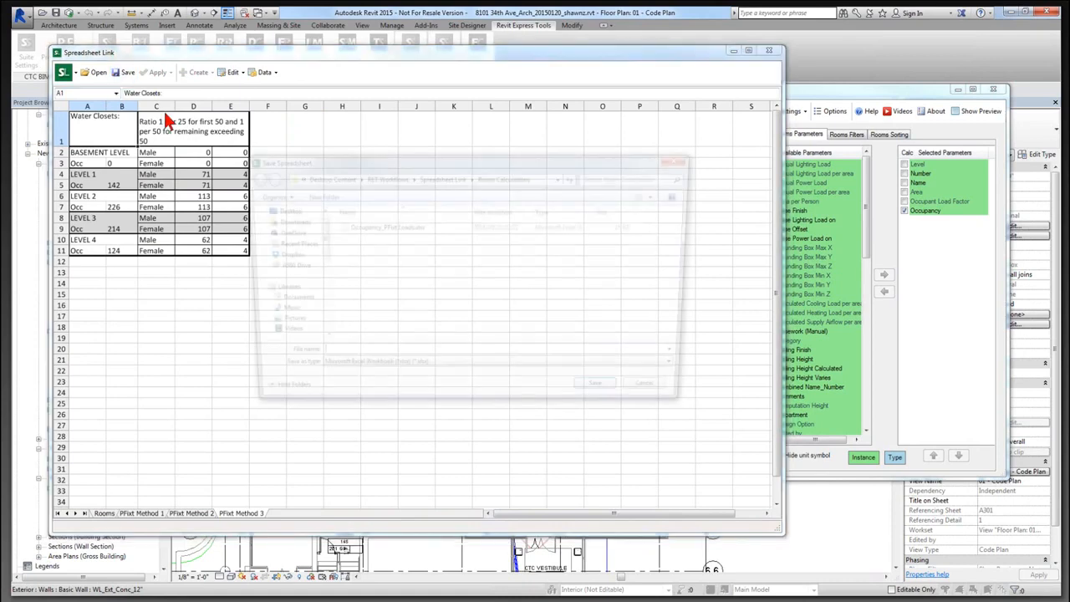
click(455, 179)
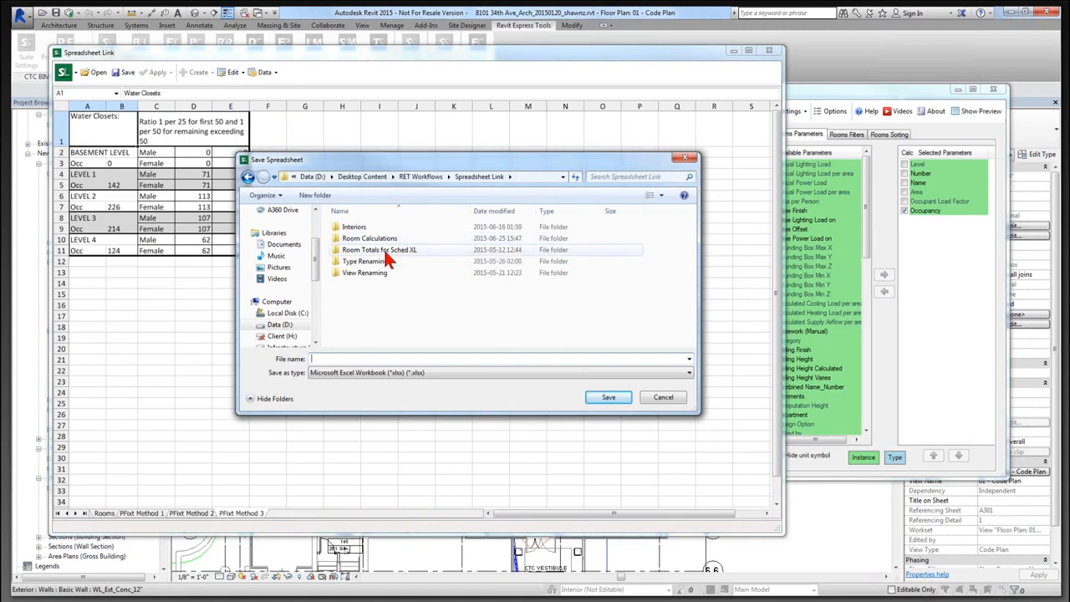
click(410, 183)
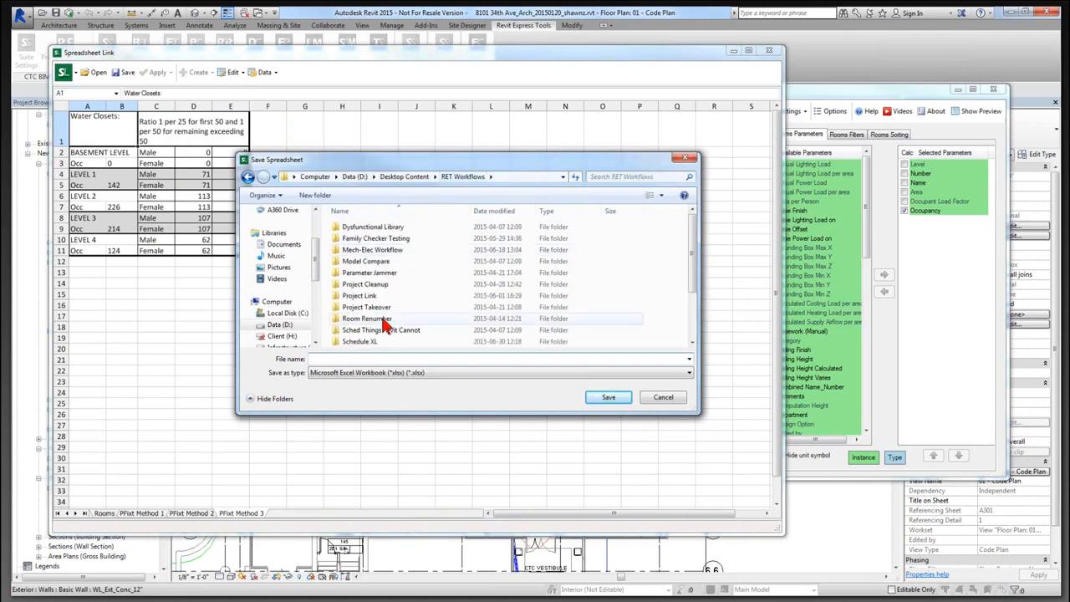
double_click(368, 341)
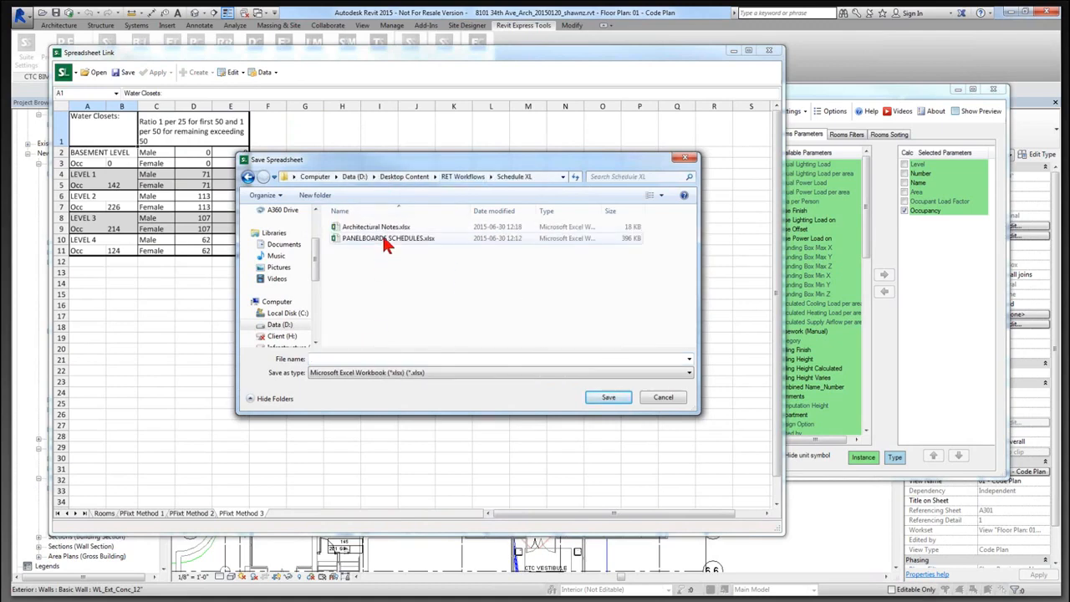
click(388, 351)
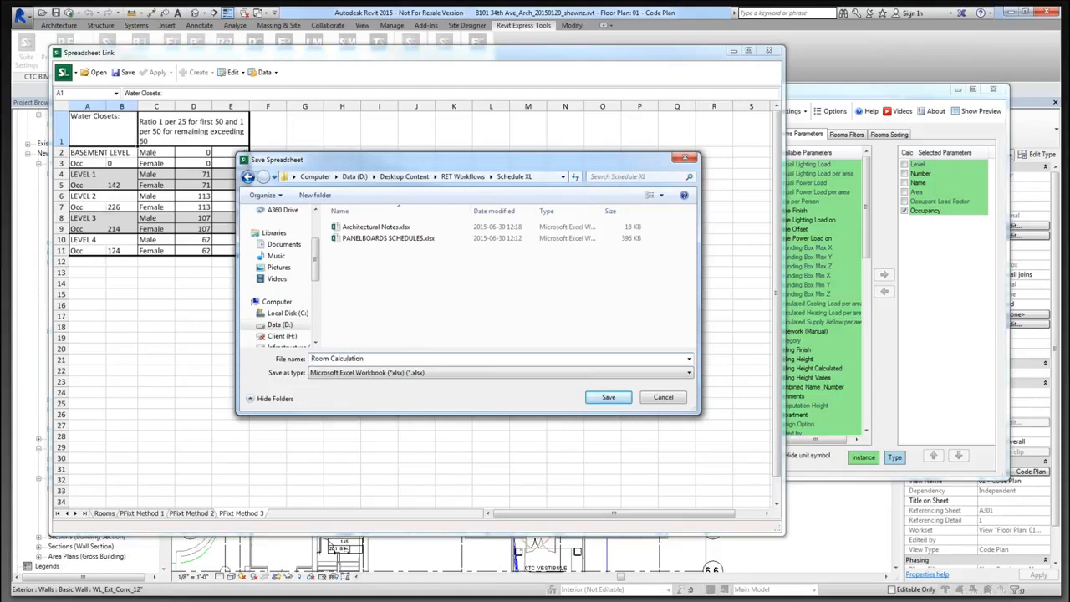
click(604, 399)
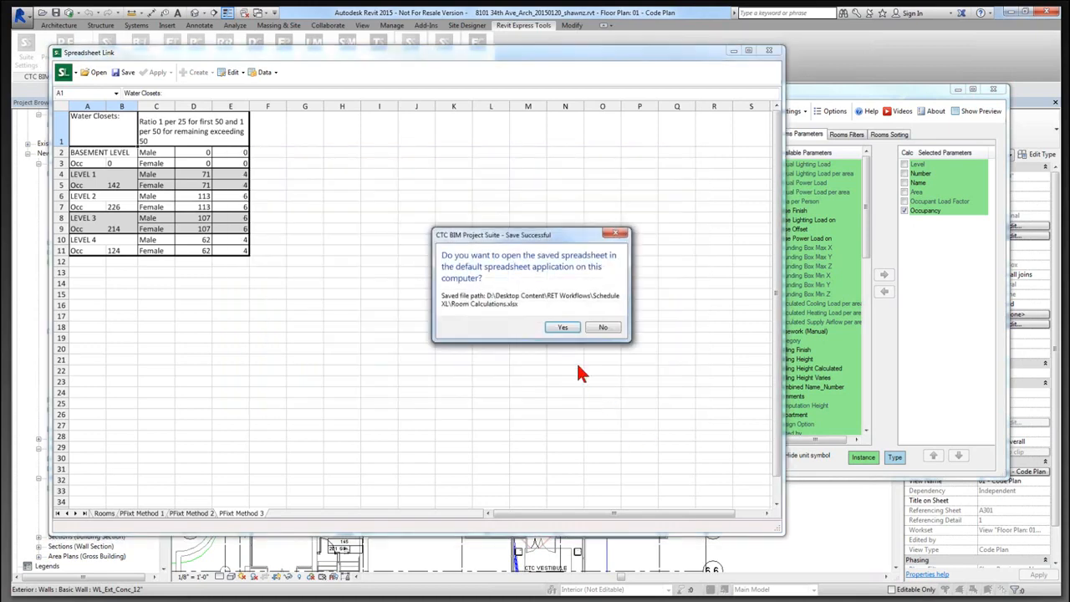
click(604, 329)
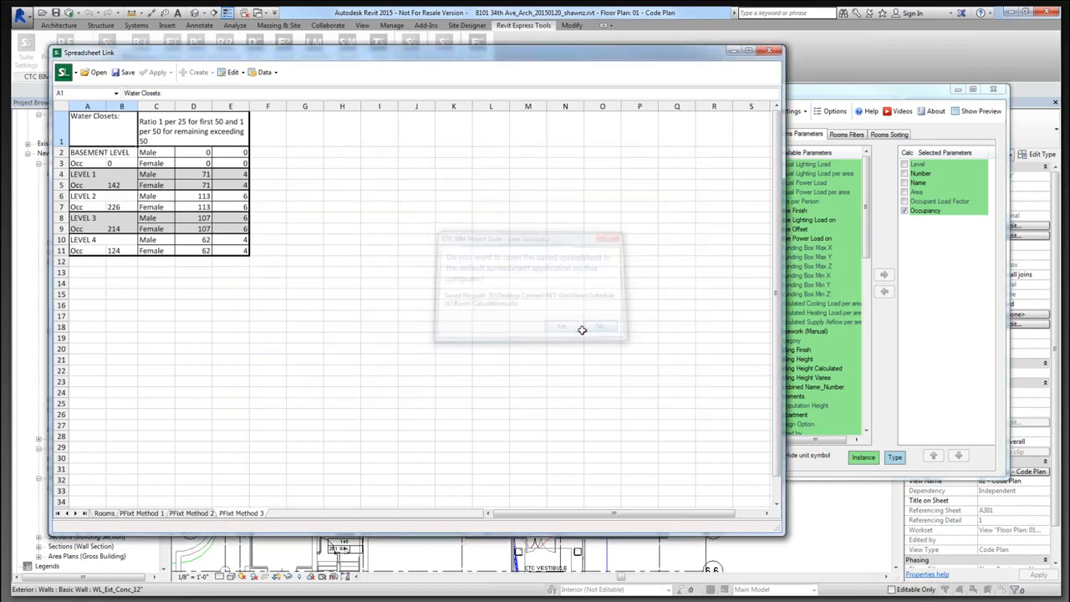
Close Spreadsheet Link Settings without saving the link settings.
click(992, 92)
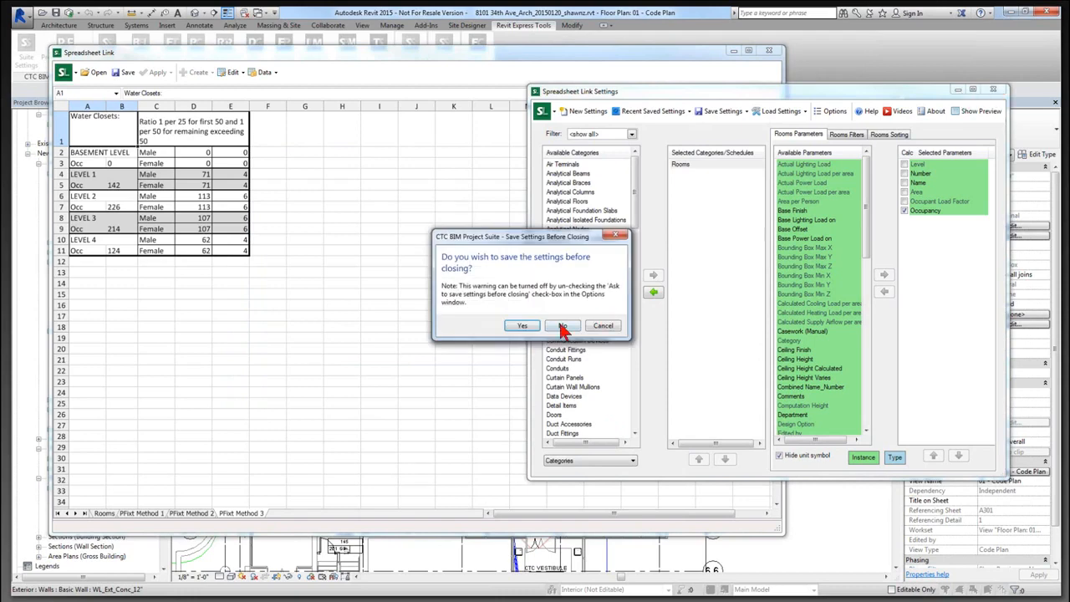
click(563, 327)
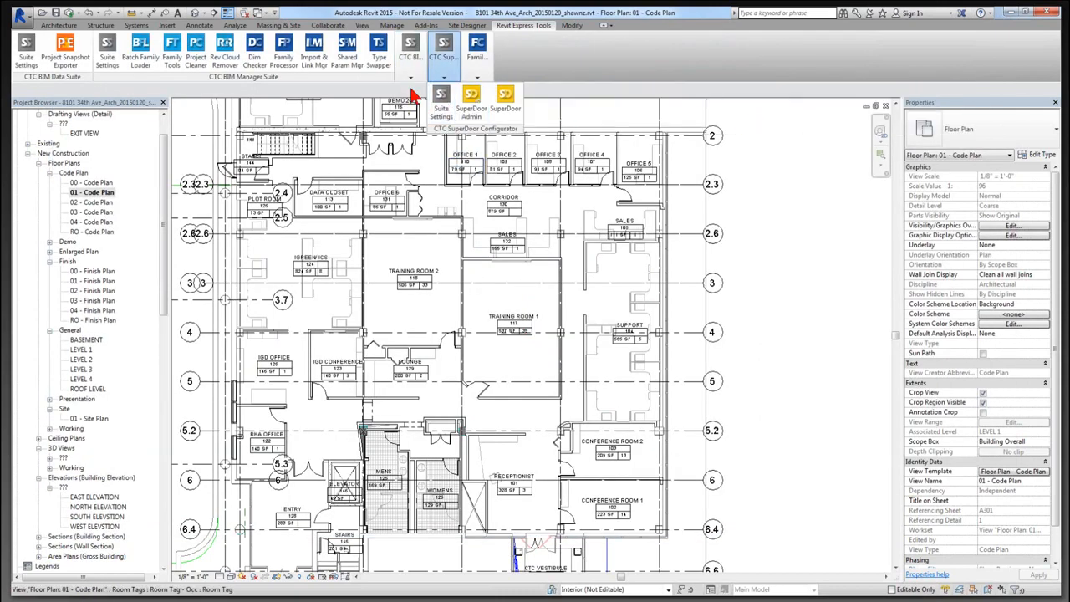
mouse_move(410, 51)
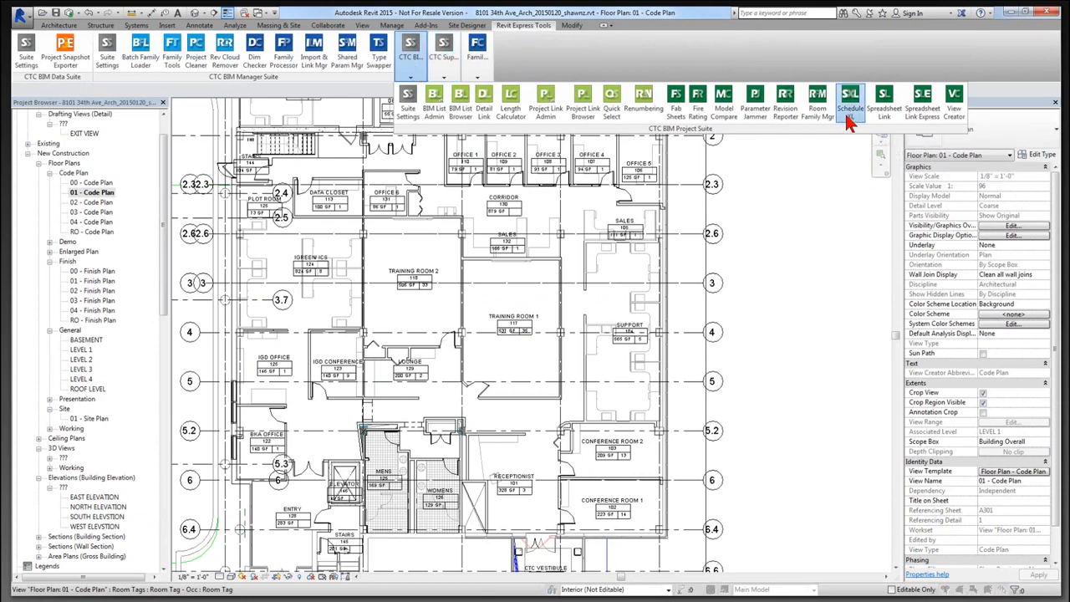
Add a new Schedule XL link from Room Calculations.xlsx, previewing the PFixt Method 1–3 worksheets.
click(850, 121)
click(556, 143)
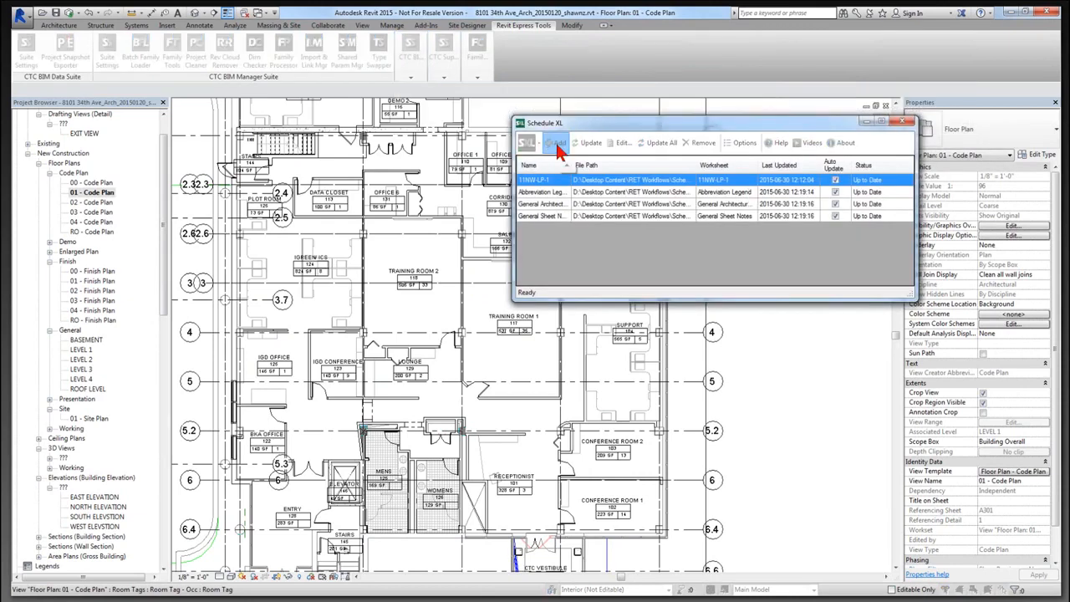
click(183, 152)
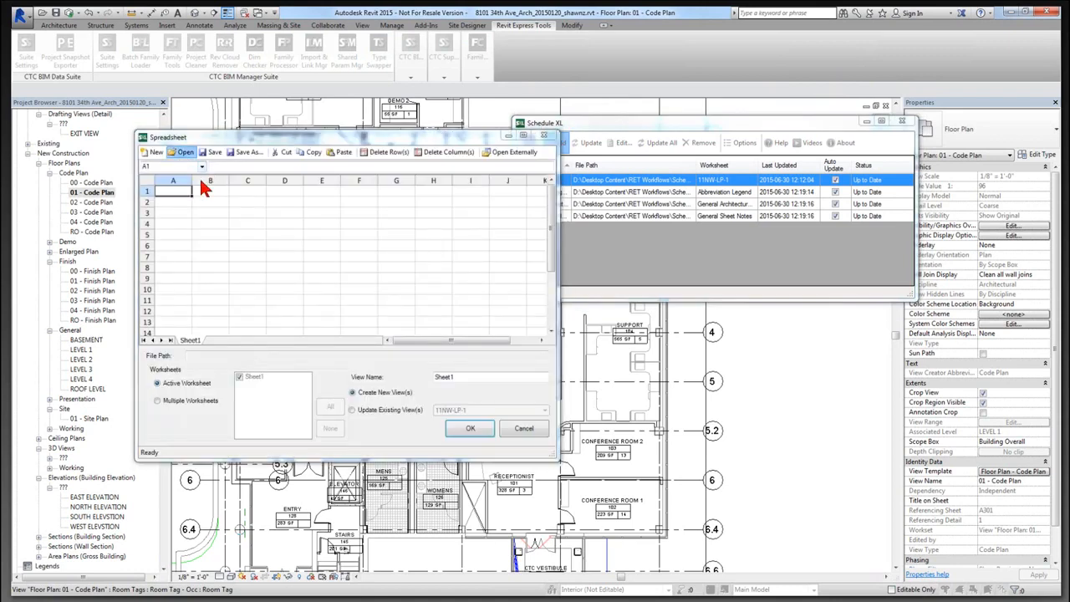
double_click(311, 255)
click(226, 341)
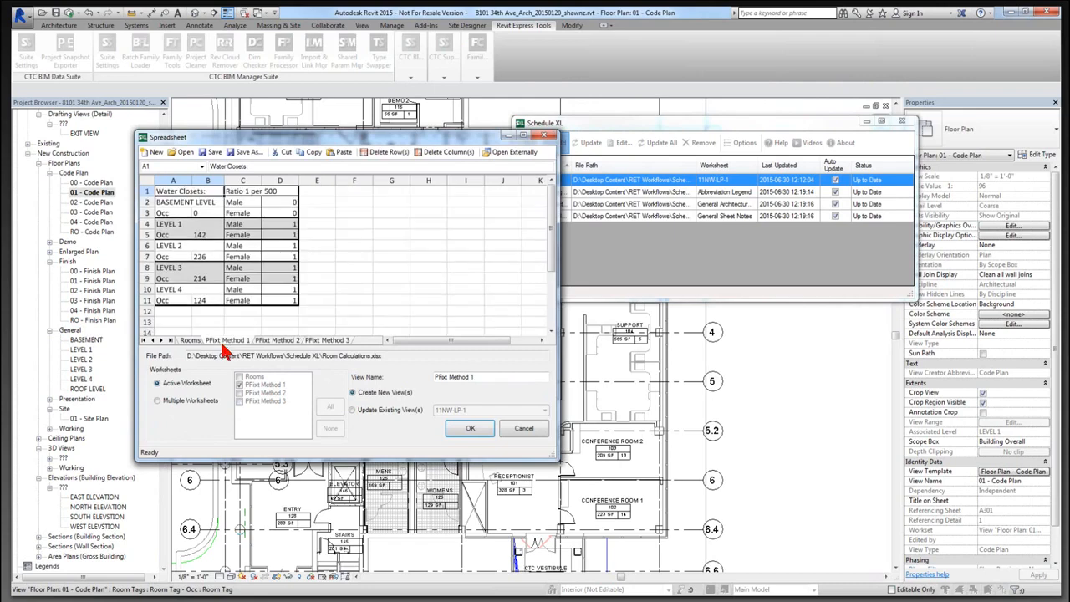
click(275, 341)
click(330, 341)
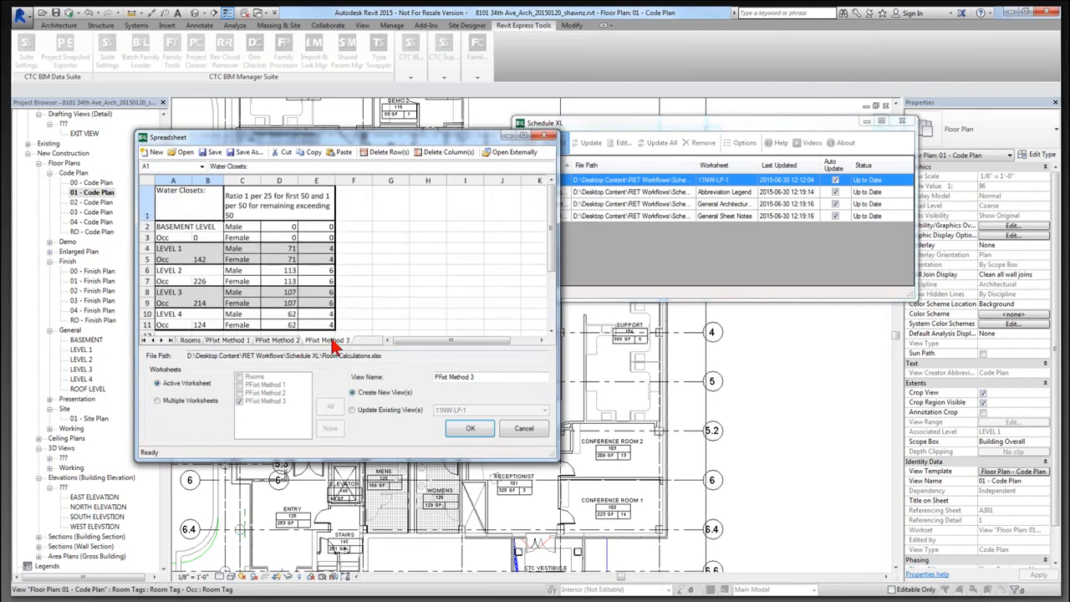
Link PFixt Method 1, 2 and 3 as multiple worksheets, creating their schedules.
click(175, 401)
click(239, 385)
click(240, 393)
click(468, 430)
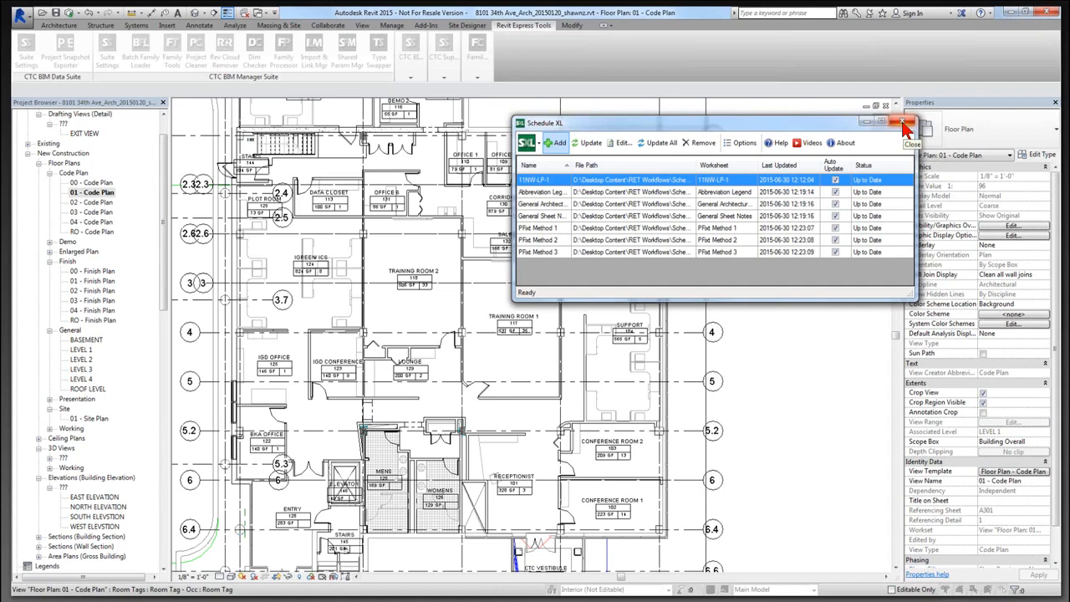
click(906, 124)
Open the SXL - PFixt Method 3 schedule from the Project Browser's Schedules list.
drag(165, 303, 171, 501)
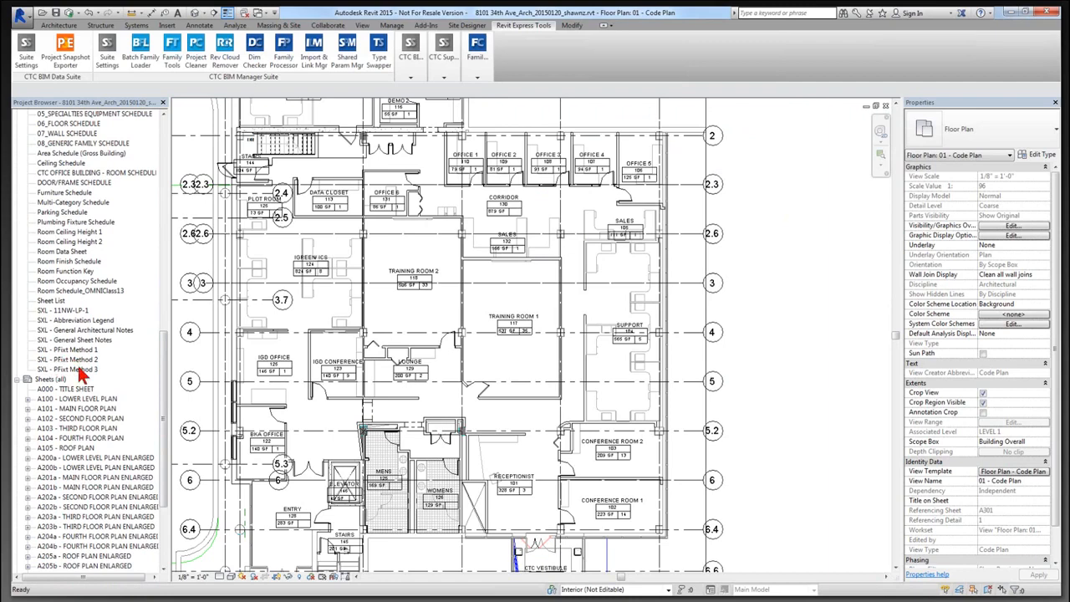
double_click(79, 369)
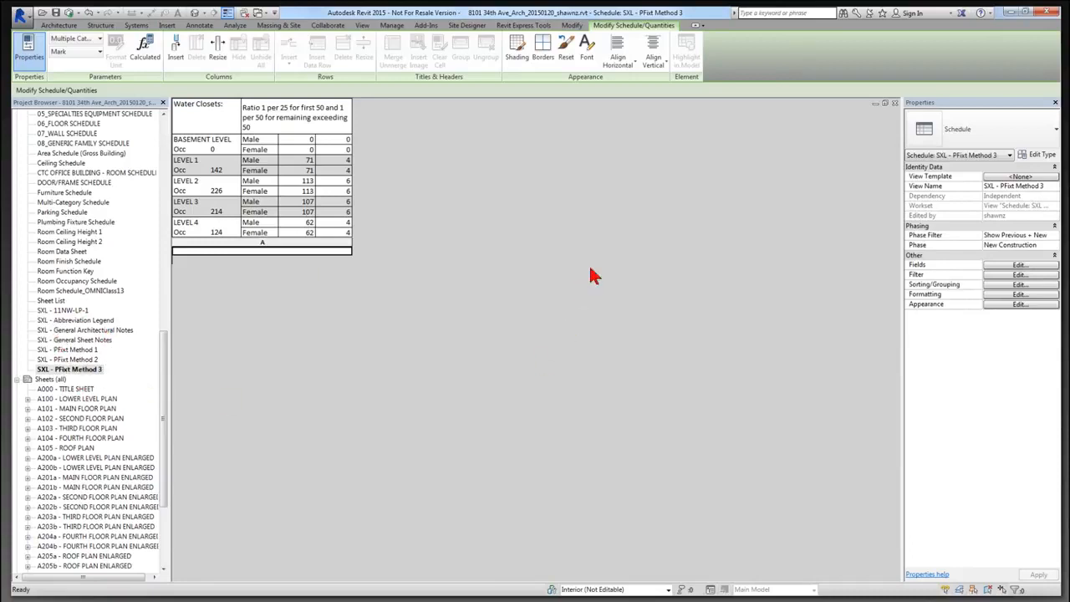
Launch Schedule XL from the CTC BIM Project Suite panel on the Revit Express Tools tab.
click(526, 26)
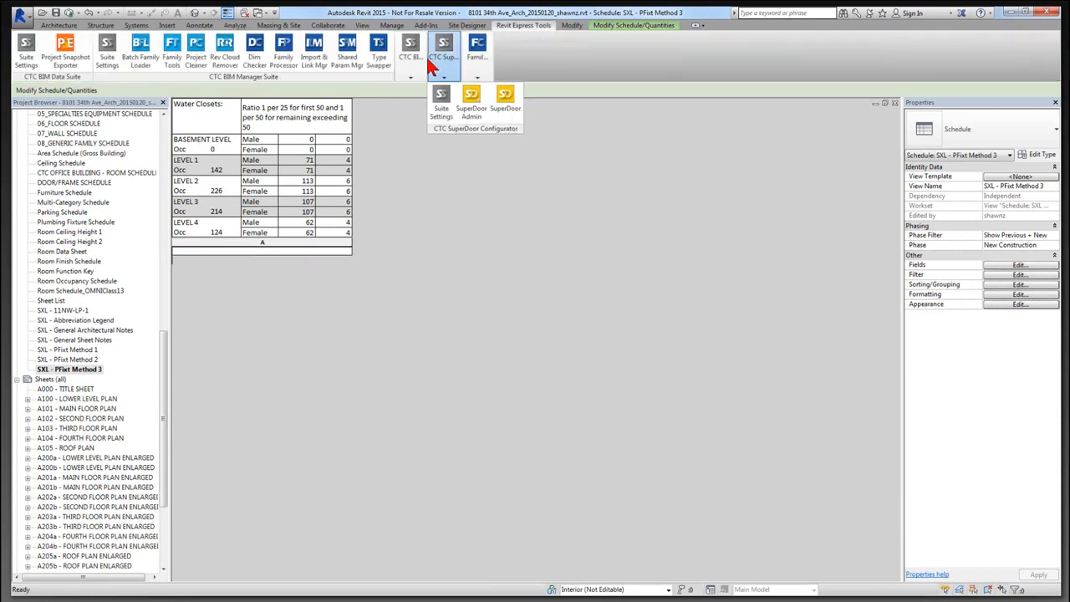
click(423, 53)
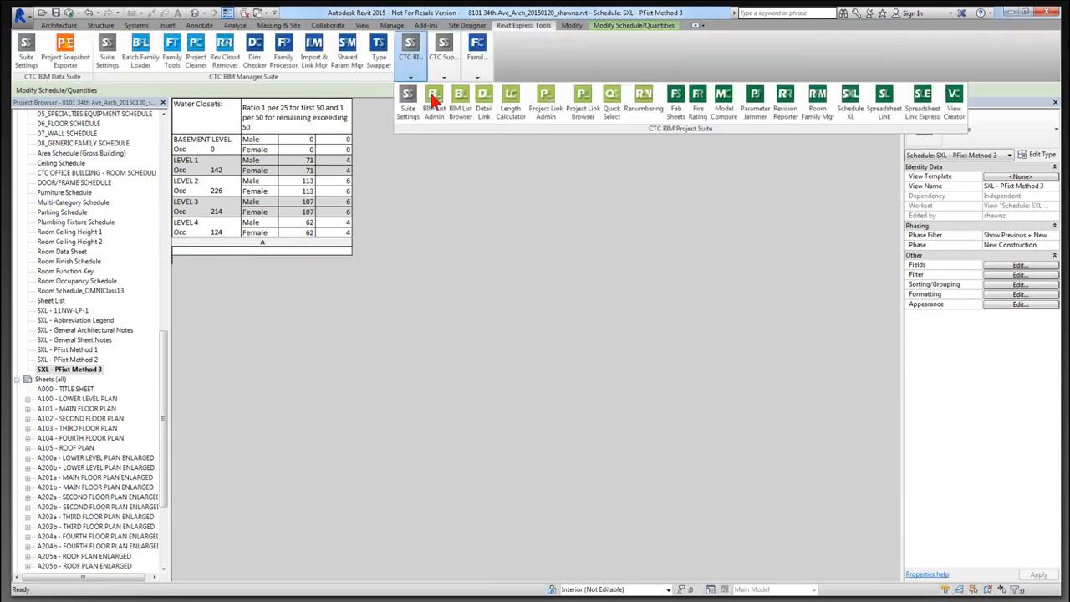
click(850, 122)
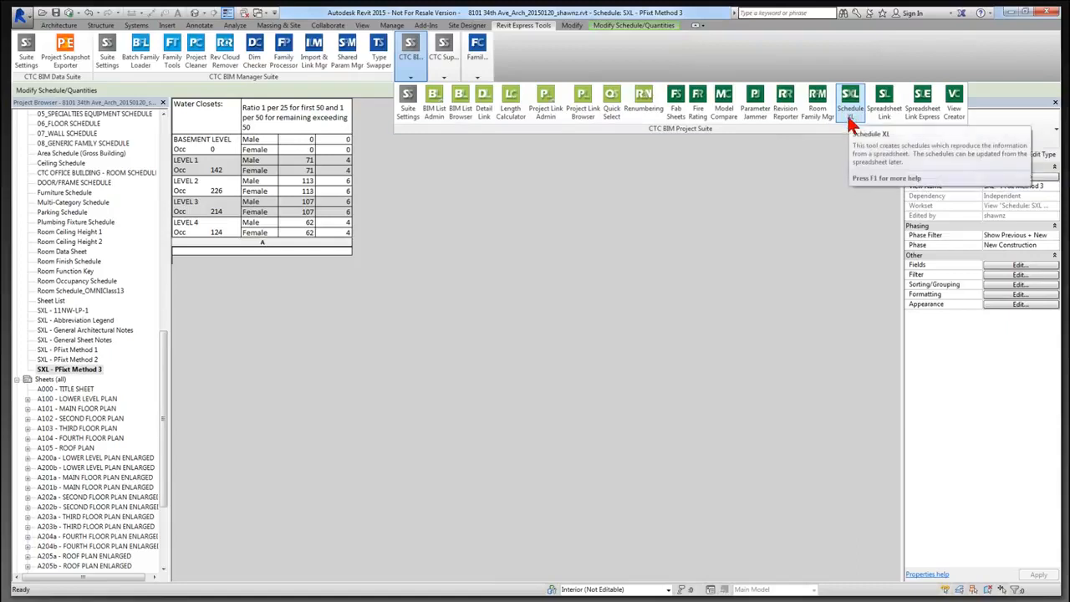